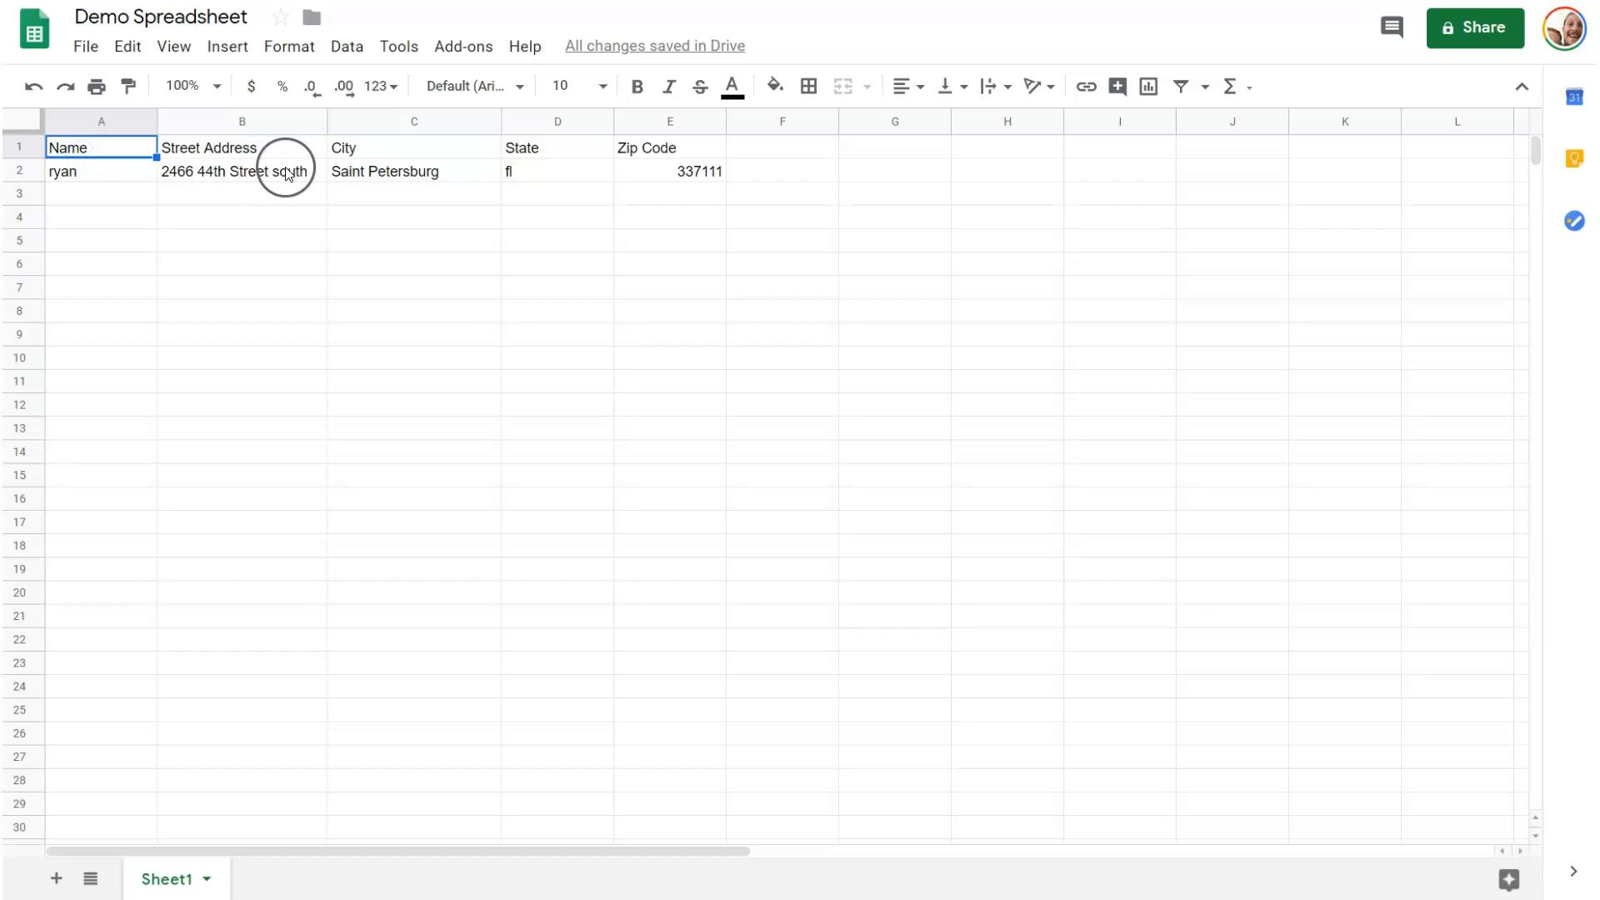
Step: Examine the Name, Street Address, City, State and Zip Code column headers in the first row
{"action": "left_click", "coordinate": [212, 148]}
{"action": "left_click", "coordinate": [363, 146]}
{"action": "left_click", "coordinate": [563, 155]}
{"action": "left_click", "coordinate": [667, 147]}
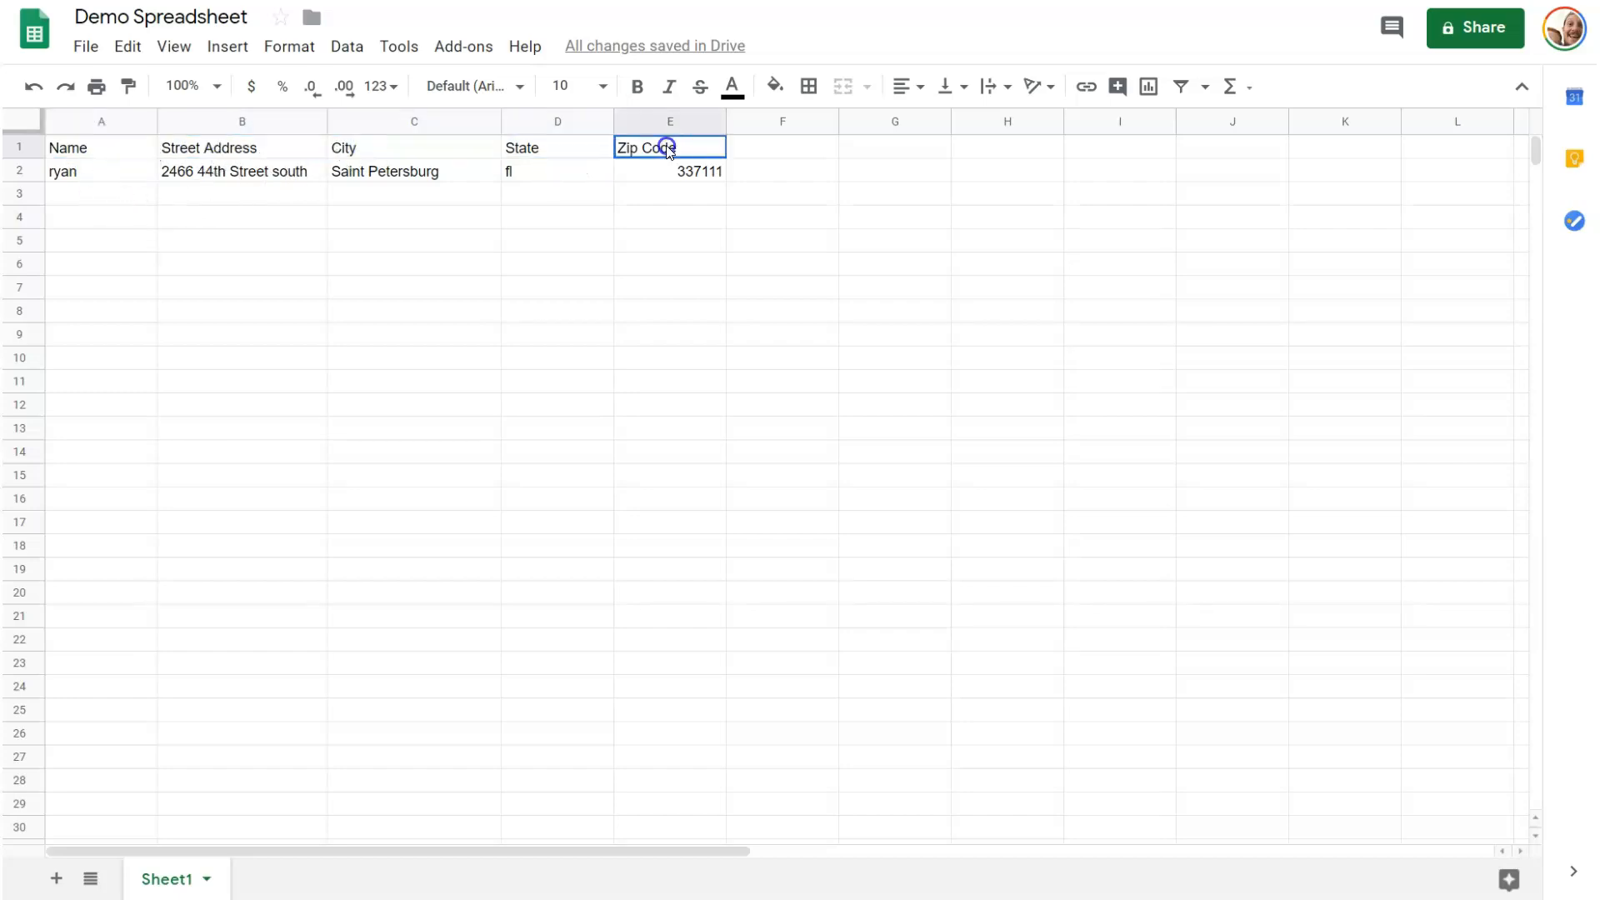
{"action": "left_click", "coordinate": [73, 156]}
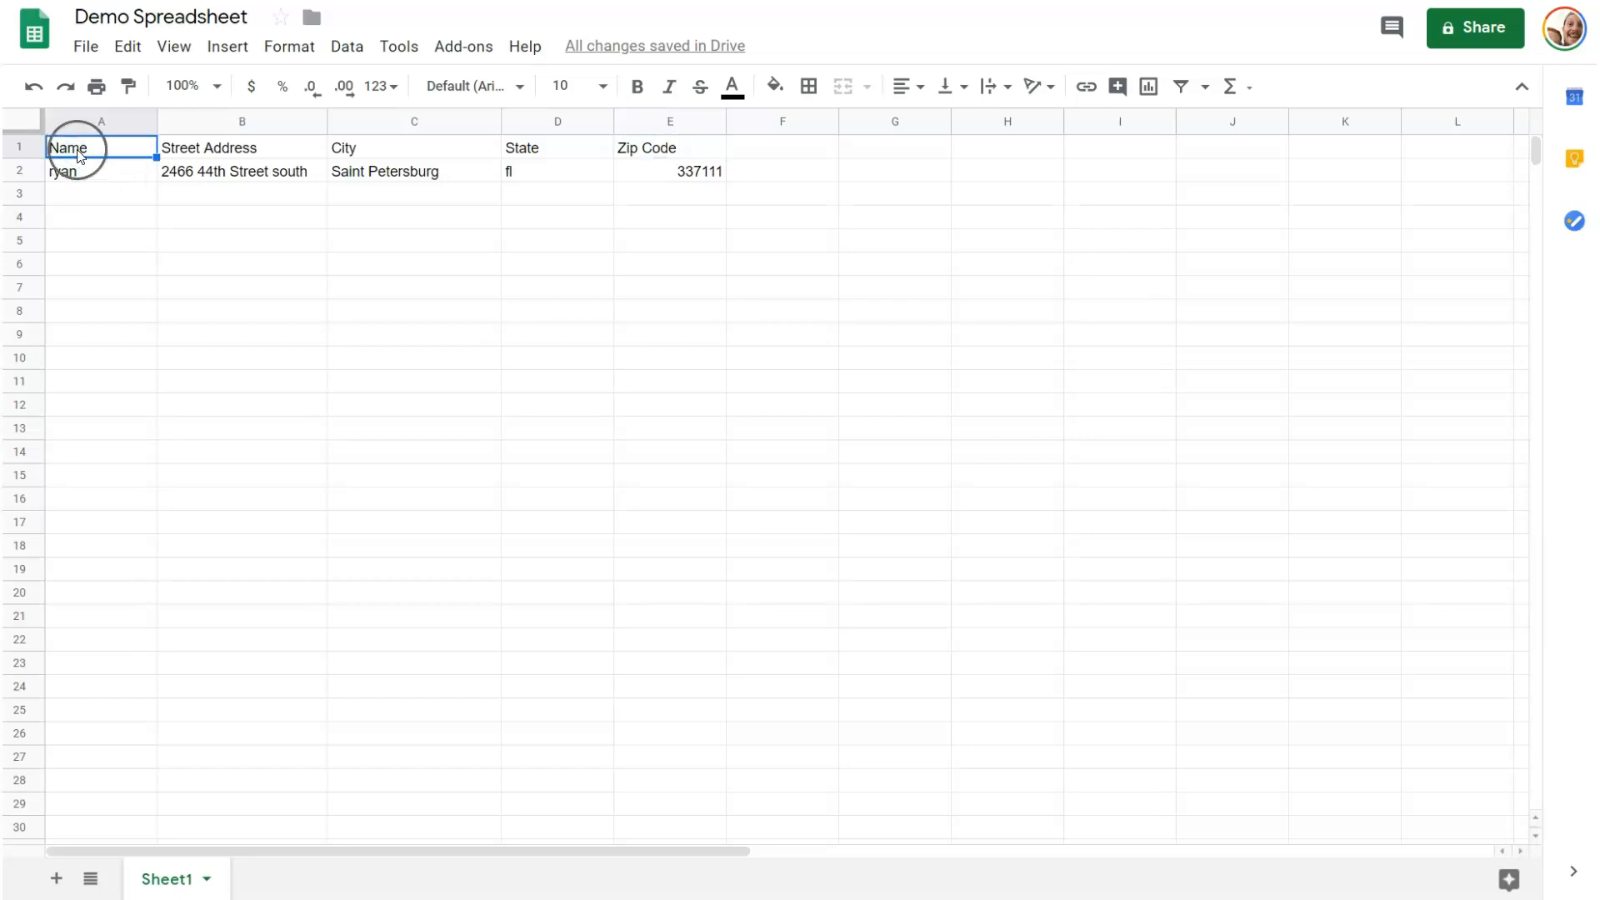
{"action": "left_click", "coordinate": [194, 152]}
{"action": "left_click", "coordinate": [362, 153]}
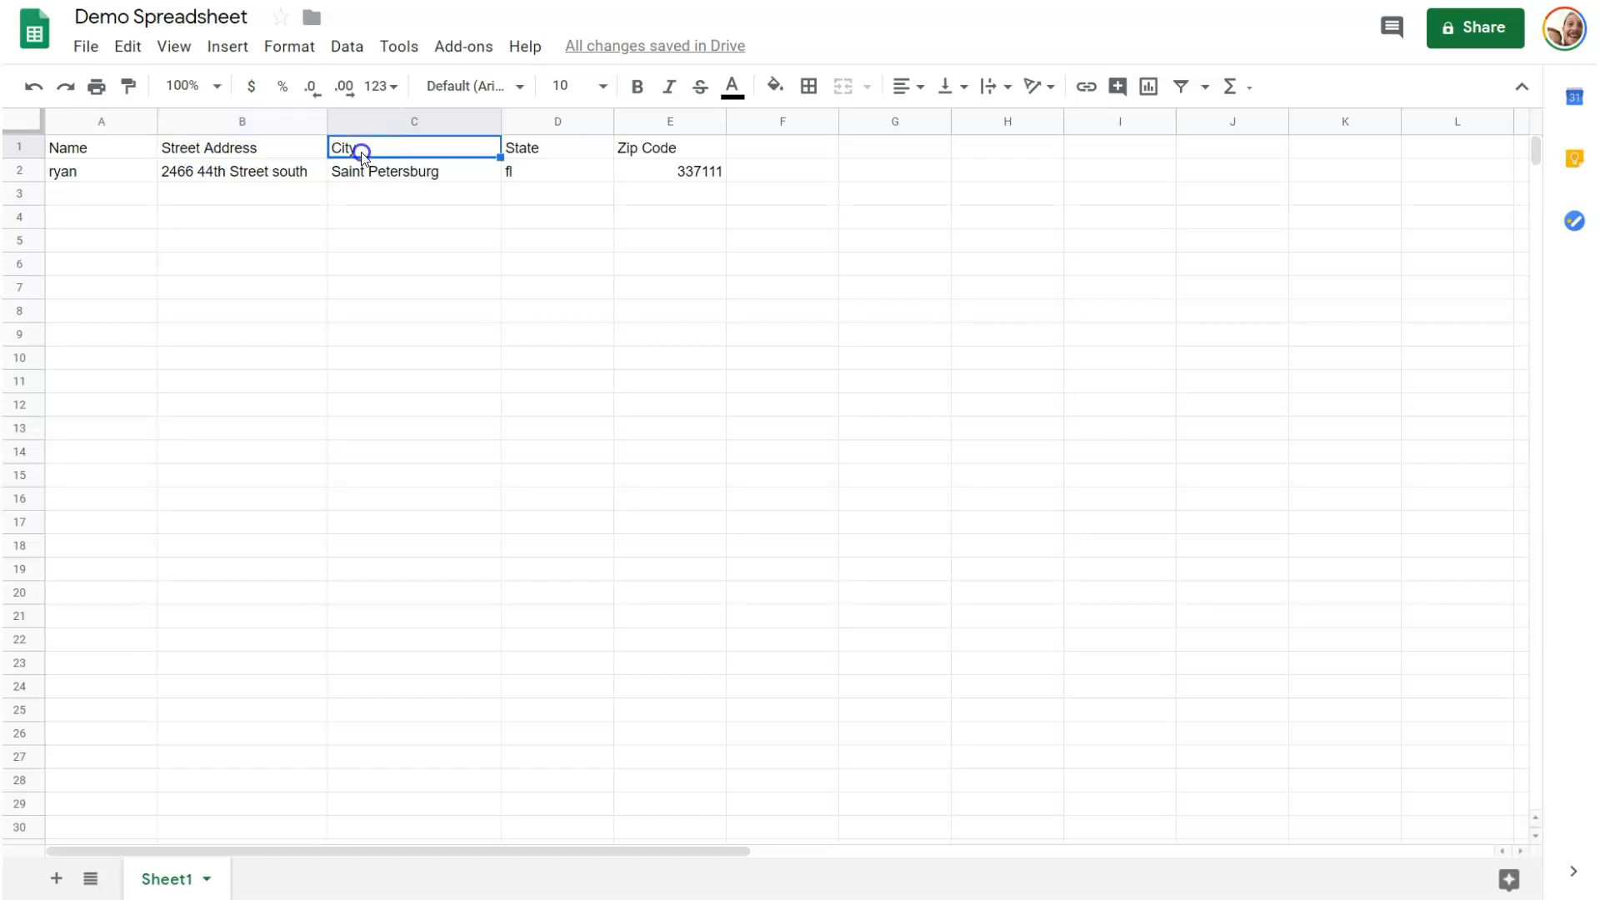
{"action": "left_click", "coordinate": [510, 146]}
{"action": "left_click", "coordinate": [623, 147]}
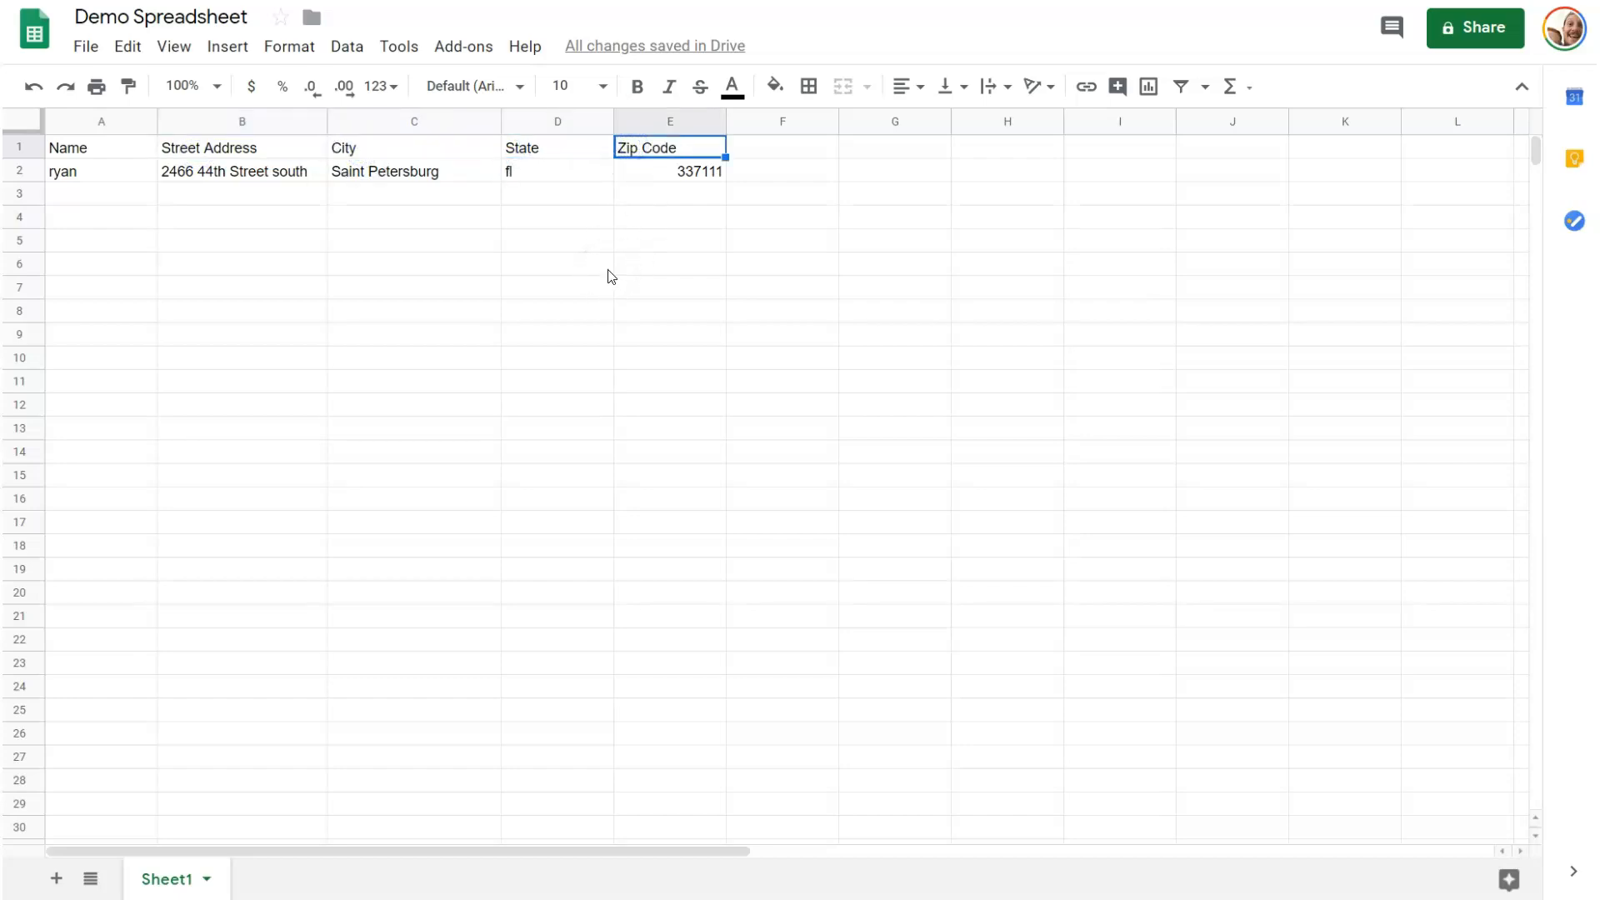
{"action": "left_click", "coordinate": [417, 386]}
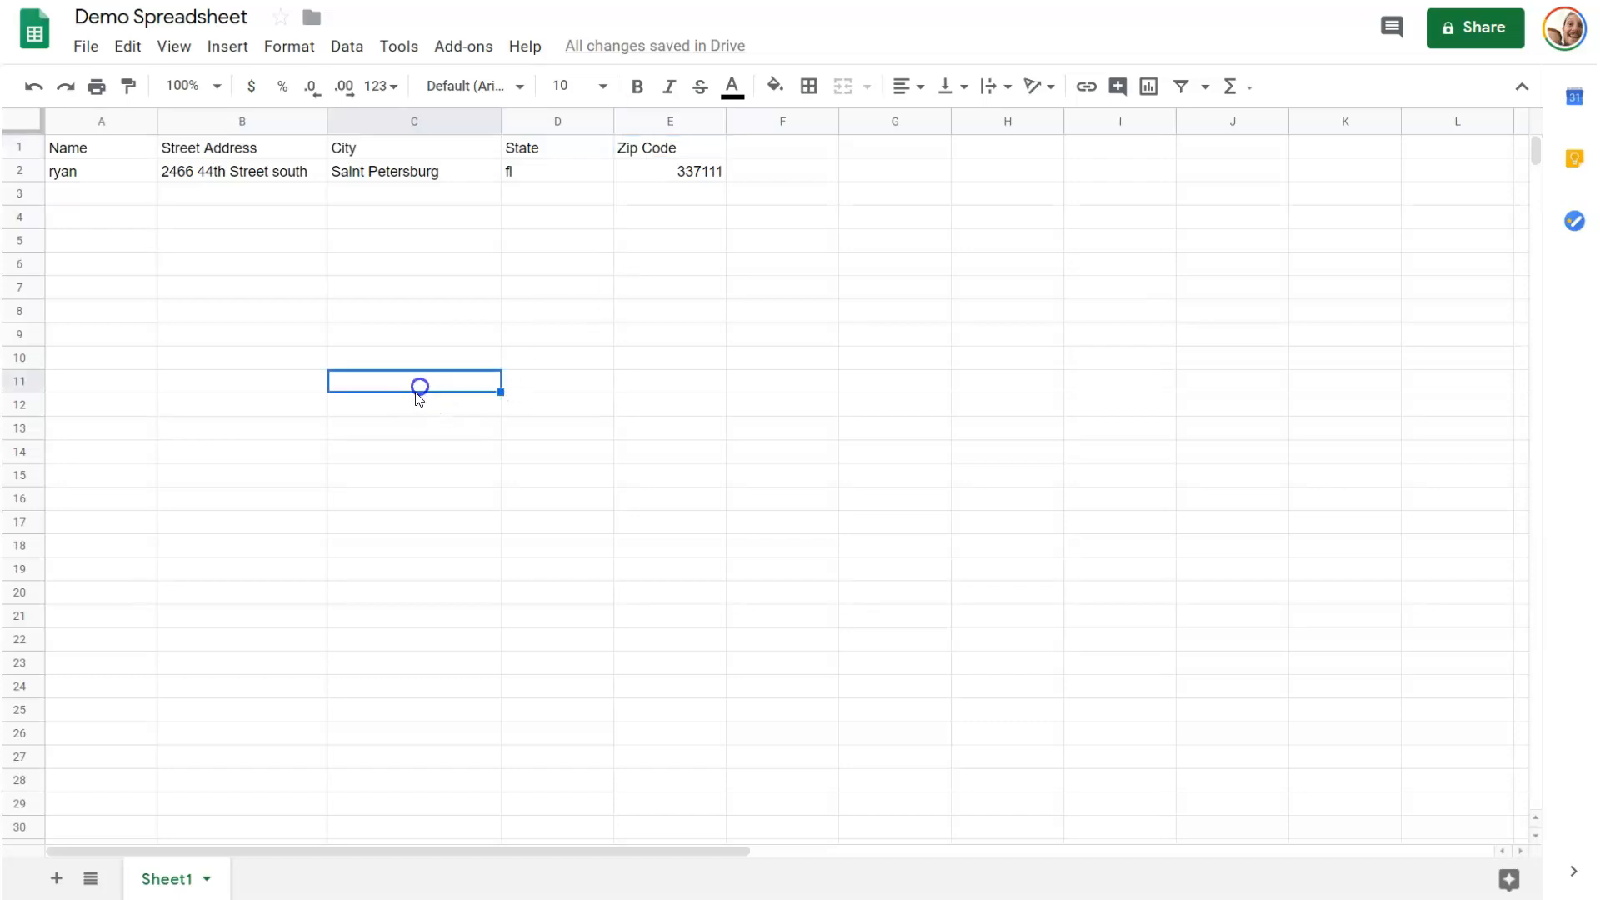
Step: Examine the sample recipient's entries in row 2 under each column header
{"action": "left_click", "coordinate": [81, 174]}
{"action": "left_click", "coordinate": [181, 173]}
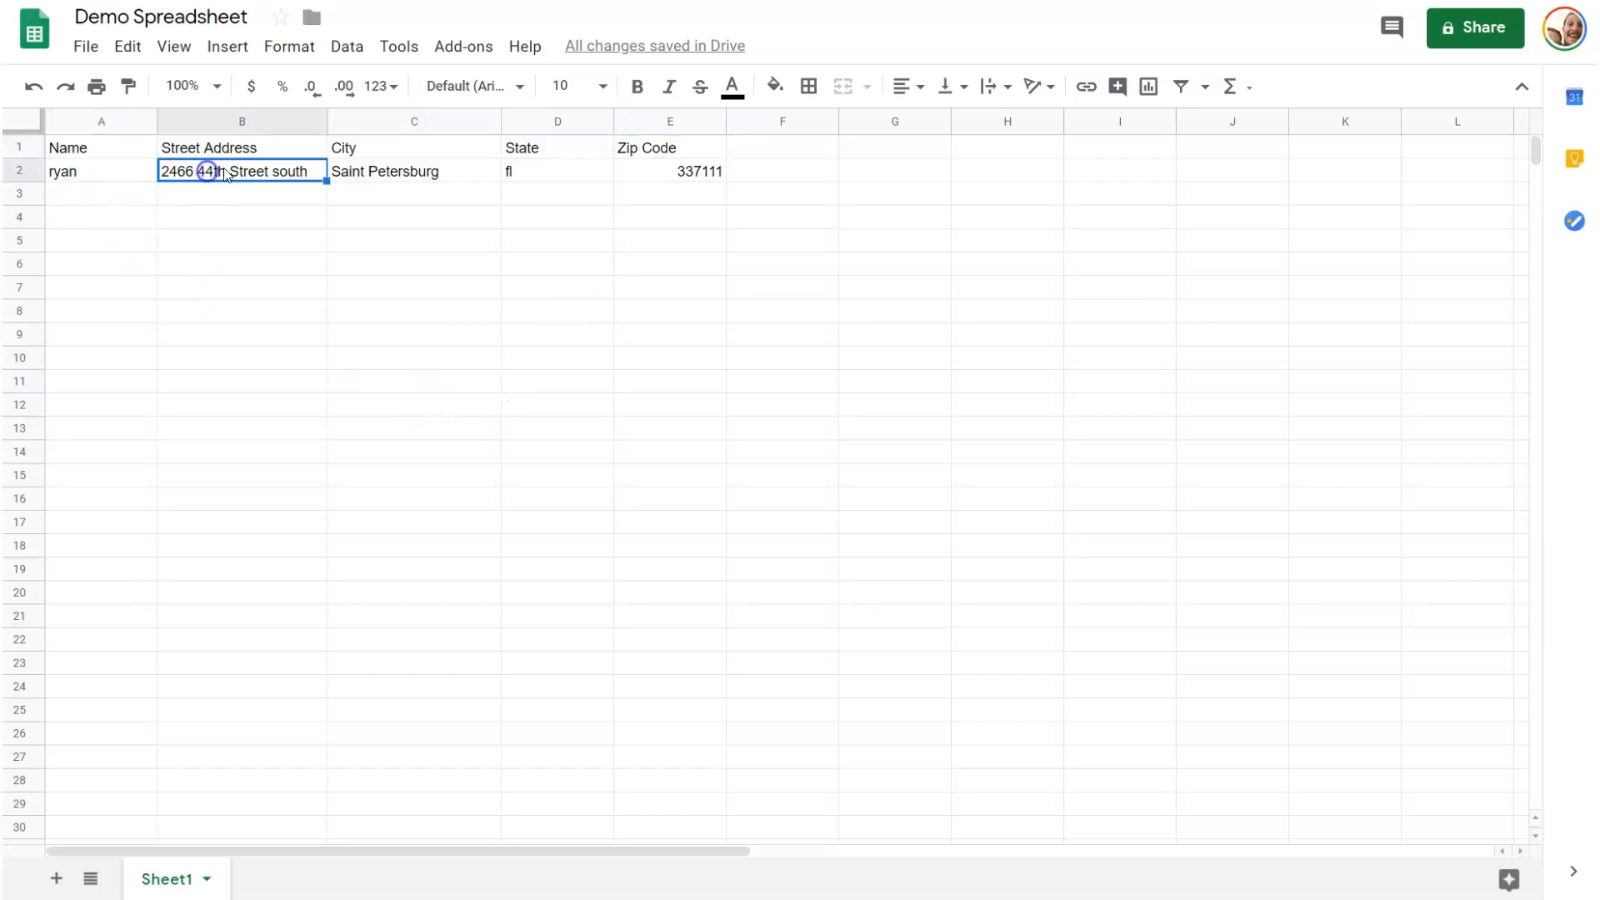
{"action": "left_click", "coordinate": [370, 167]}
{"action": "left_click", "coordinate": [527, 172]}
{"action": "left_click", "coordinate": [685, 176]}
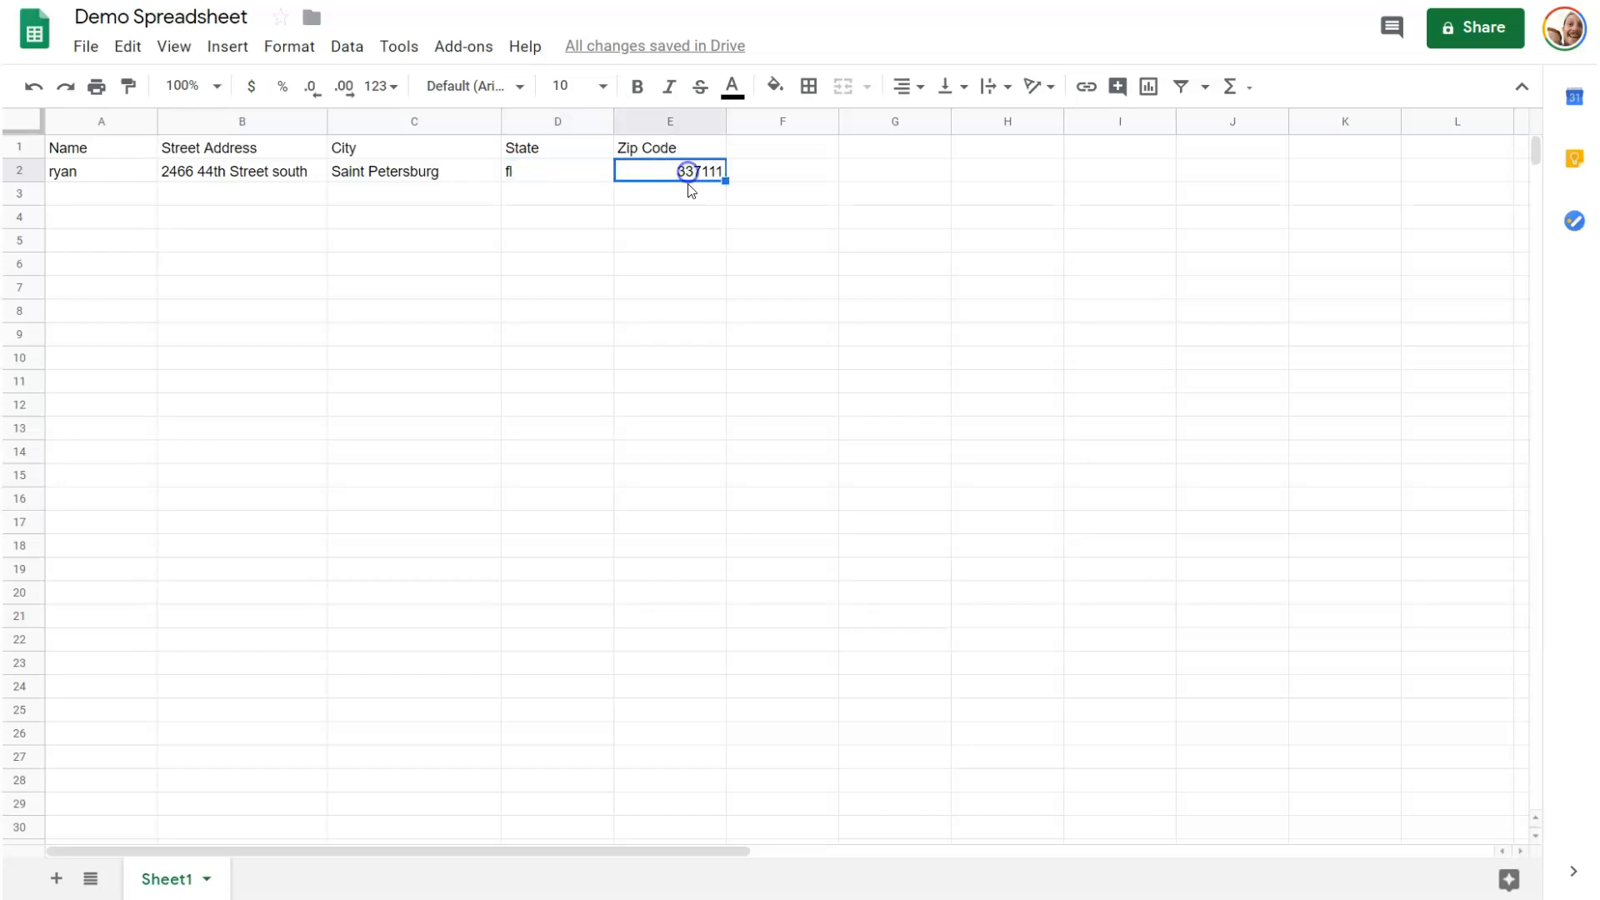
{"action": "left_click", "coordinate": [390, 265]}
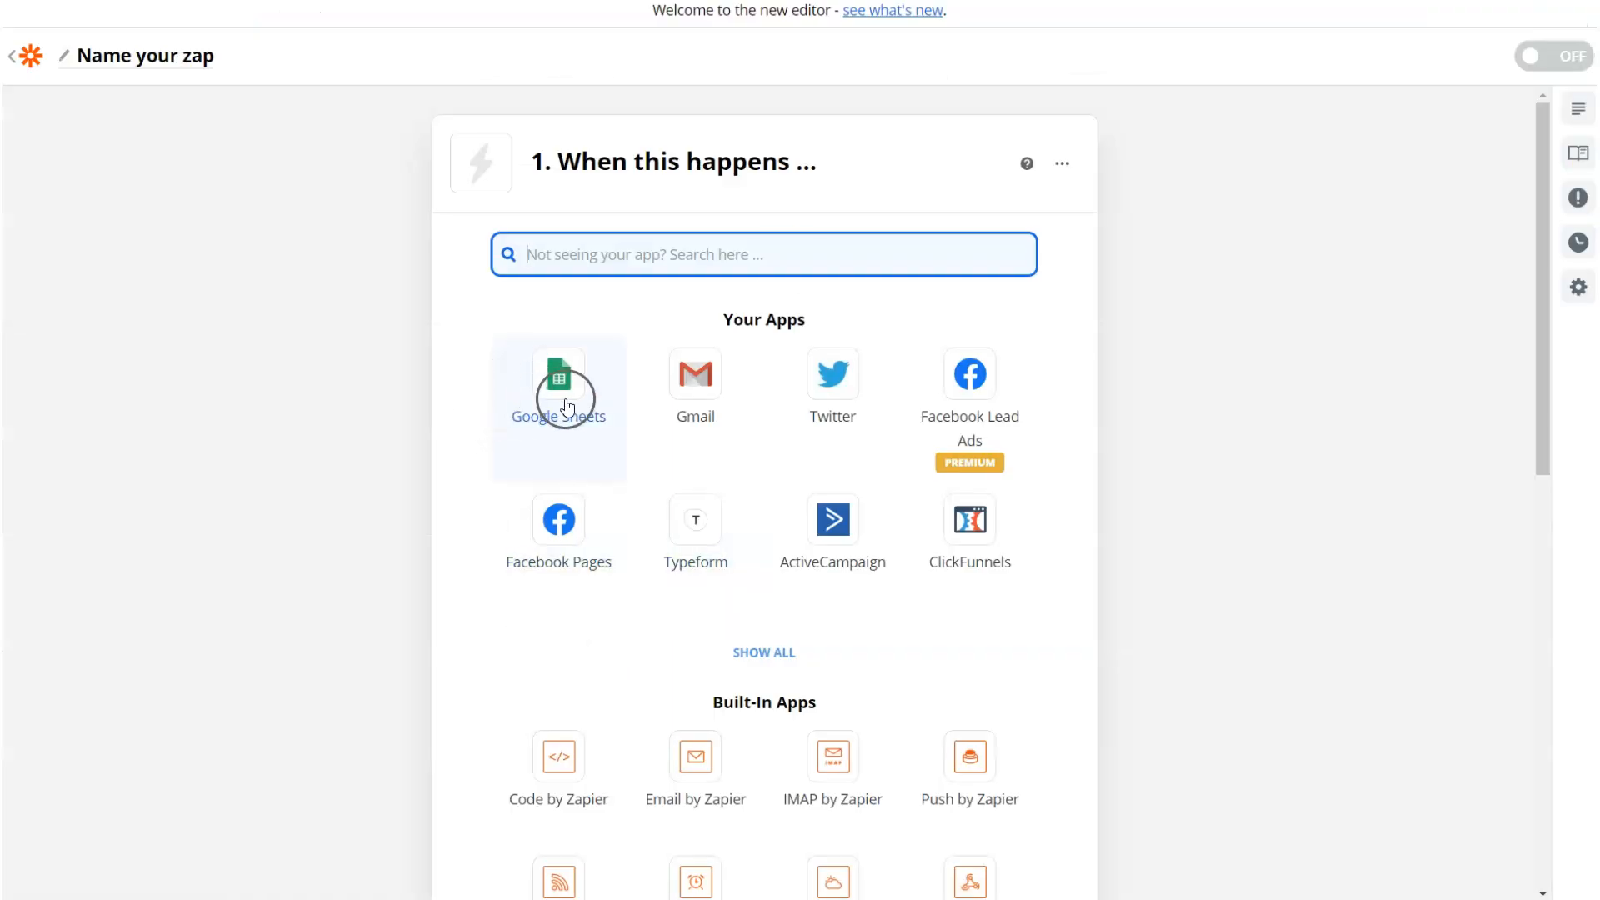
Step: In the Zapier zap editor, set the trigger to Google Sheets with the New Spreadsheet Row event
{"action": "type", "text": "google"}
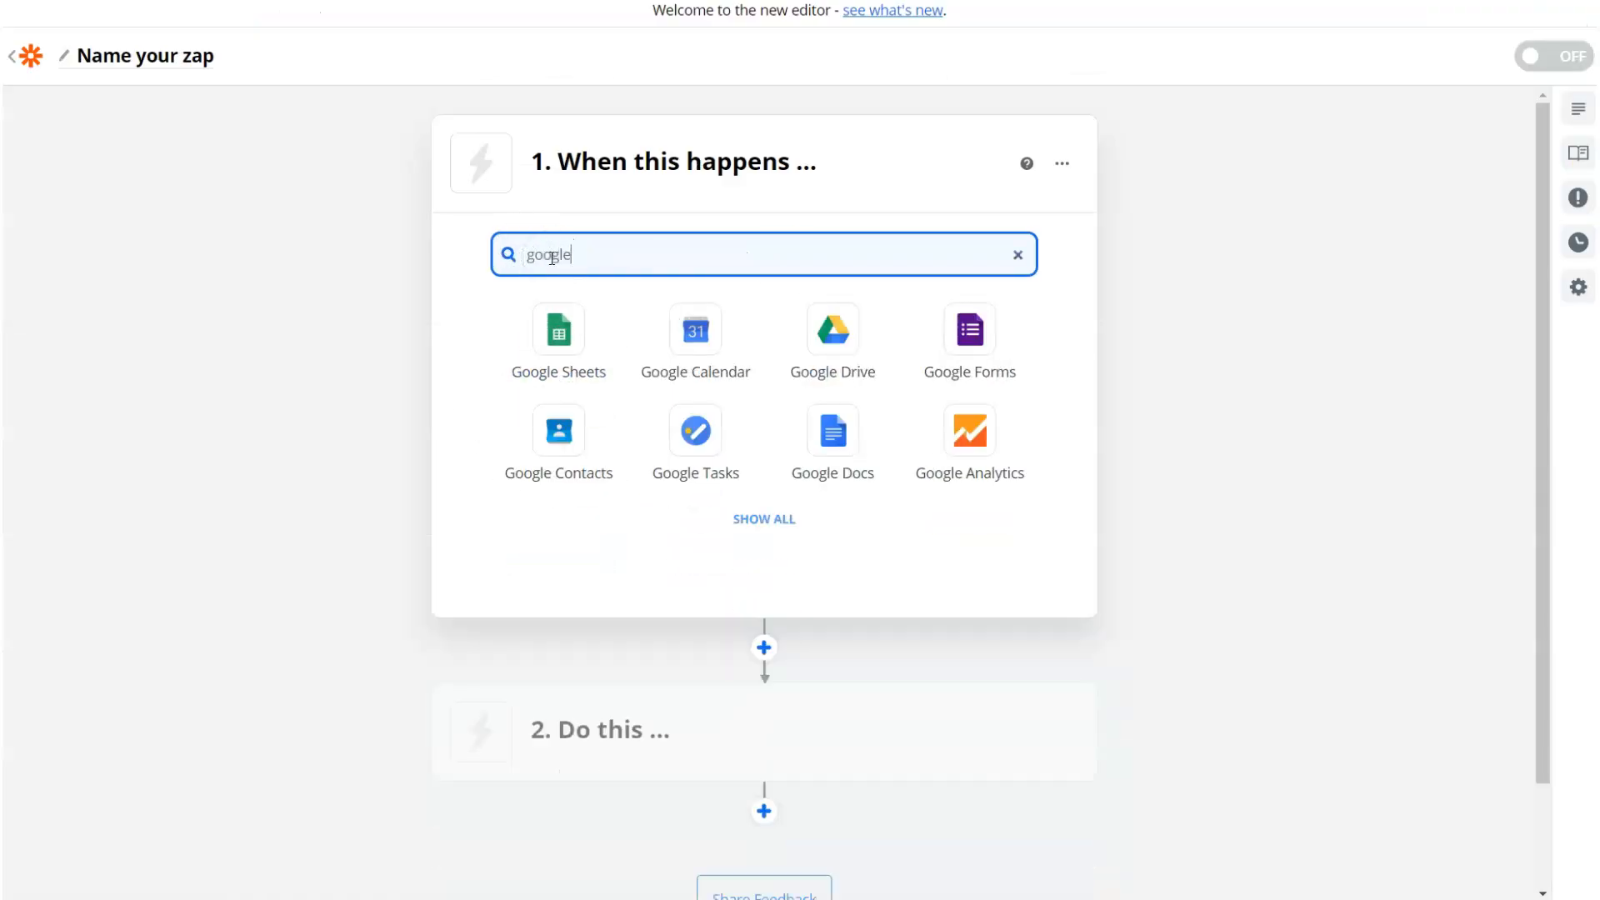
{"action": "left_click", "coordinate": [550, 346]}
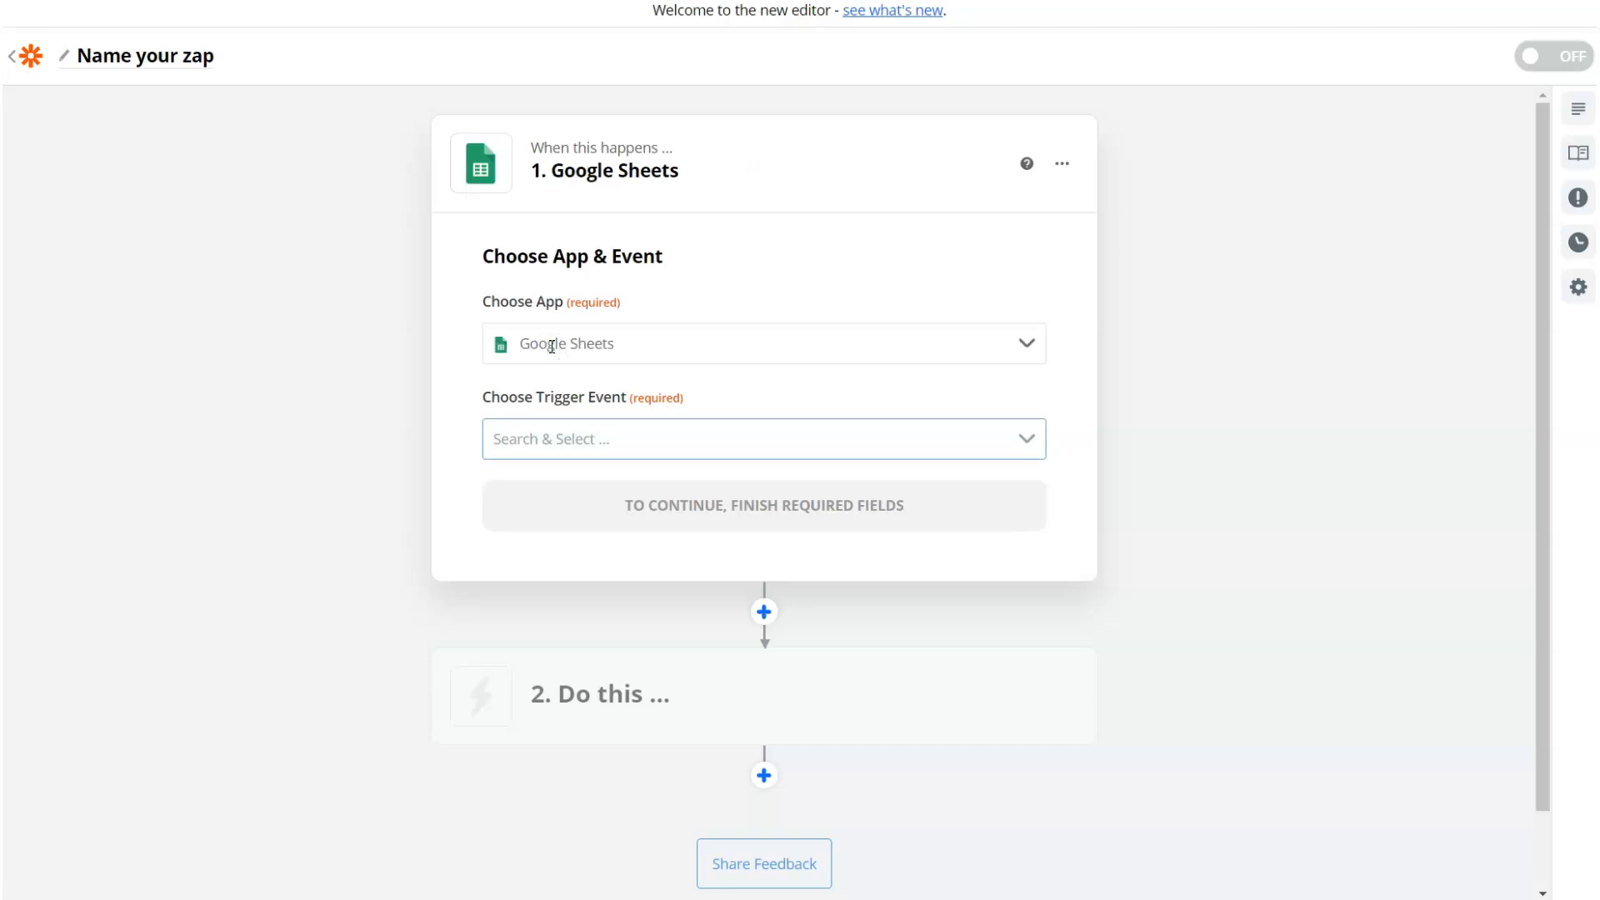
{"action": "left_click", "coordinate": [547, 439]}
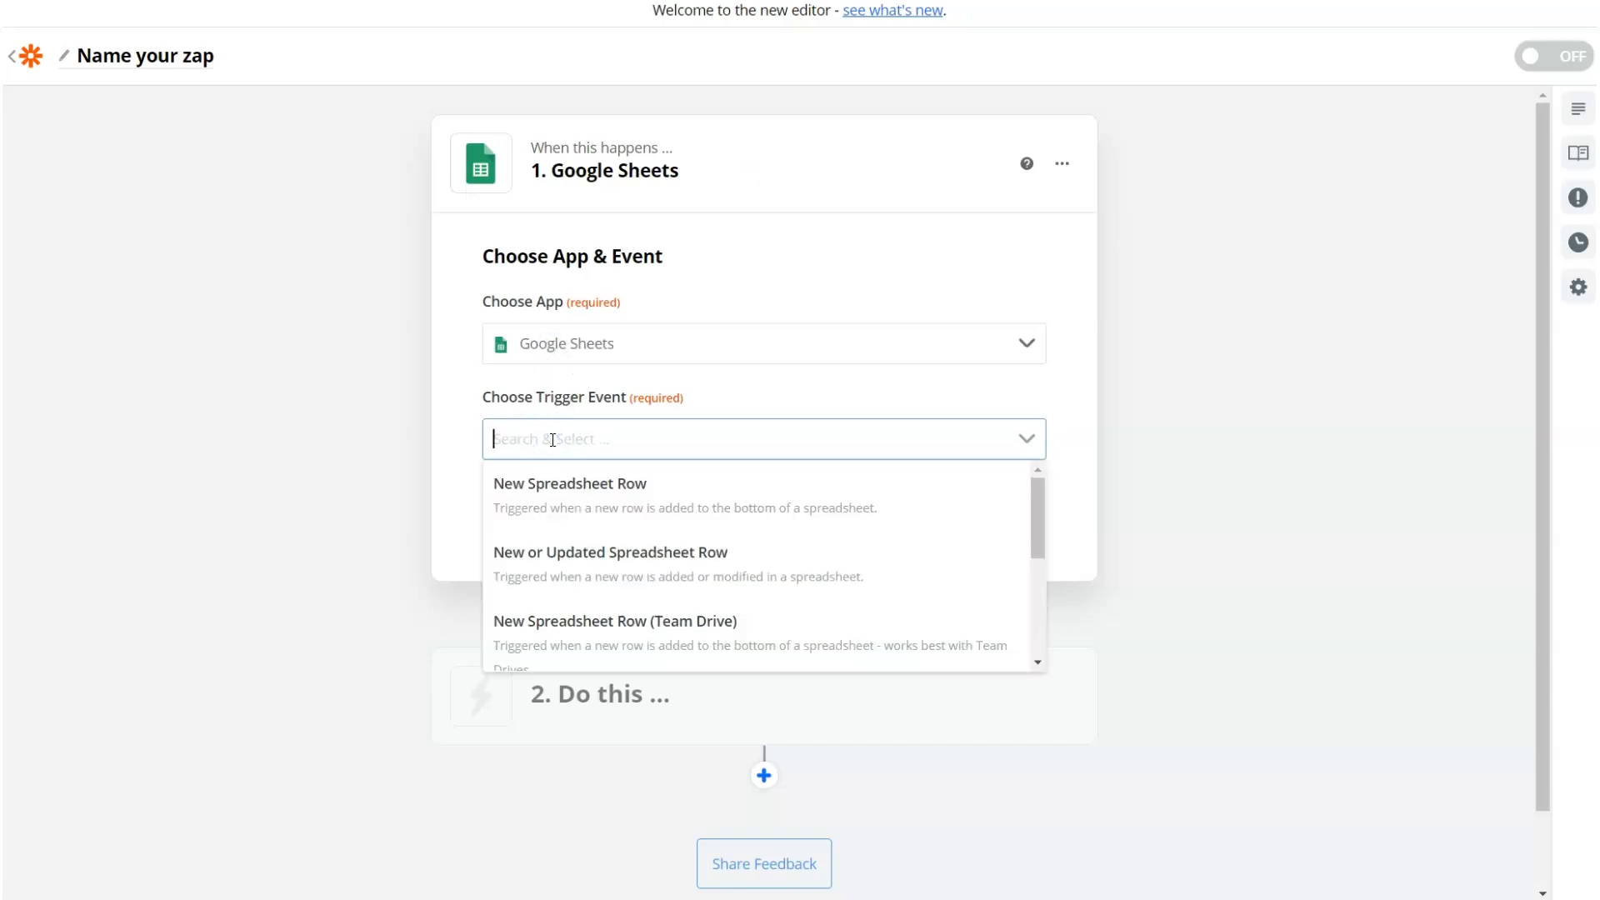
{"action": "left_click", "coordinate": [557, 507]}
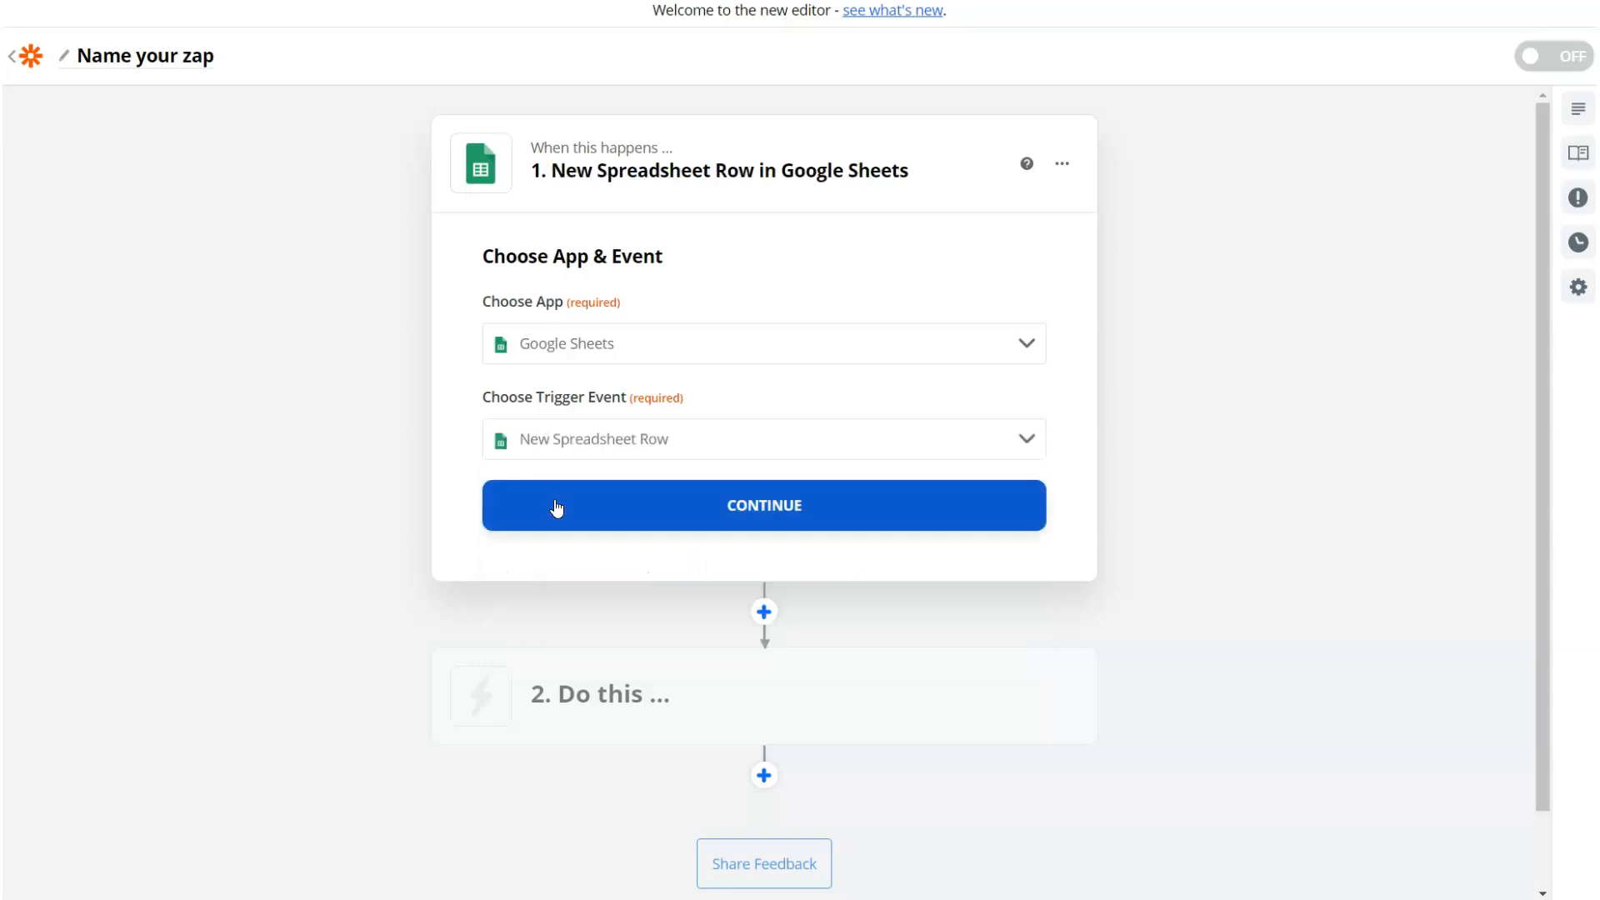
{"action": "left_click", "coordinate": [590, 455]}
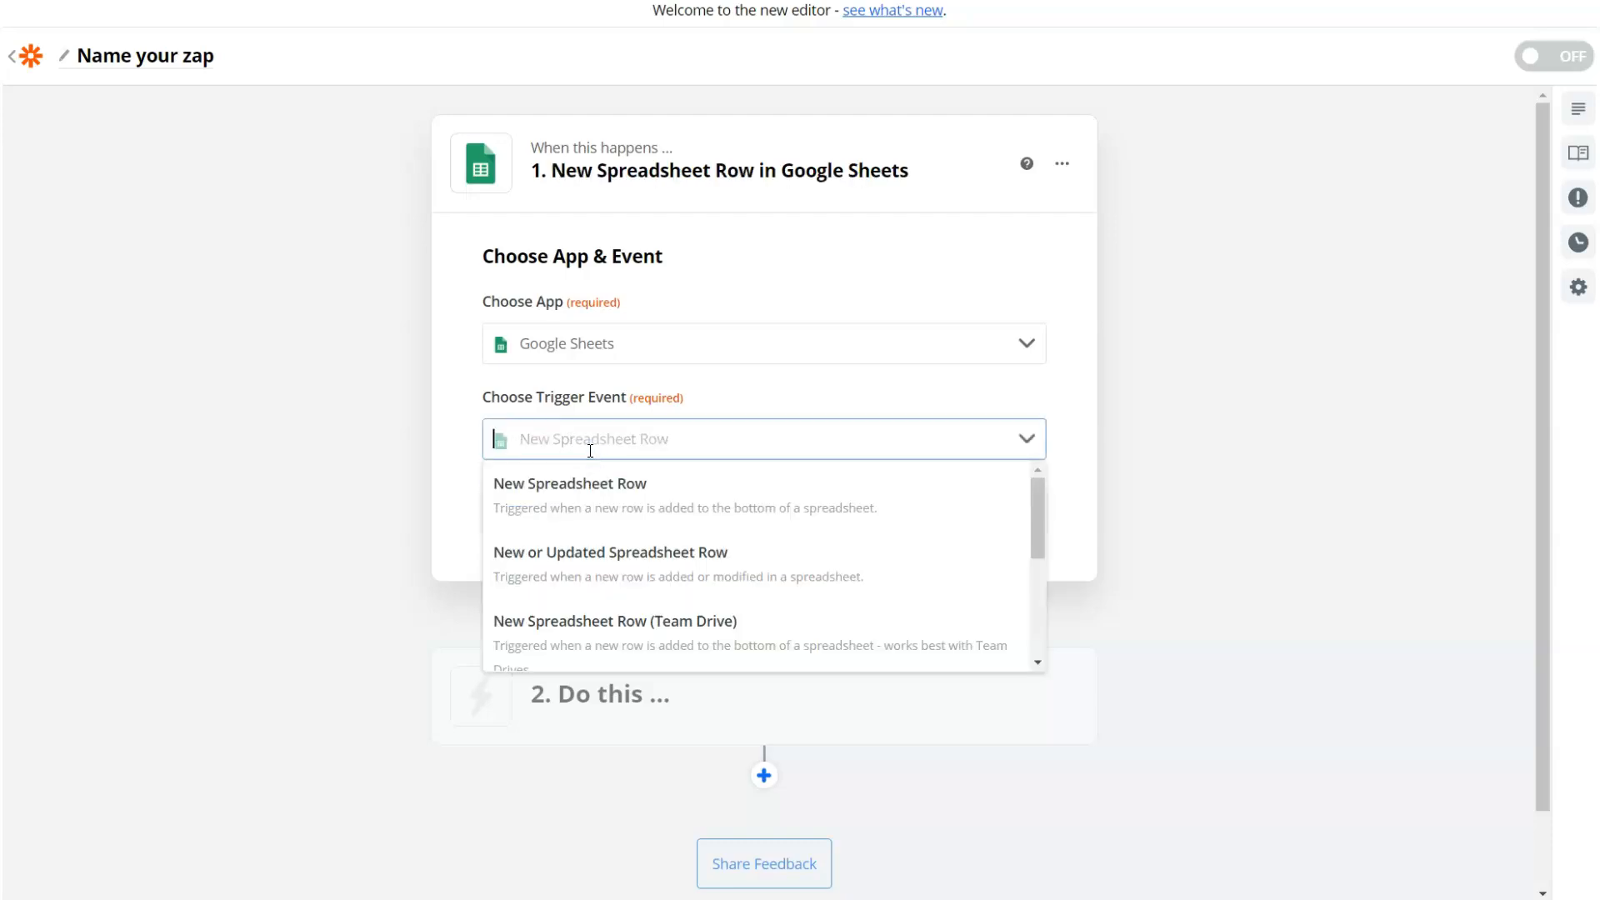
{"action": "left_click", "coordinate": [589, 451]}
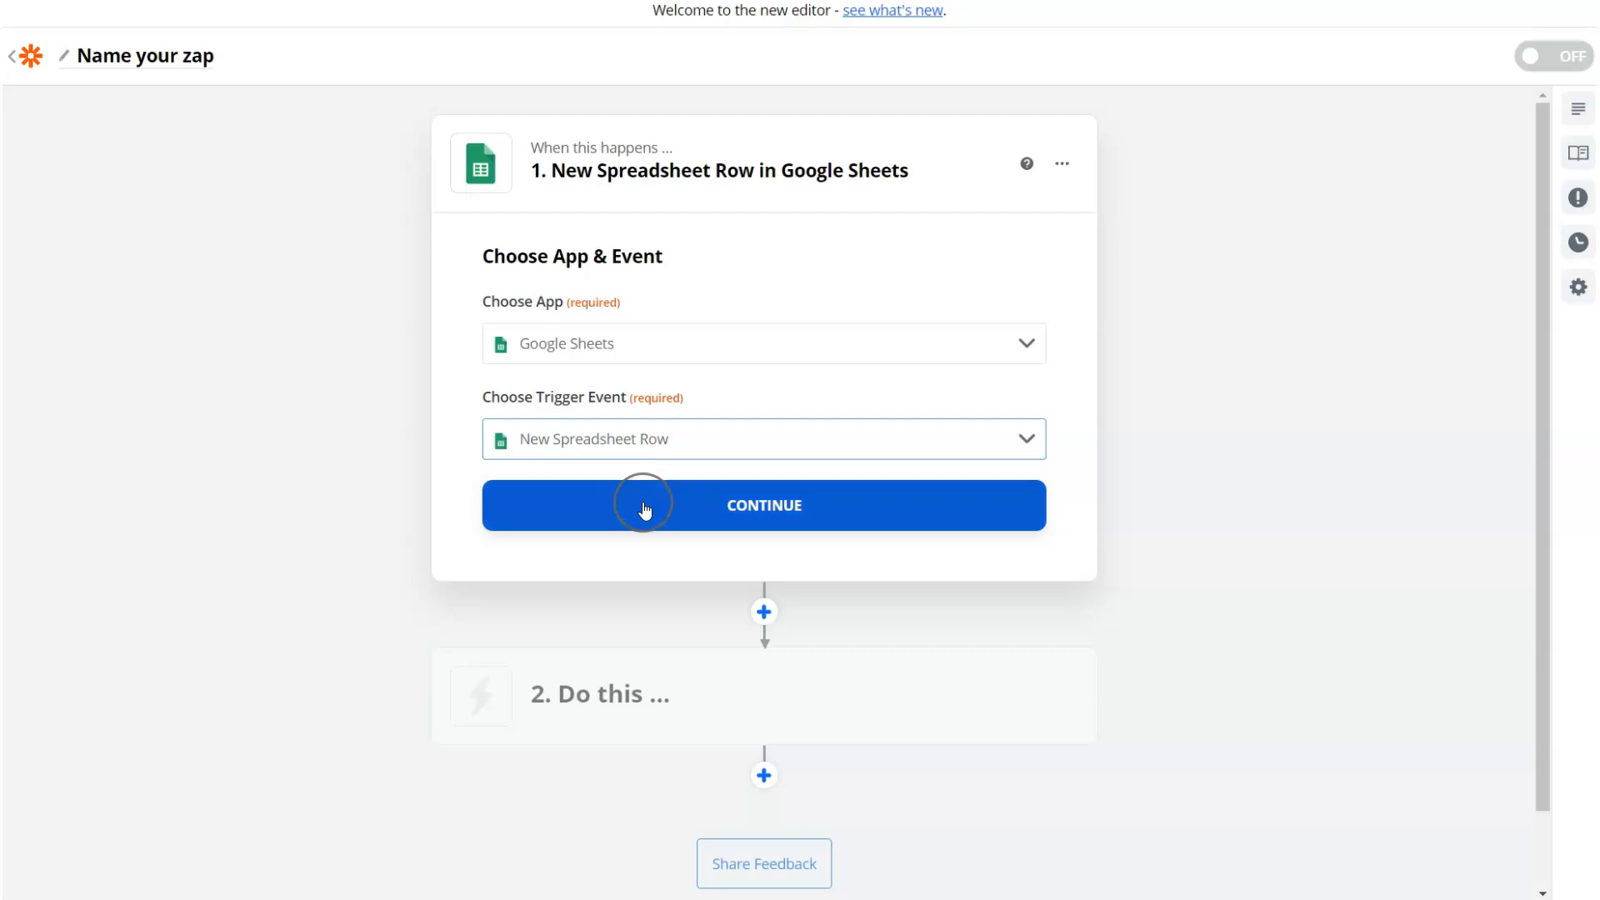
{"action": "left_click", "coordinate": [645, 509]}
Step: Select the connected Google Sheets account for the trigger and continue to its spreadsheet settings
{"action": "left_click", "coordinate": [576, 406]}
{"action": "left_click", "coordinate": [598, 464]}
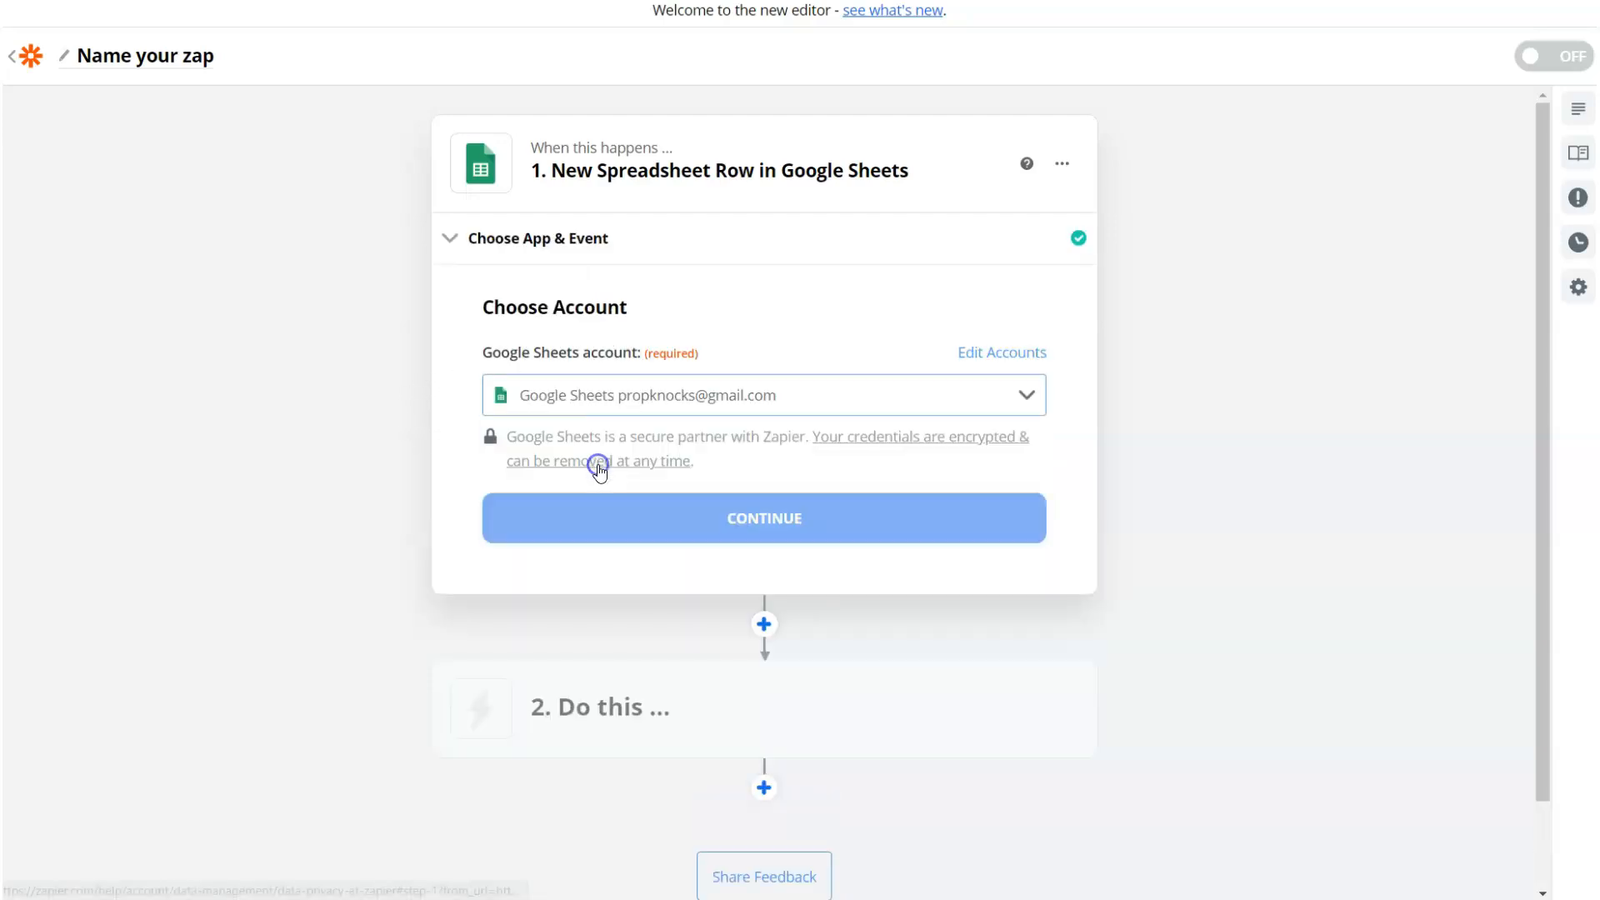
{"action": "left_click", "coordinate": [661, 534]}
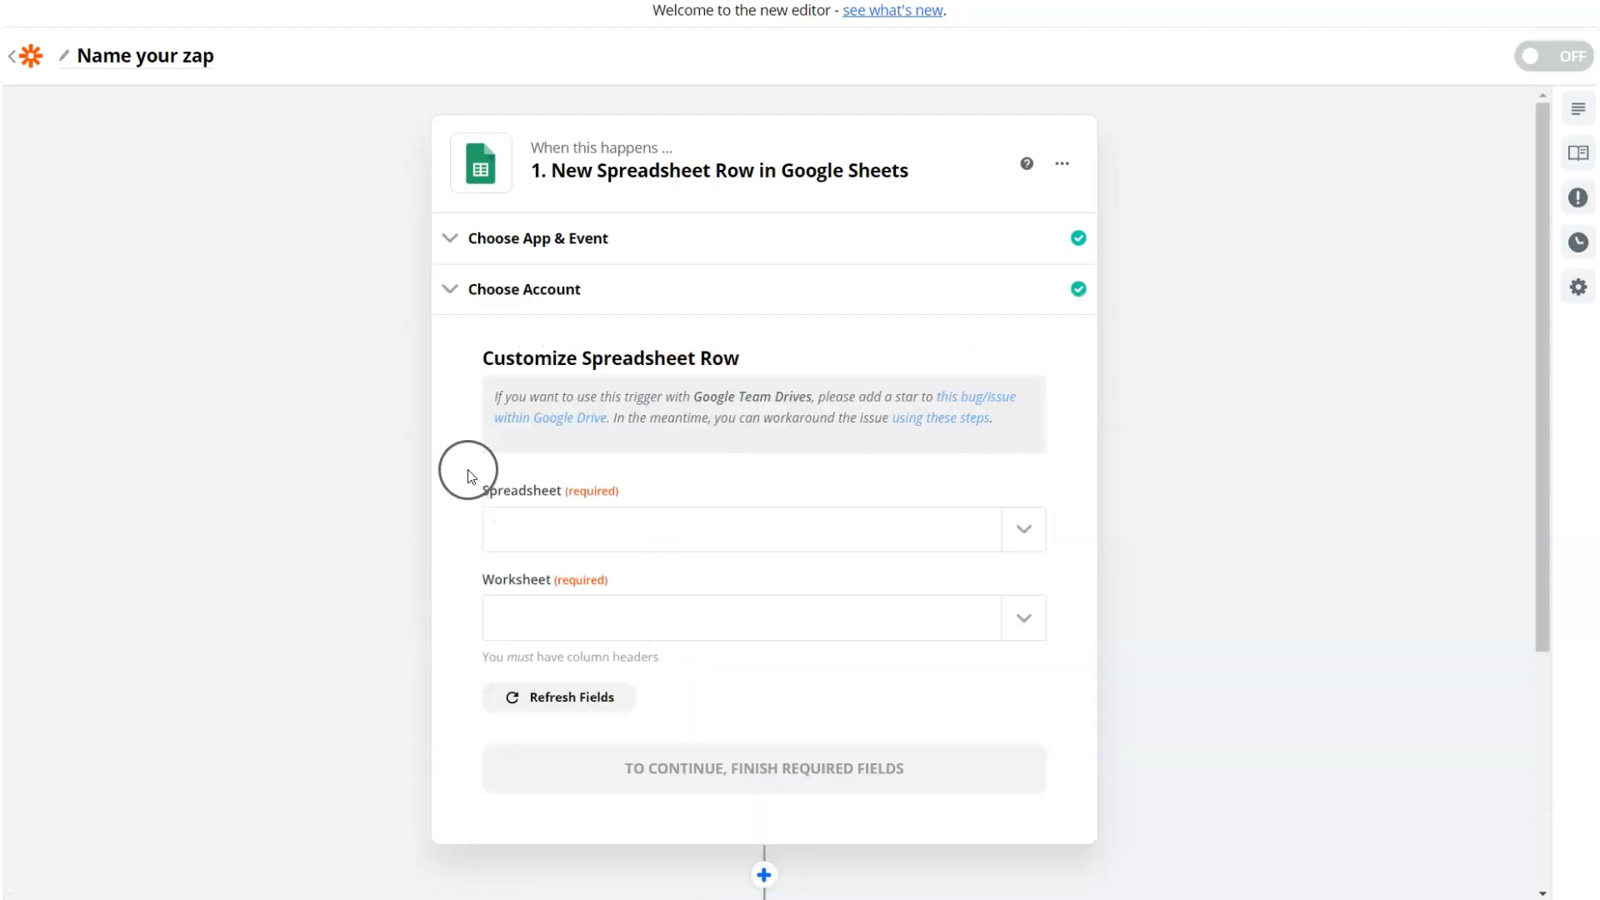
Step: Point the trigger to the Demo Spreadsheet and its Sheet1 worksheet
{"action": "left_click", "coordinate": [632, 337]}
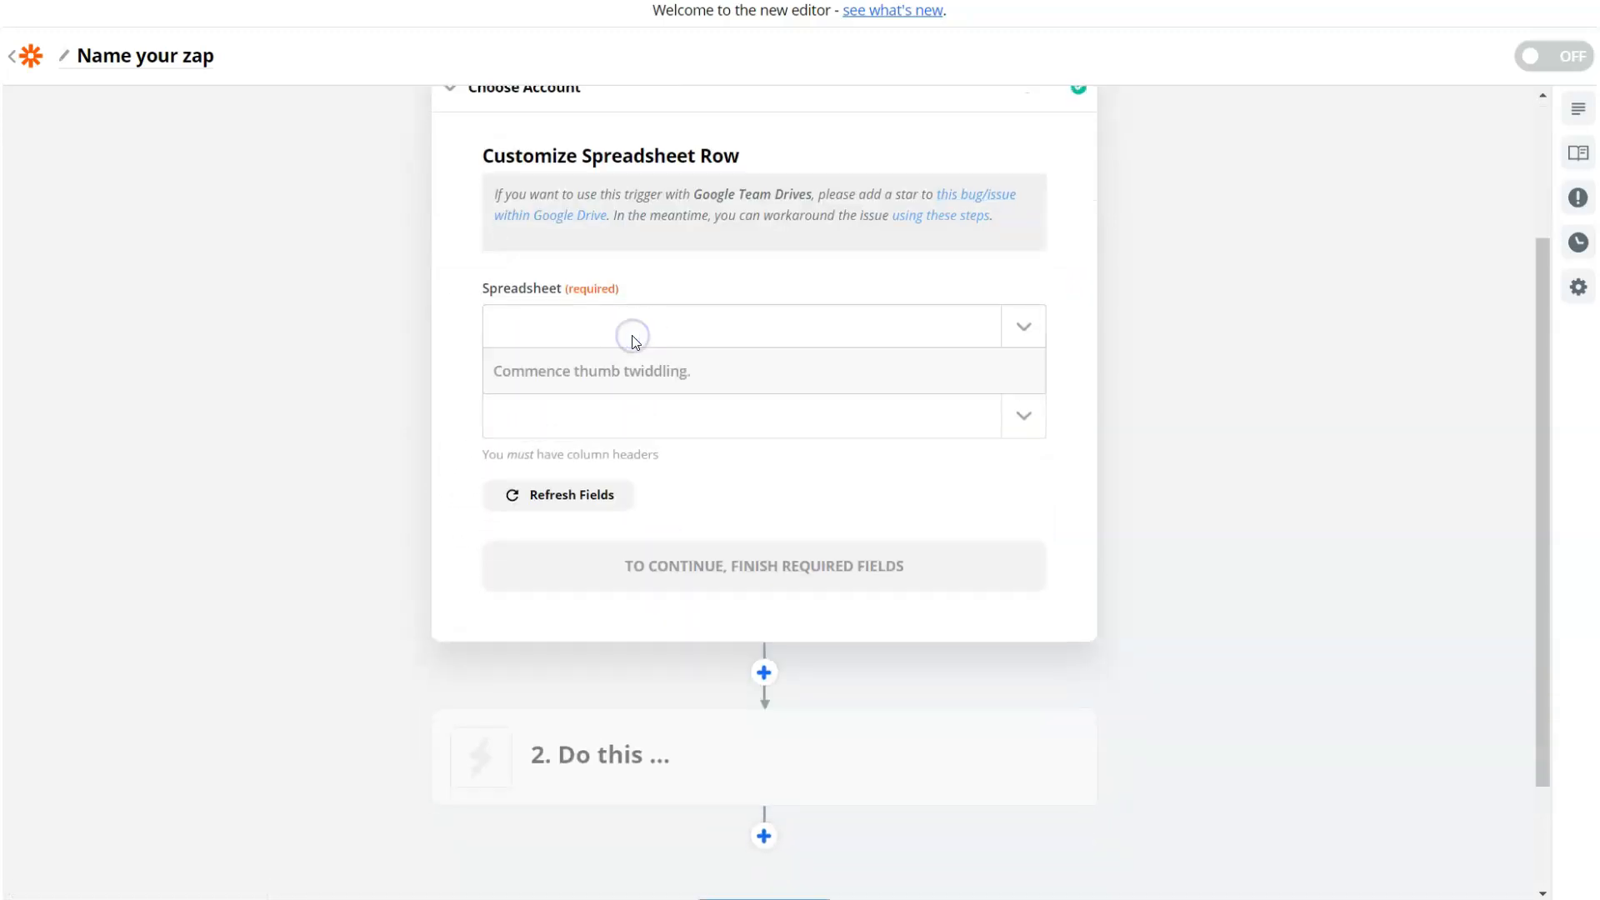
{"action": "left_click", "coordinate": [572, 408]}
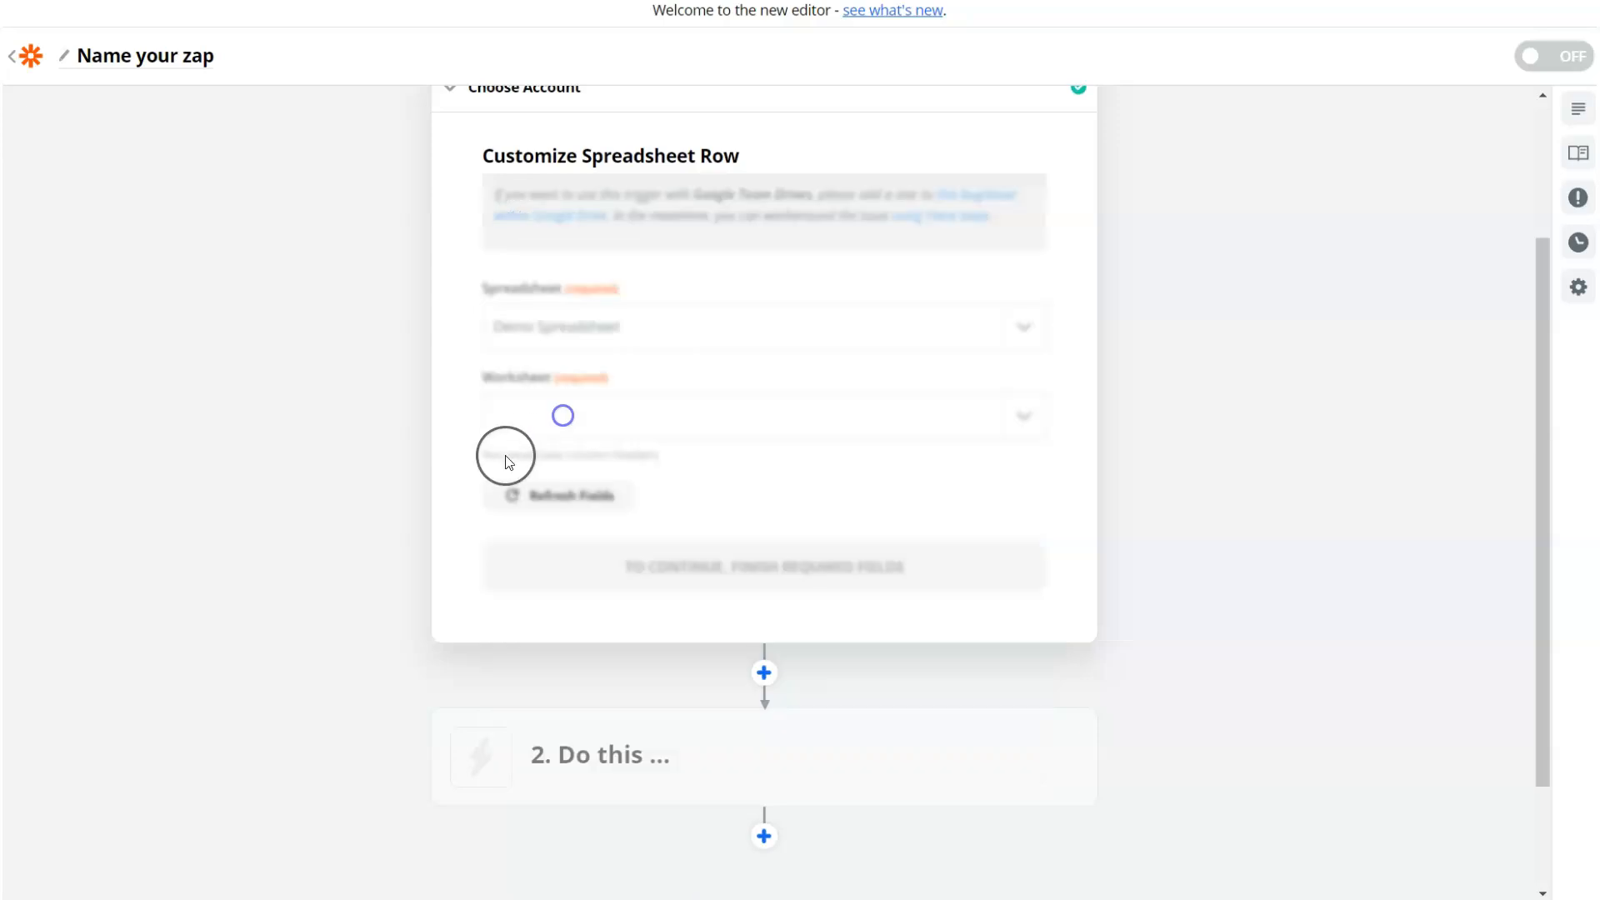
{"action": "left_click", "coordinate": [562, 418]}
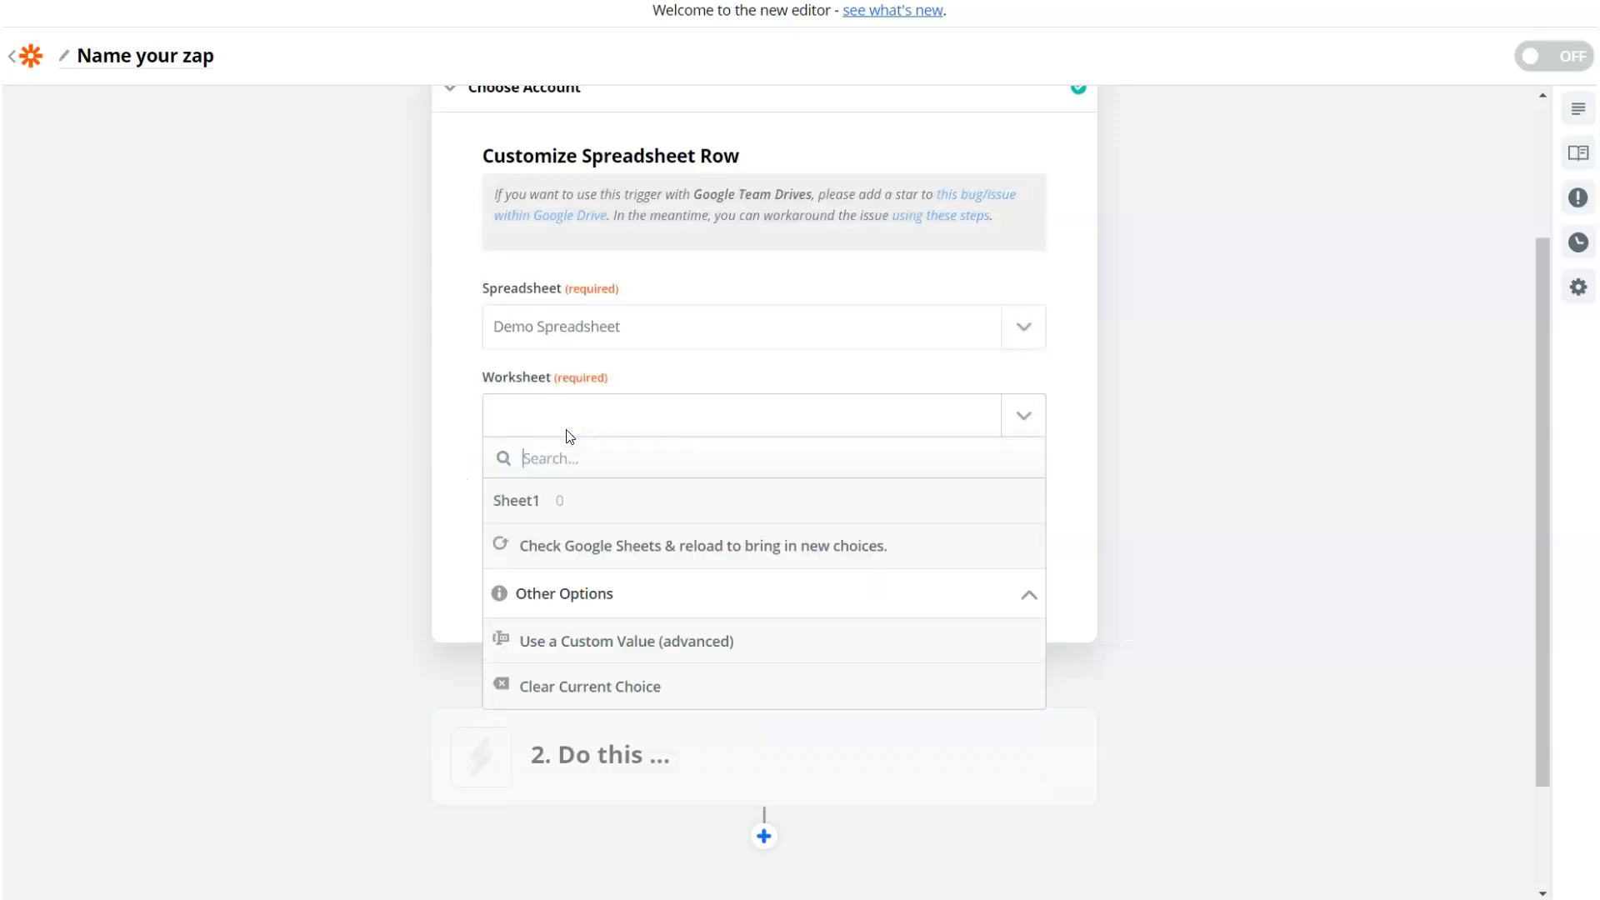
{"action": "left_click", "coordinate": [543, 503]}
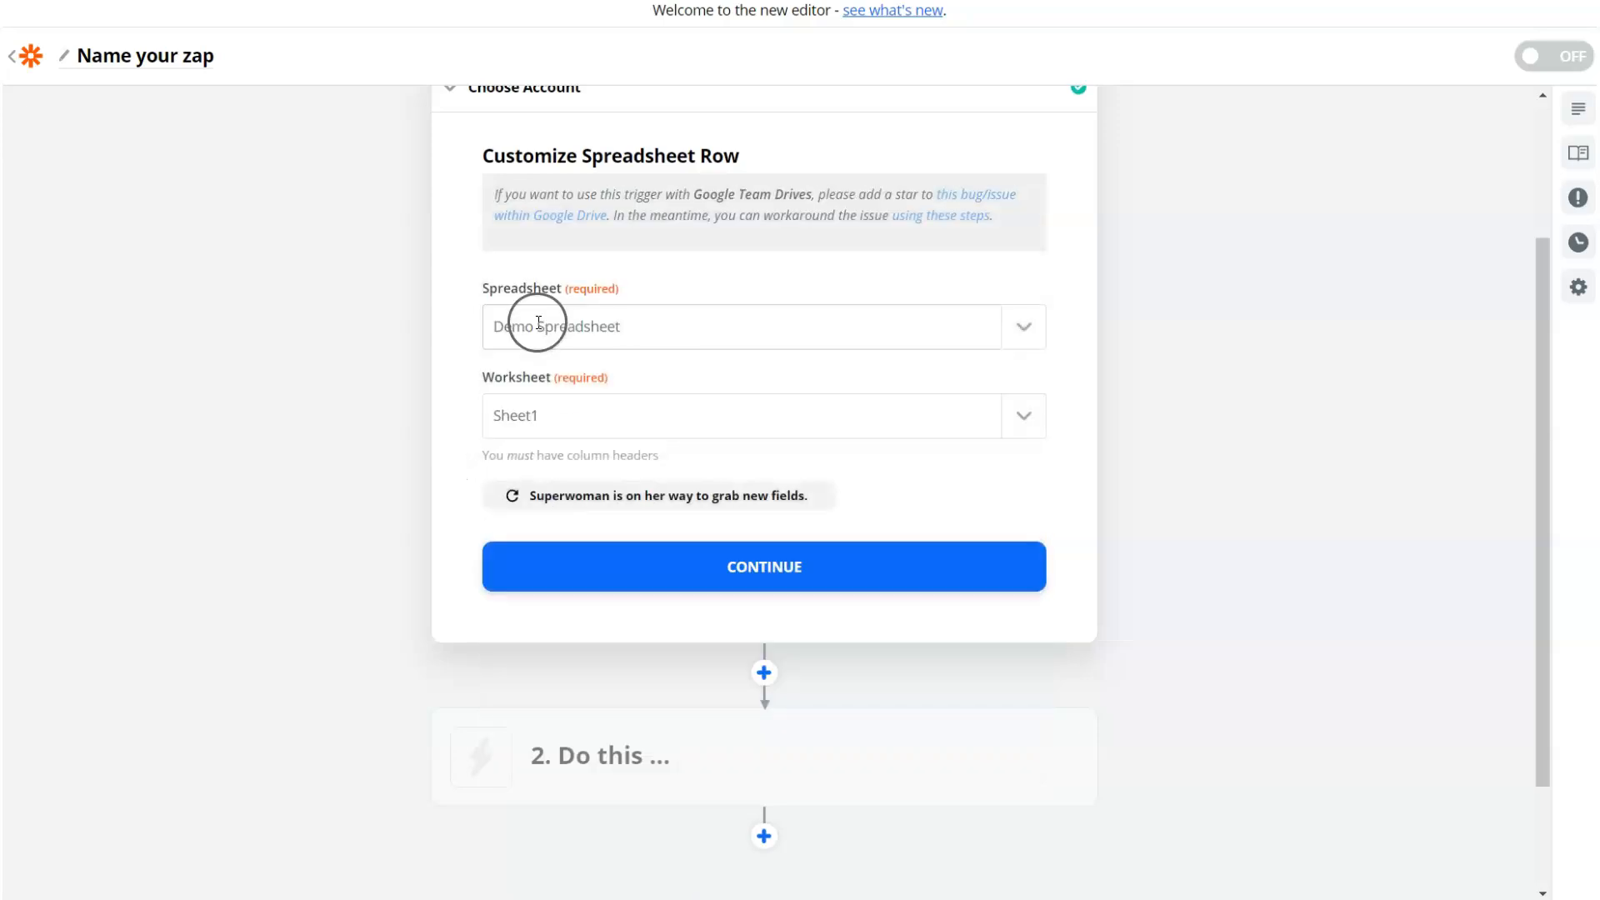
{"action": "left_click", "coordinate": [635, 566]}
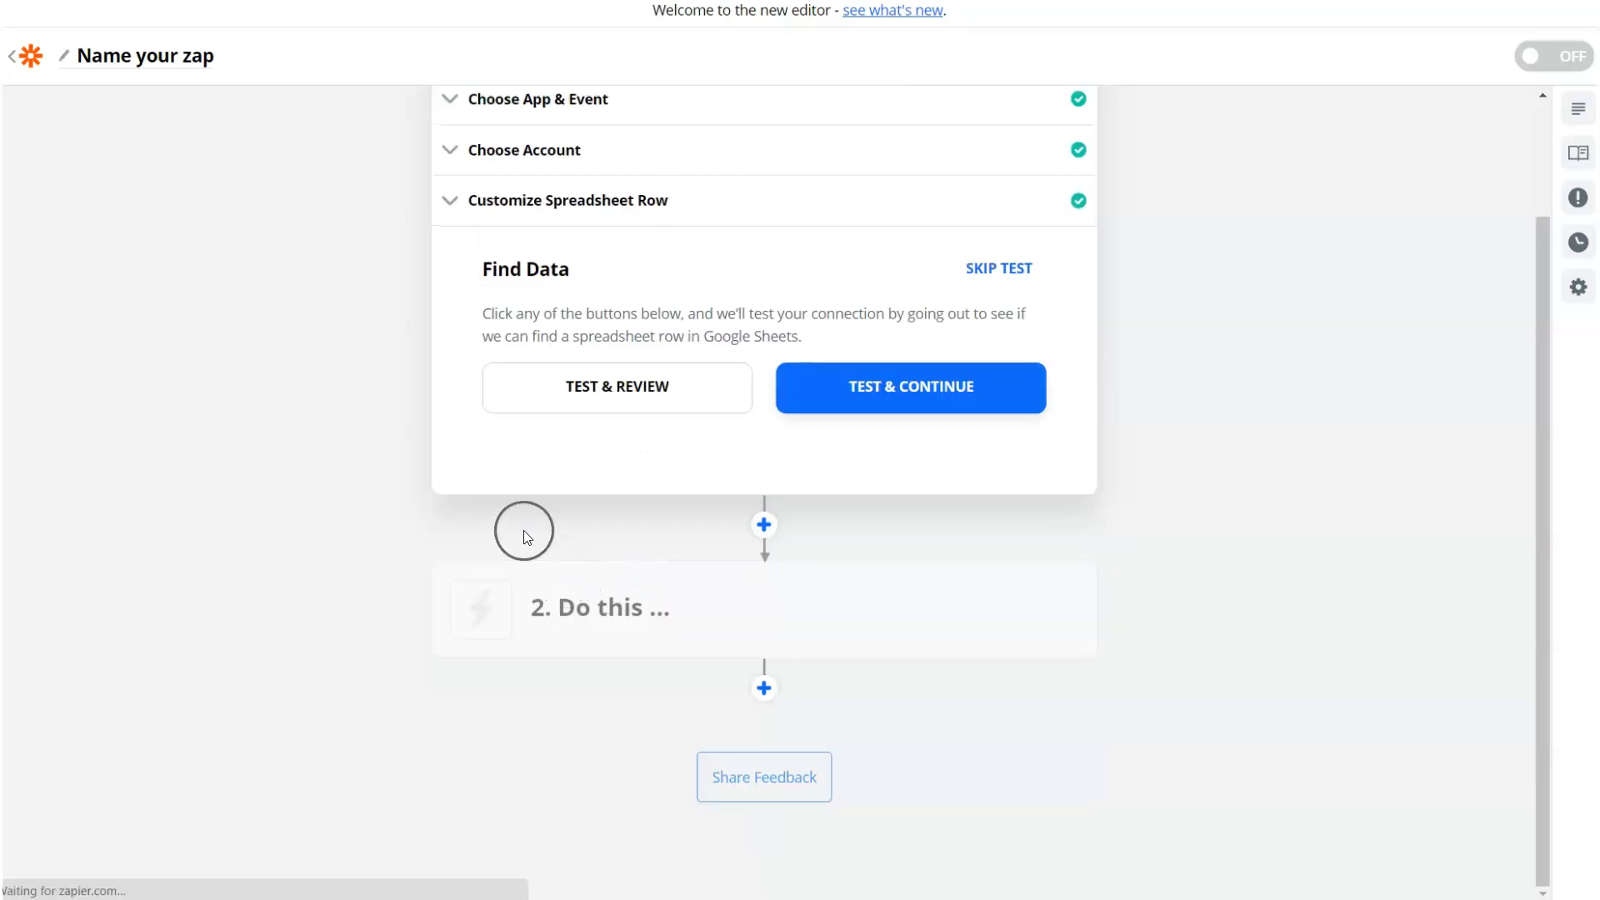
Step: Test the trigger, review the sample spreadsheet row's column values, and finish editing the trigger
{"action": "left_click", "coordinate": [621, 391]}
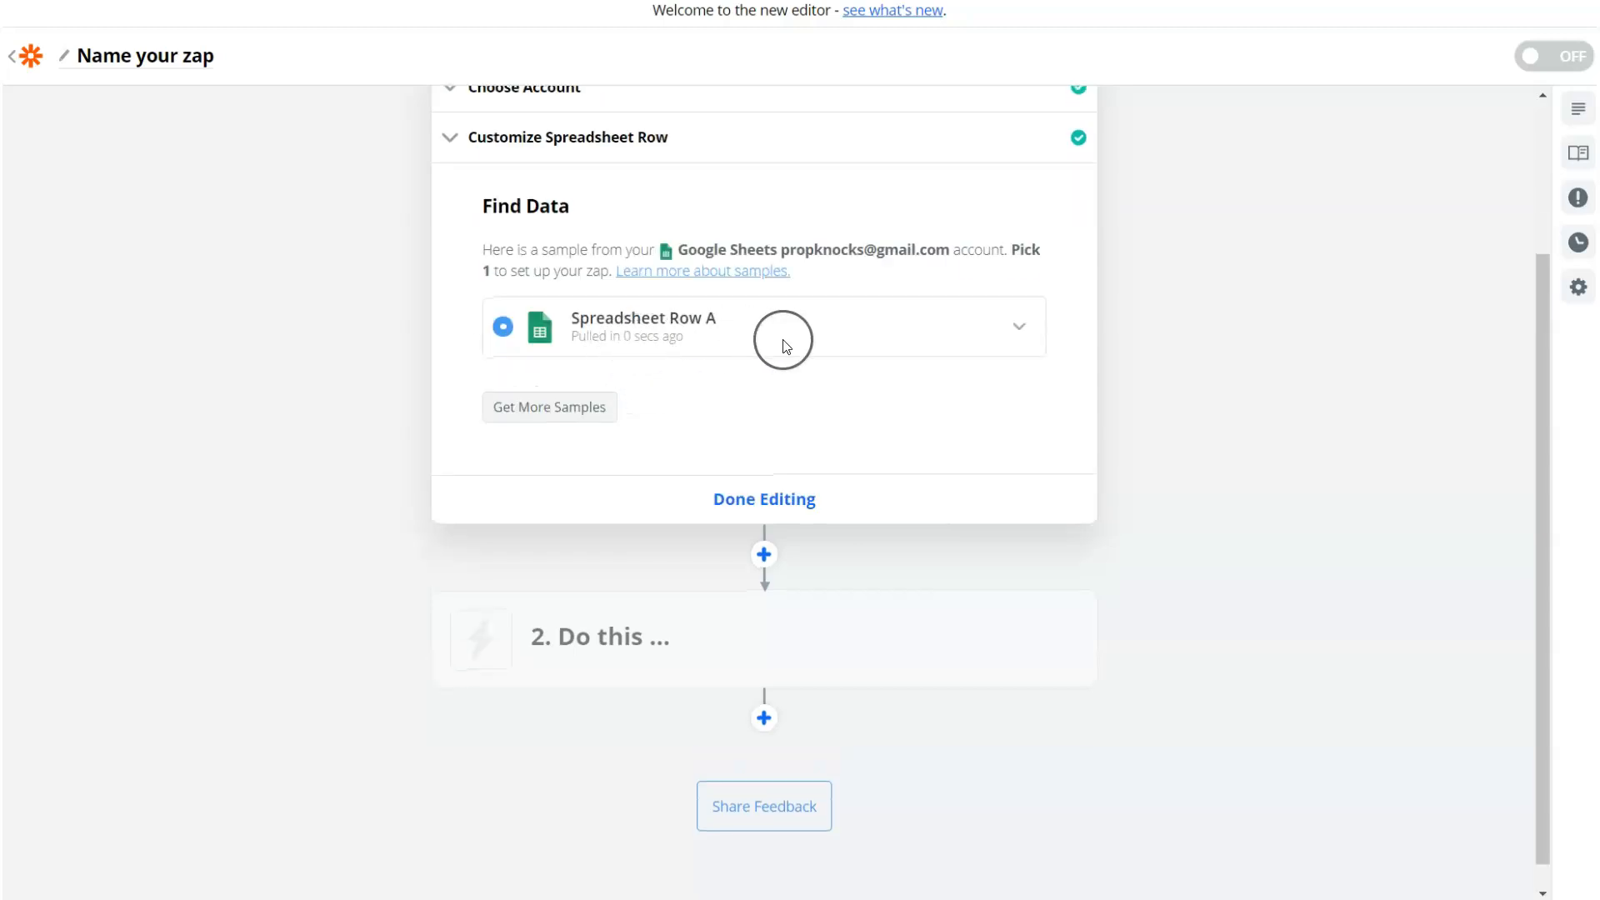
{"action": "left_click", "coordinate": [1019, 326]}
{"action": "scroll", "coordinate": [807, 485], "scroll_direction": "down", "scroll_amount": 1}
{"action": "scroll", "coordinate": [807, 483], "scroll_direction": "up", "scroll_amount": 1}
{"action": "scroll", "coordinate": [807, 483], "scroll_direction": "down", "scroll_amount": 1}
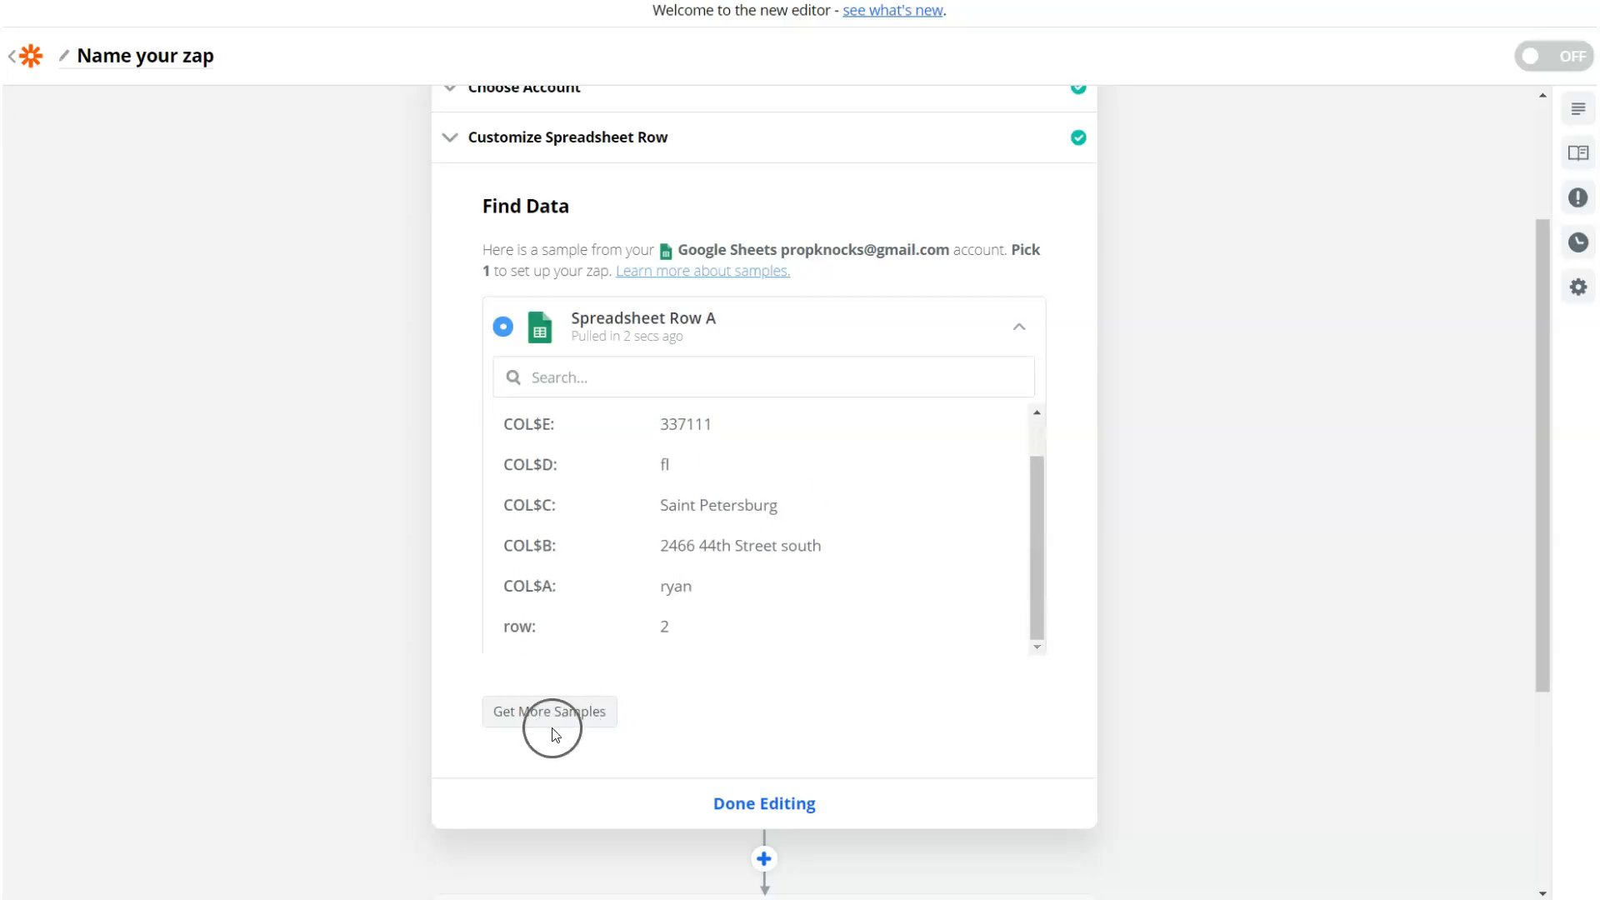
{"action": "scroll", "coordinate": [662, 533], "scroll_direction": "up", "scroll_amount": 1}
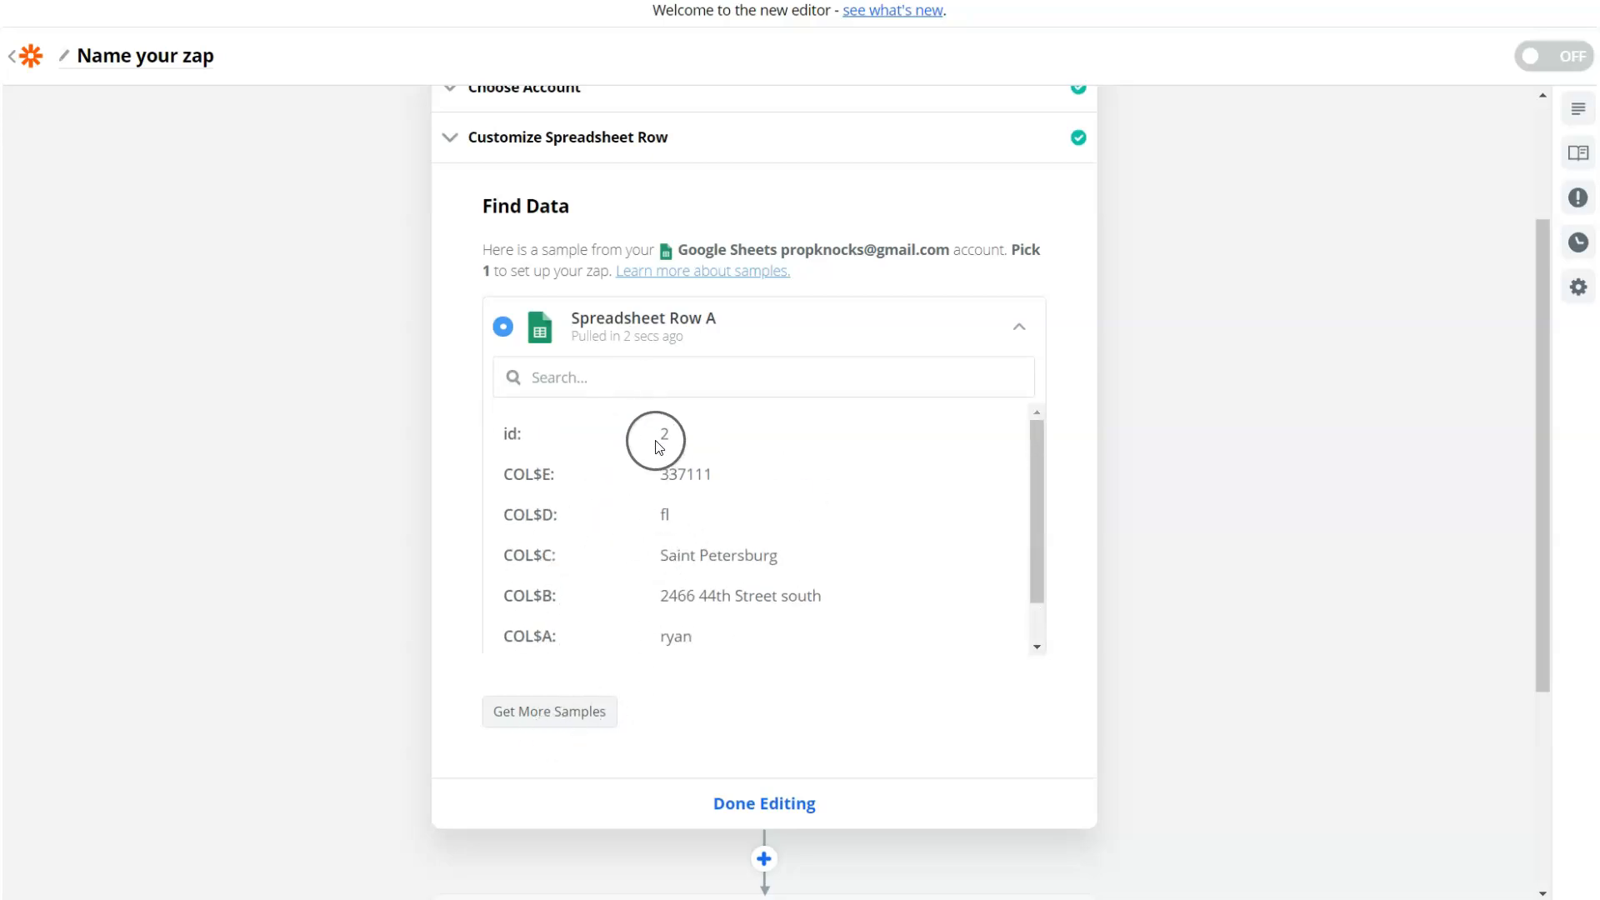
{"action": "scroll", "coordinate": [689, 432], "scroll_direction": "down", "scroll_amount": 1}
{"action": "scroll", "coordinate": [693, 717], "scroll_direction": "down", "scroll_amount": 2}
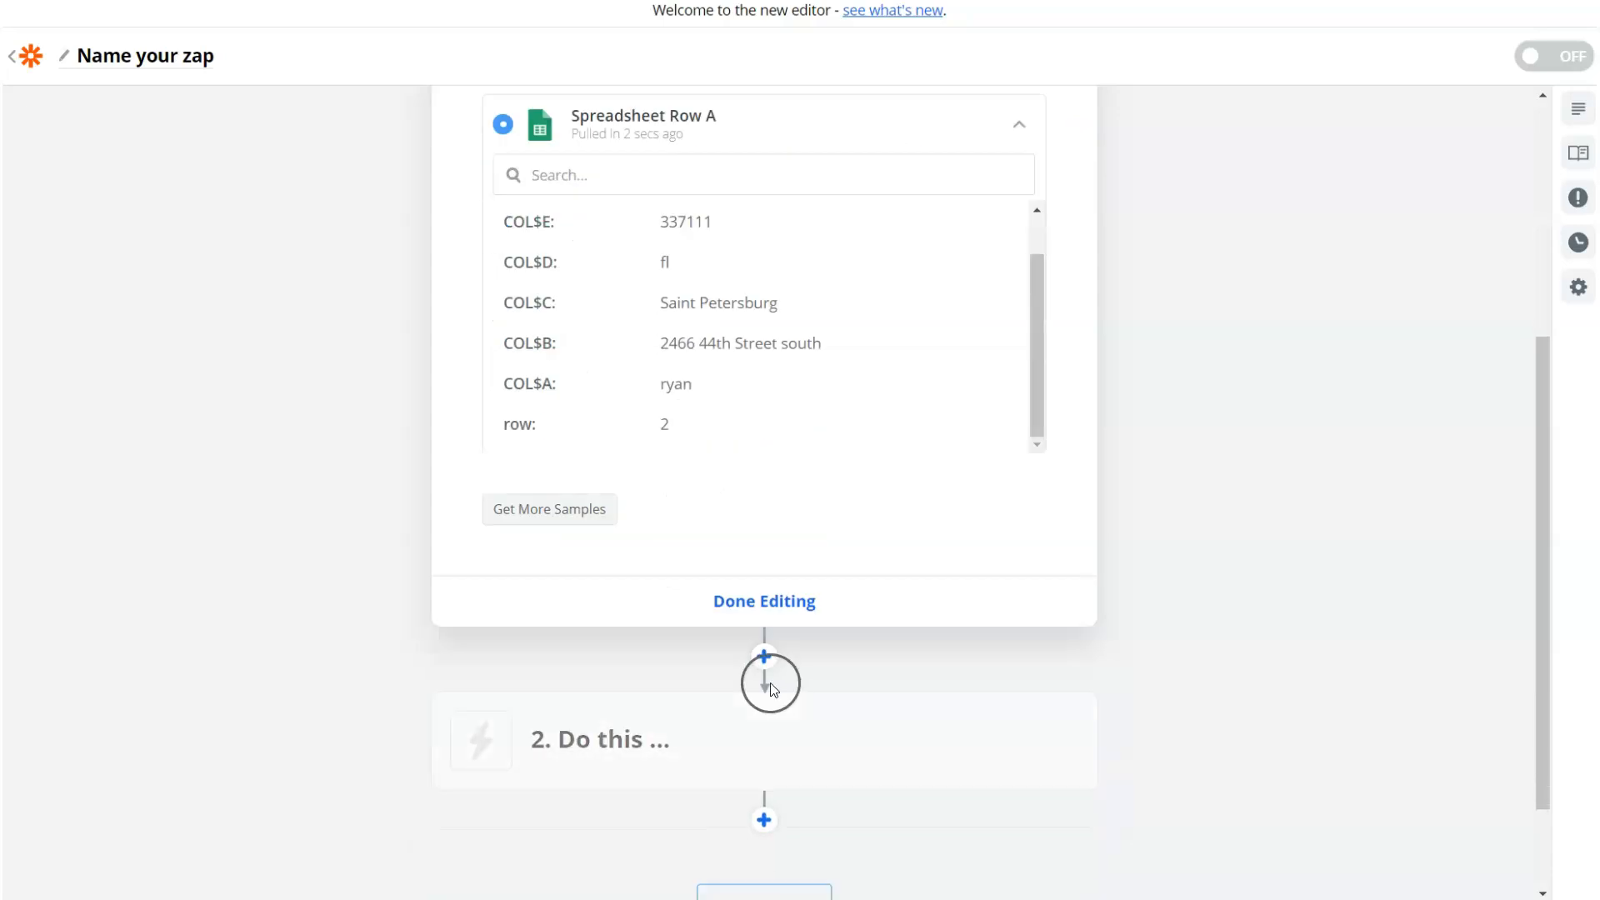
{"action": "left_click", "coordinate": [751, 602]}
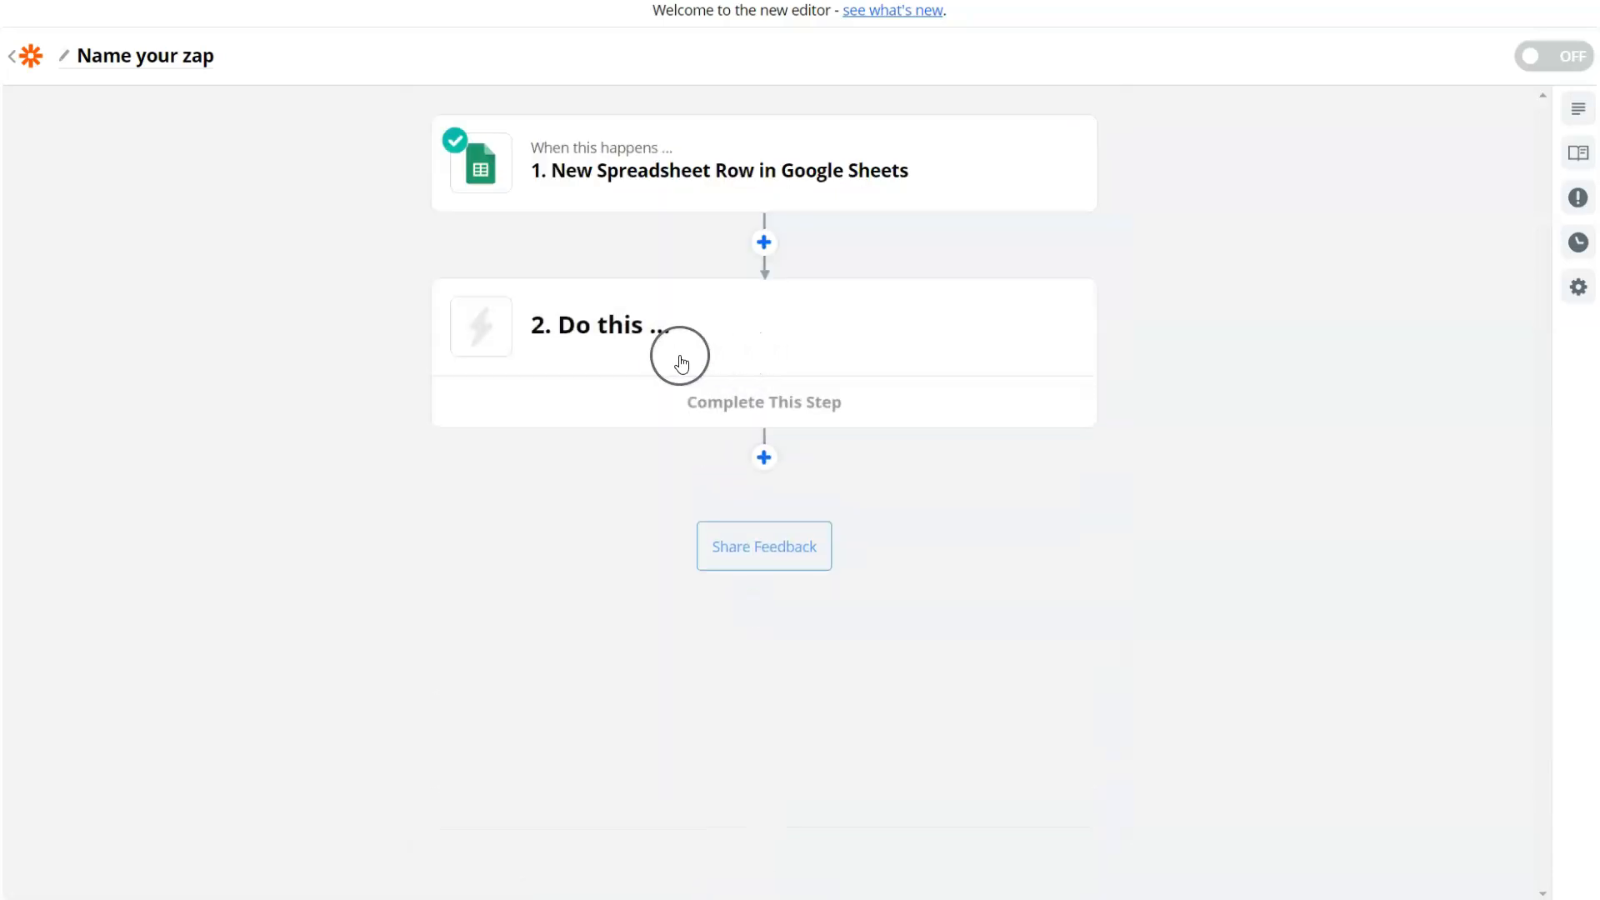
Step: Search for "thanks" in the second step's apps and choose thanks.io as the action app
{"action": "left_click", "coordinate": [592, 366]}
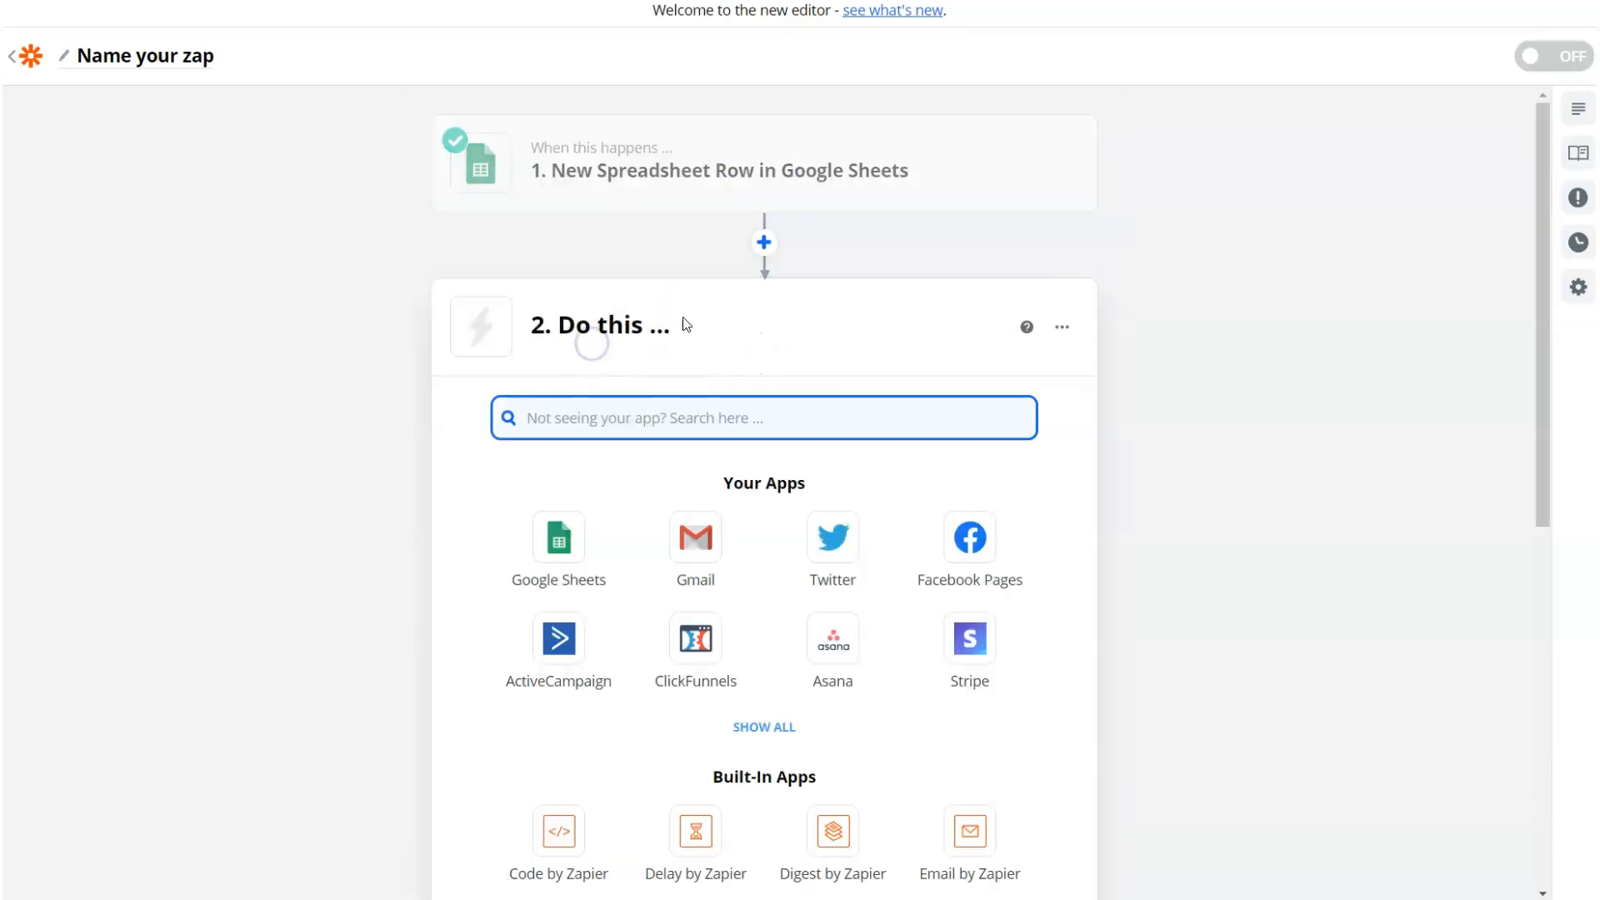
{"action": "scroll", "coordinate": [571, 386], "scroll_direction": "down", "scroll_amount": 2}
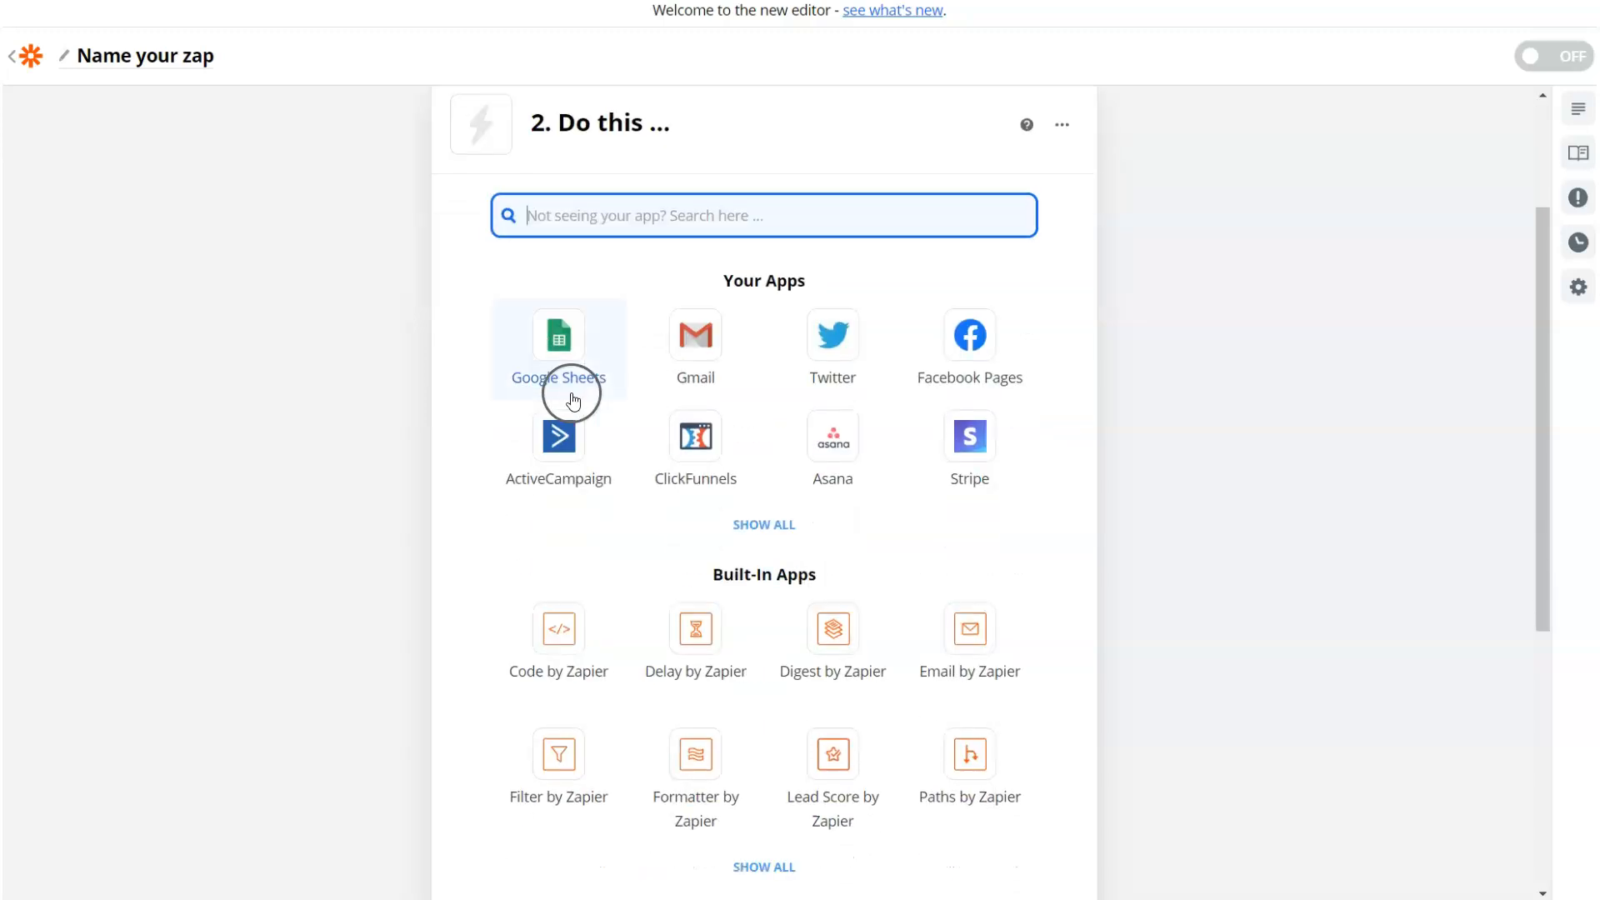
{"action": "scroll", "coordinate": [567, 292], "scroll_direction": "up", "scroll_amount": 1}
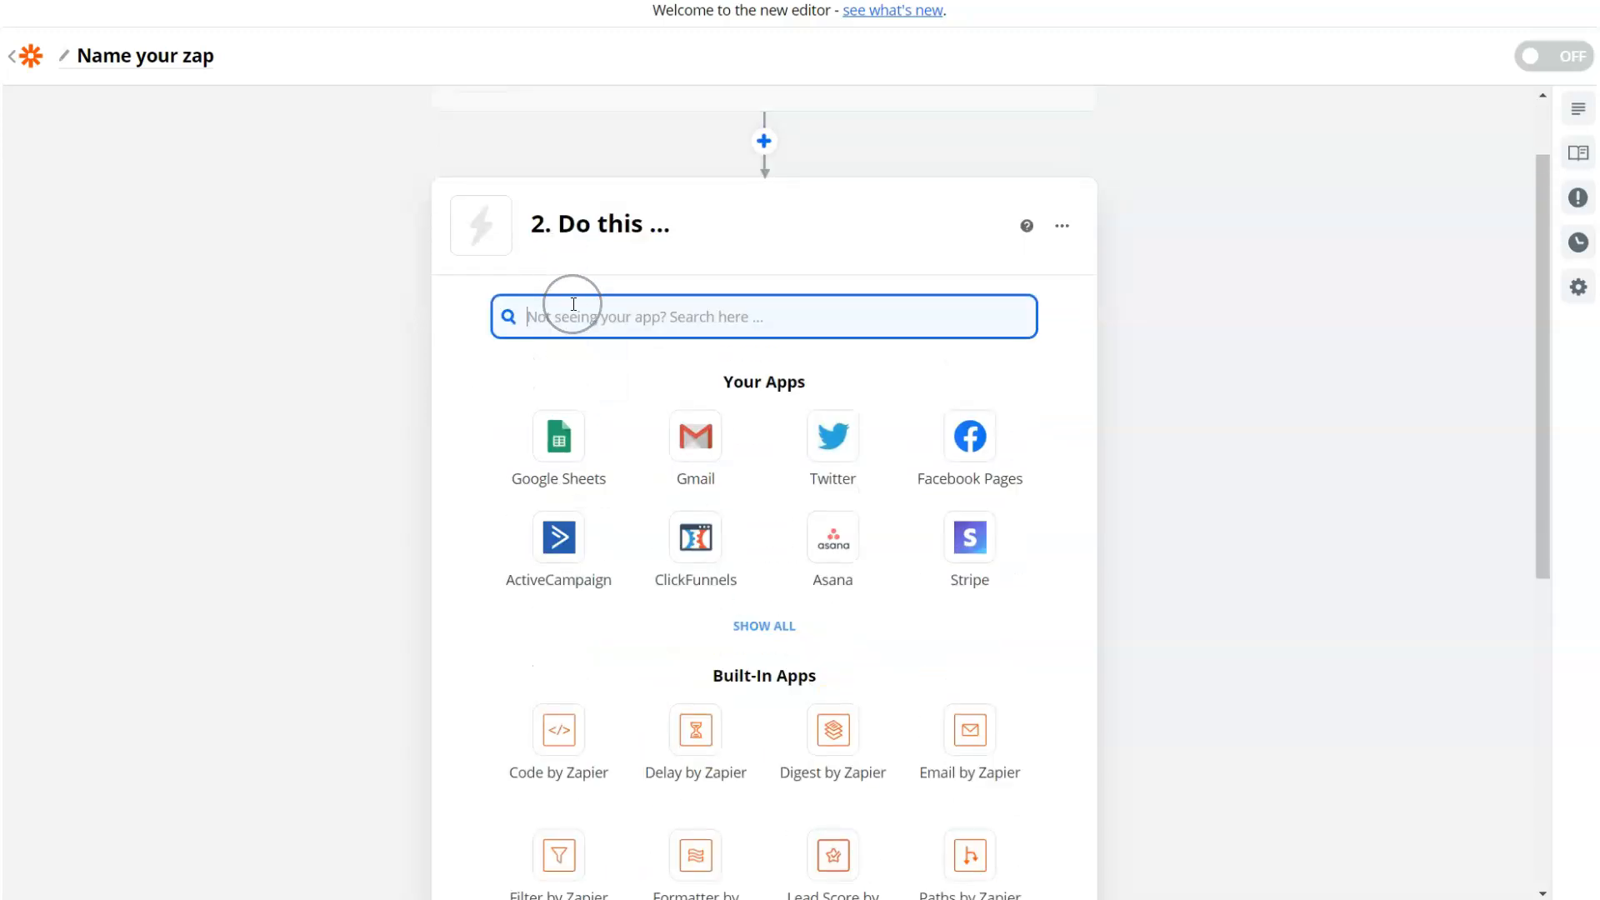
{"action": "type", "text": "thanks"}
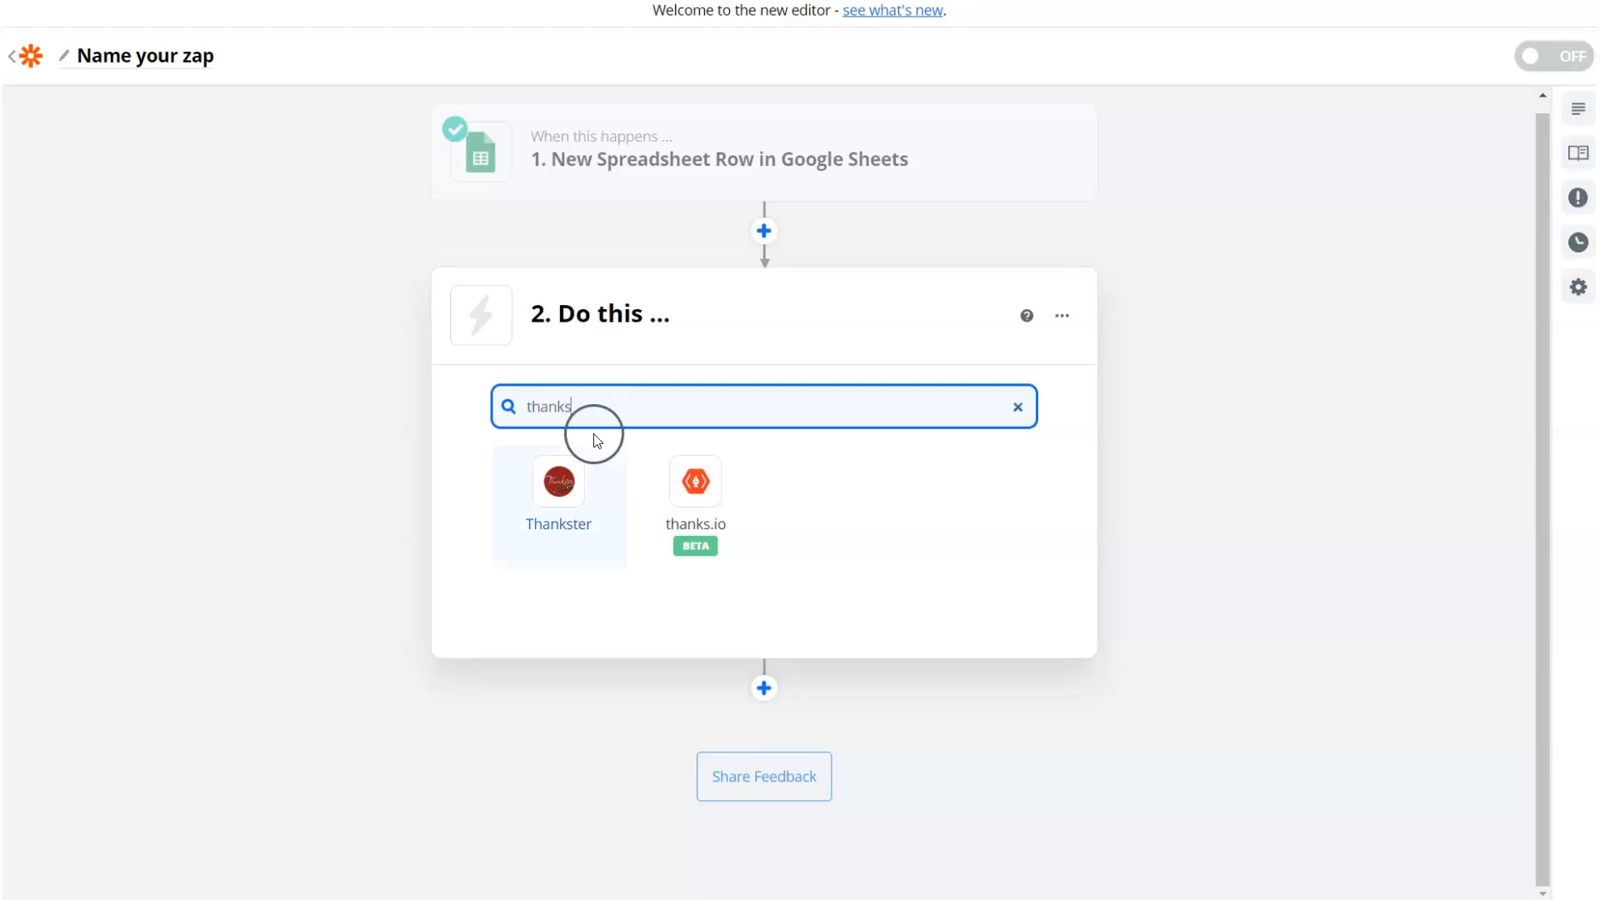
{"action": "left_click", "coordinate": [694, 488]}
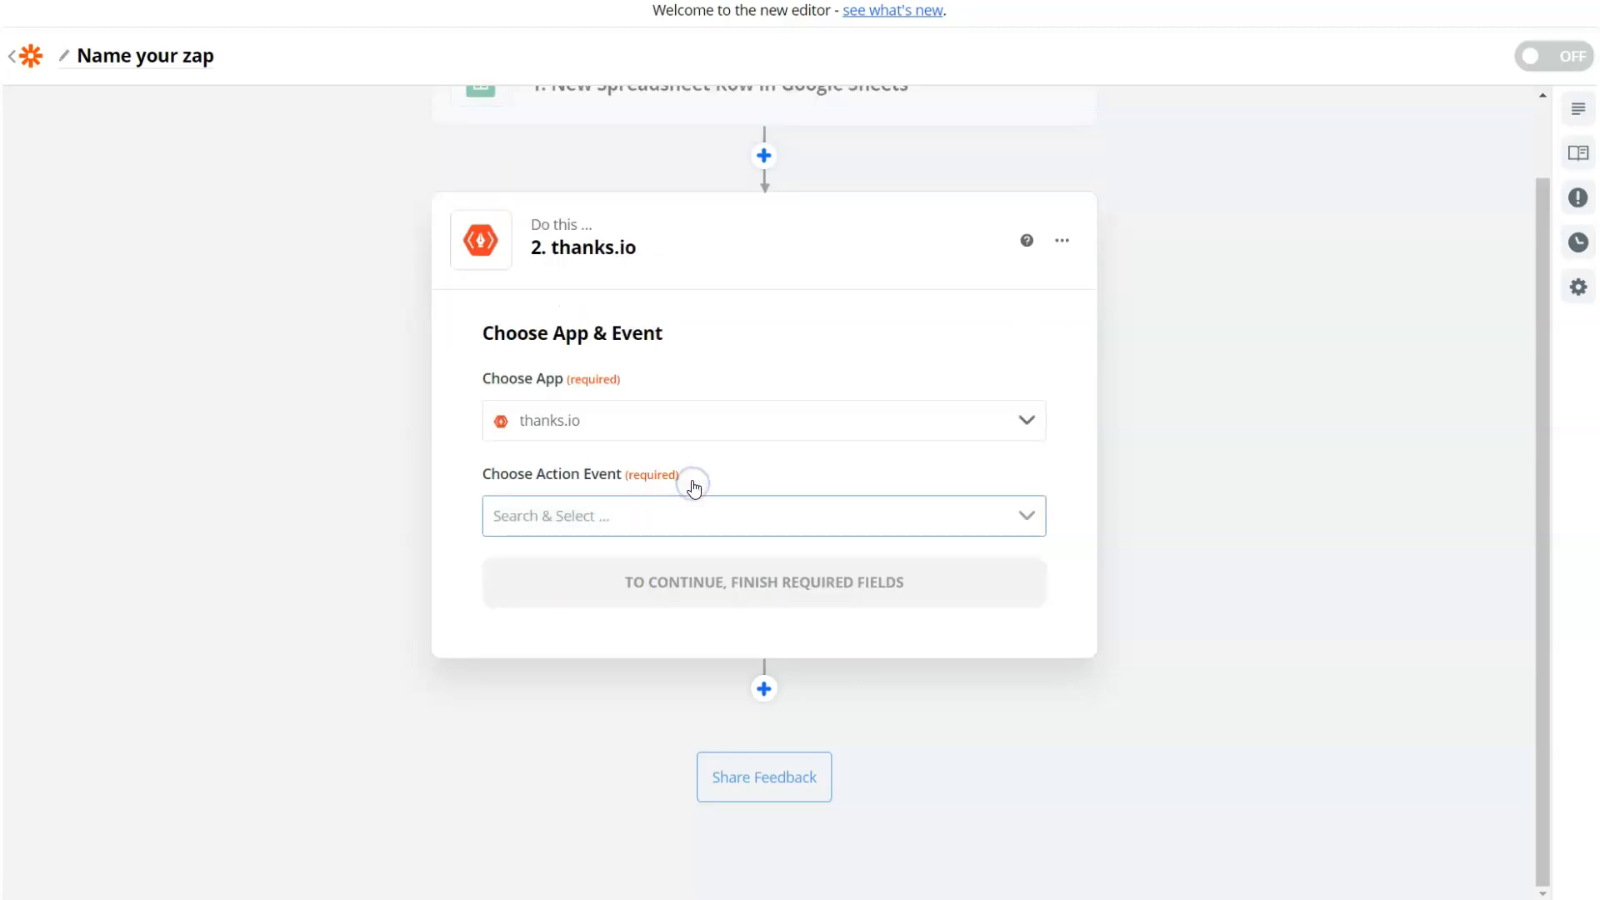
Step: Review the Send Postcard and Add Recipient action events offered for thanks.io
{"action": "left_click", "coordinate": [592, 515]}
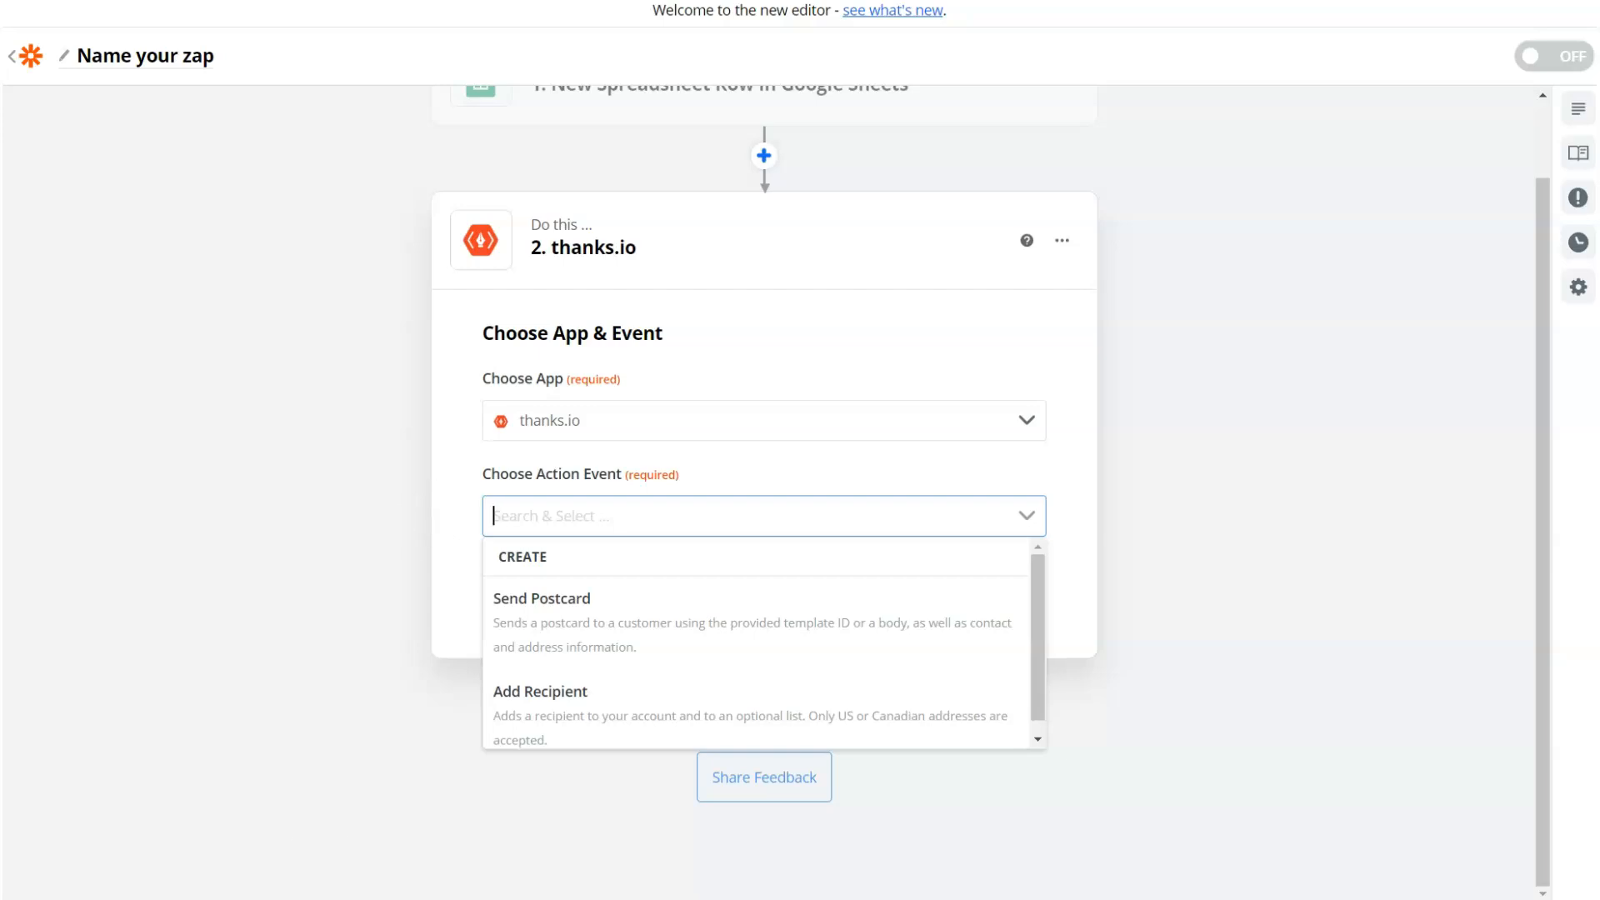
{"action": "mouse_move", "coordinate": [296, 614]}
{"action": "left_mouse_down"}
{"action": "mouse_move", "coordinate": [418, 611]}
{"action": "mouse_move", "coordinate": [458, 631]}
{"action": "mouse_move", "coordinate": [498, 609]}
{"action": "left_mouse_up"}
{"action": "left_click_drag", "start_coordinate": [275, 690], "coordinate": [460, 704]}
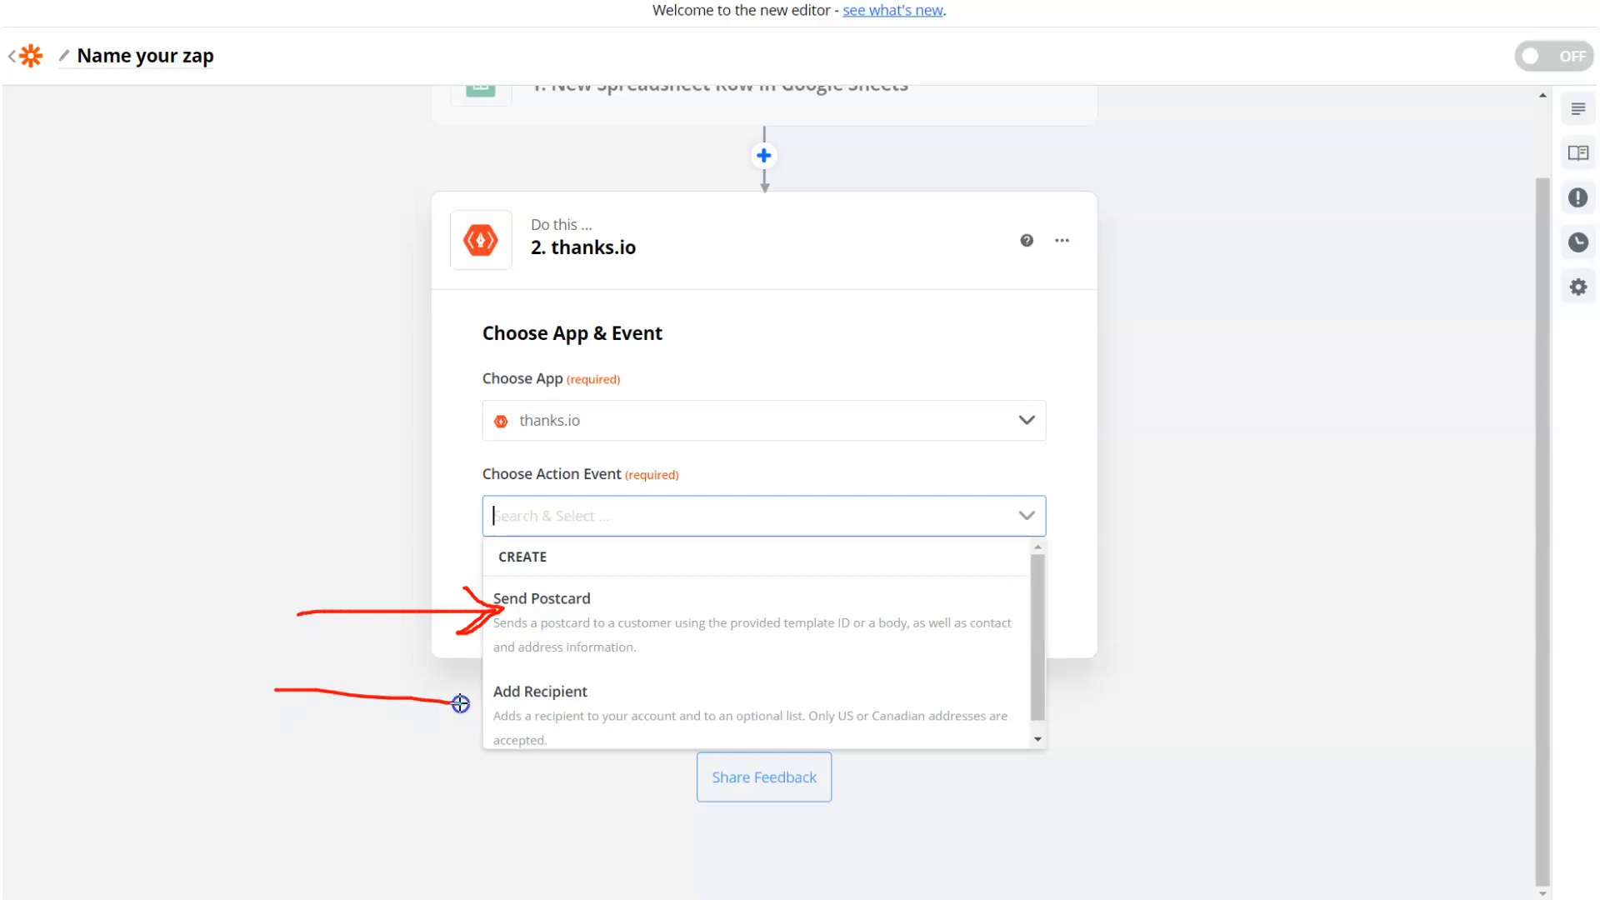
{"action": "mouse_move", "coordinate": [518, 661]}
{"action": "left_mouse_down"}
{"action": "mouse_move", "coordinate": [457, 665]}
{"action": "mouse_move", "coordinate": [636, 718]}
{"action": "mouse_move", "coordinate": [504, 657]}
{"action": "mouse_move", "coordinate": [604, 737]}
{"action": "mouse_move", "coordinate": [471, 638]}
{"action": "mouse_move", "coordinate": [583, 740]}
{"action": "mouse_move", "coordinate": [458, 667]}
{"action": "left_mouse_up"}
{"action": "mouse_move", "coordinate": [617, 717]}
{"action": "left_mouse_down"}
{"action": "mouse_move", "coordinate": [414, 681]}
{"action": "mouse_move", "coordinate": [600, 667]}
{"action": "left_mouse_up"}
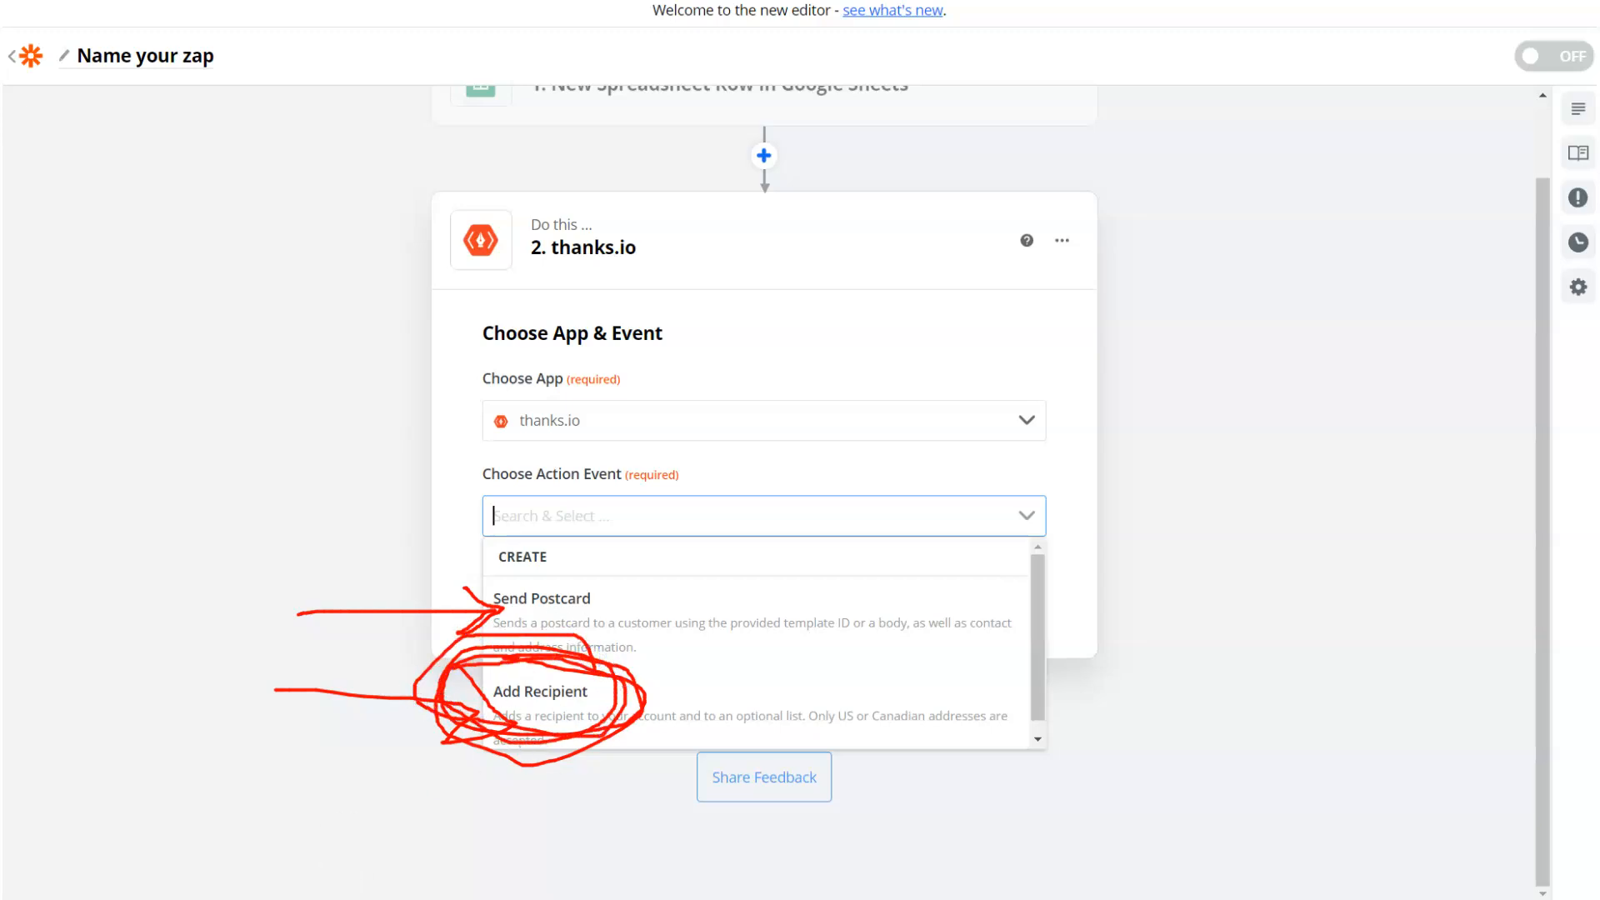
{"action": "key", "text": "Escape"}
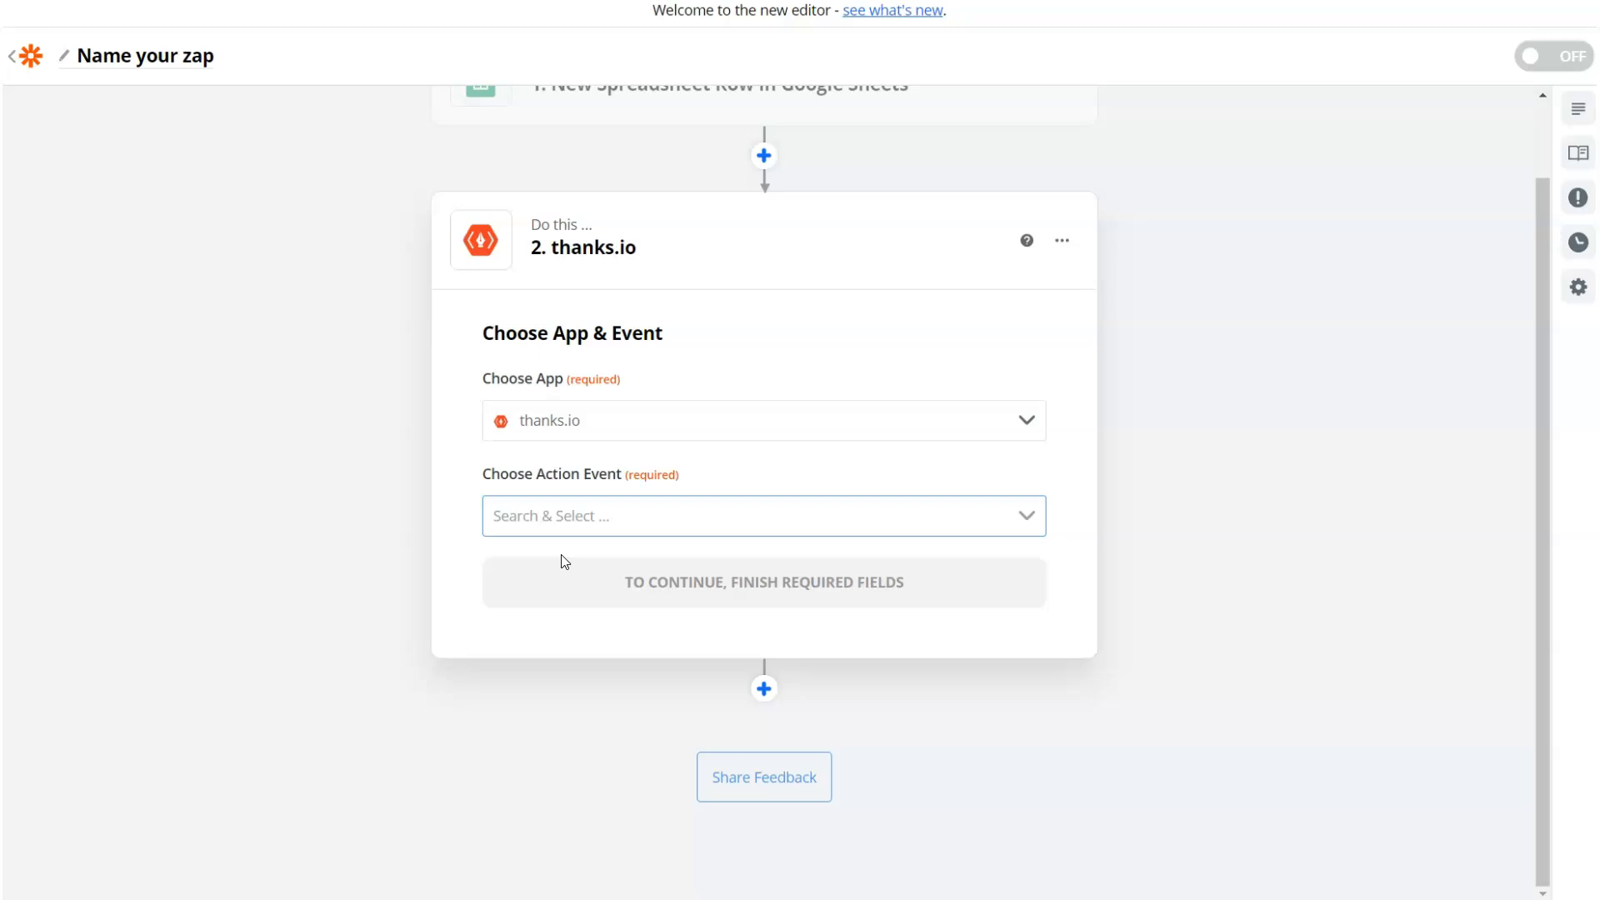
Step: Set the thanks.io action event to Add Recipient and continue to the account choice
{"action": "left_click", "coordinate": [560, 523]}
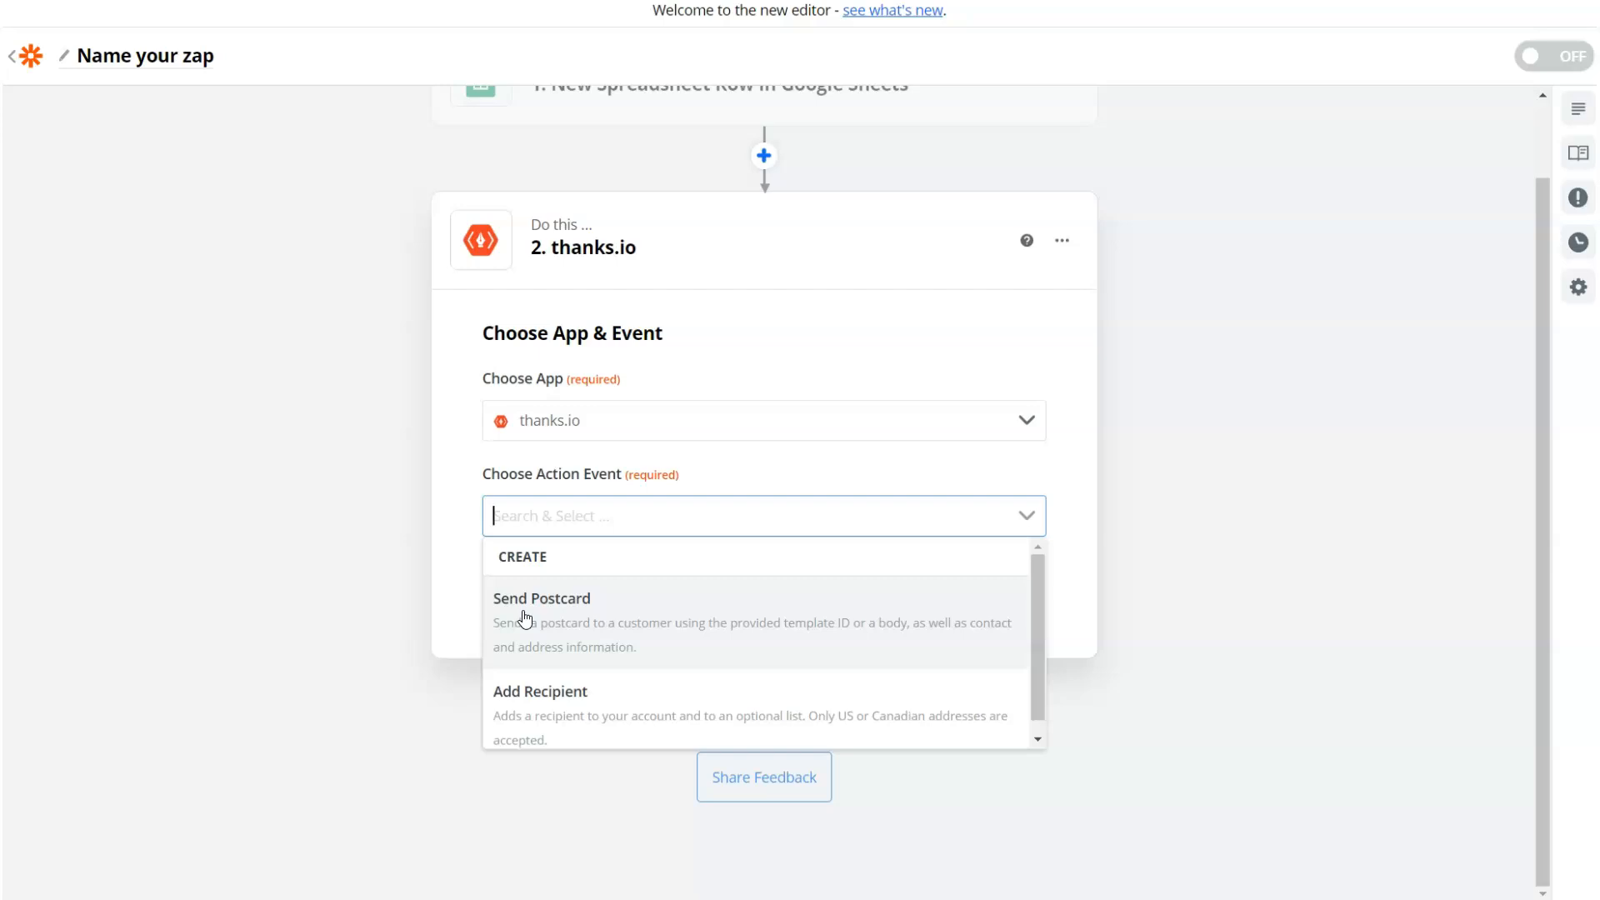
{"action": "left_click", "coordinate": [525, 705]}
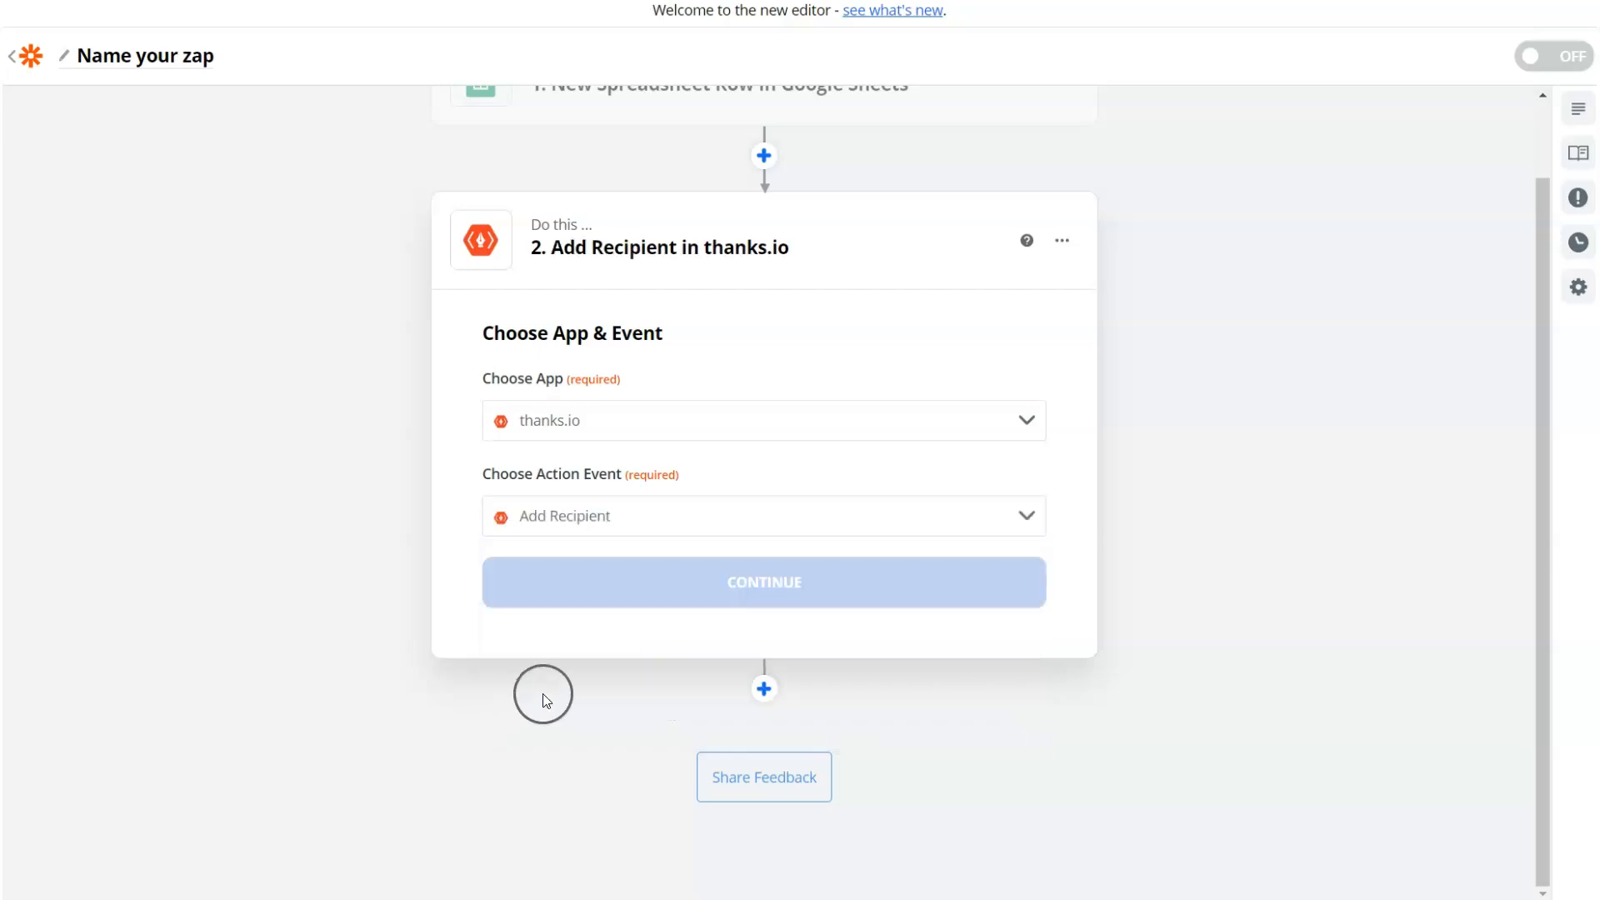
{"action": "left_click", "coordinate": [765, 586]}
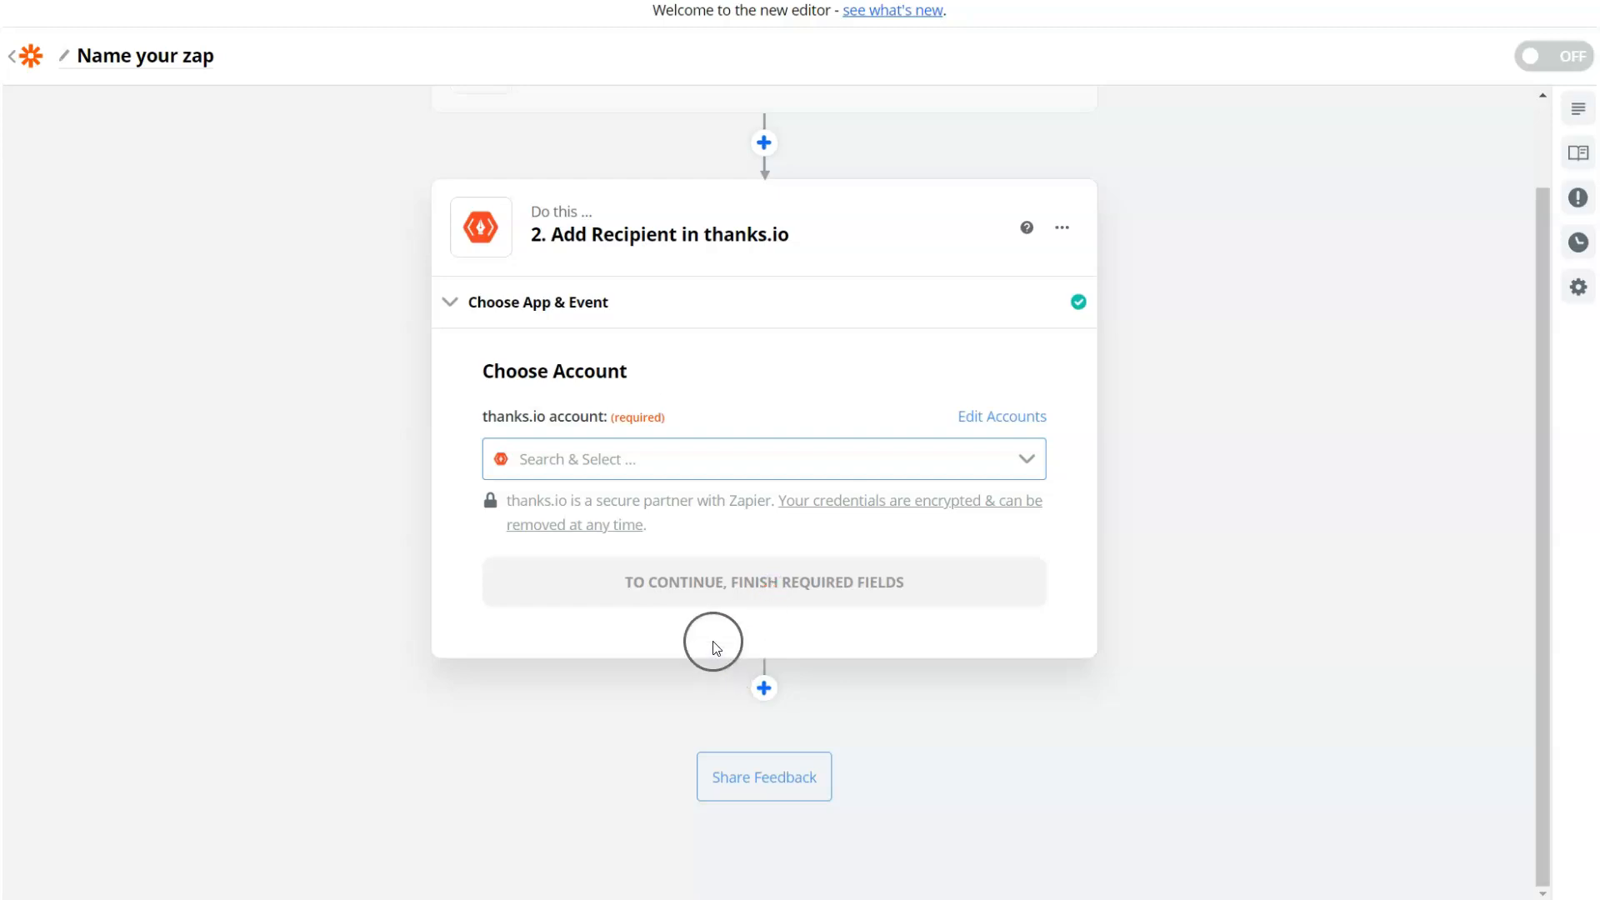
Step: Select the connected thanks.io account marked #3 for the action and continue to the recipient setup
{"action": "left_click", "coordinate": [546, 460]}
{"action": "left_click", "coordinate": [563, 507]}
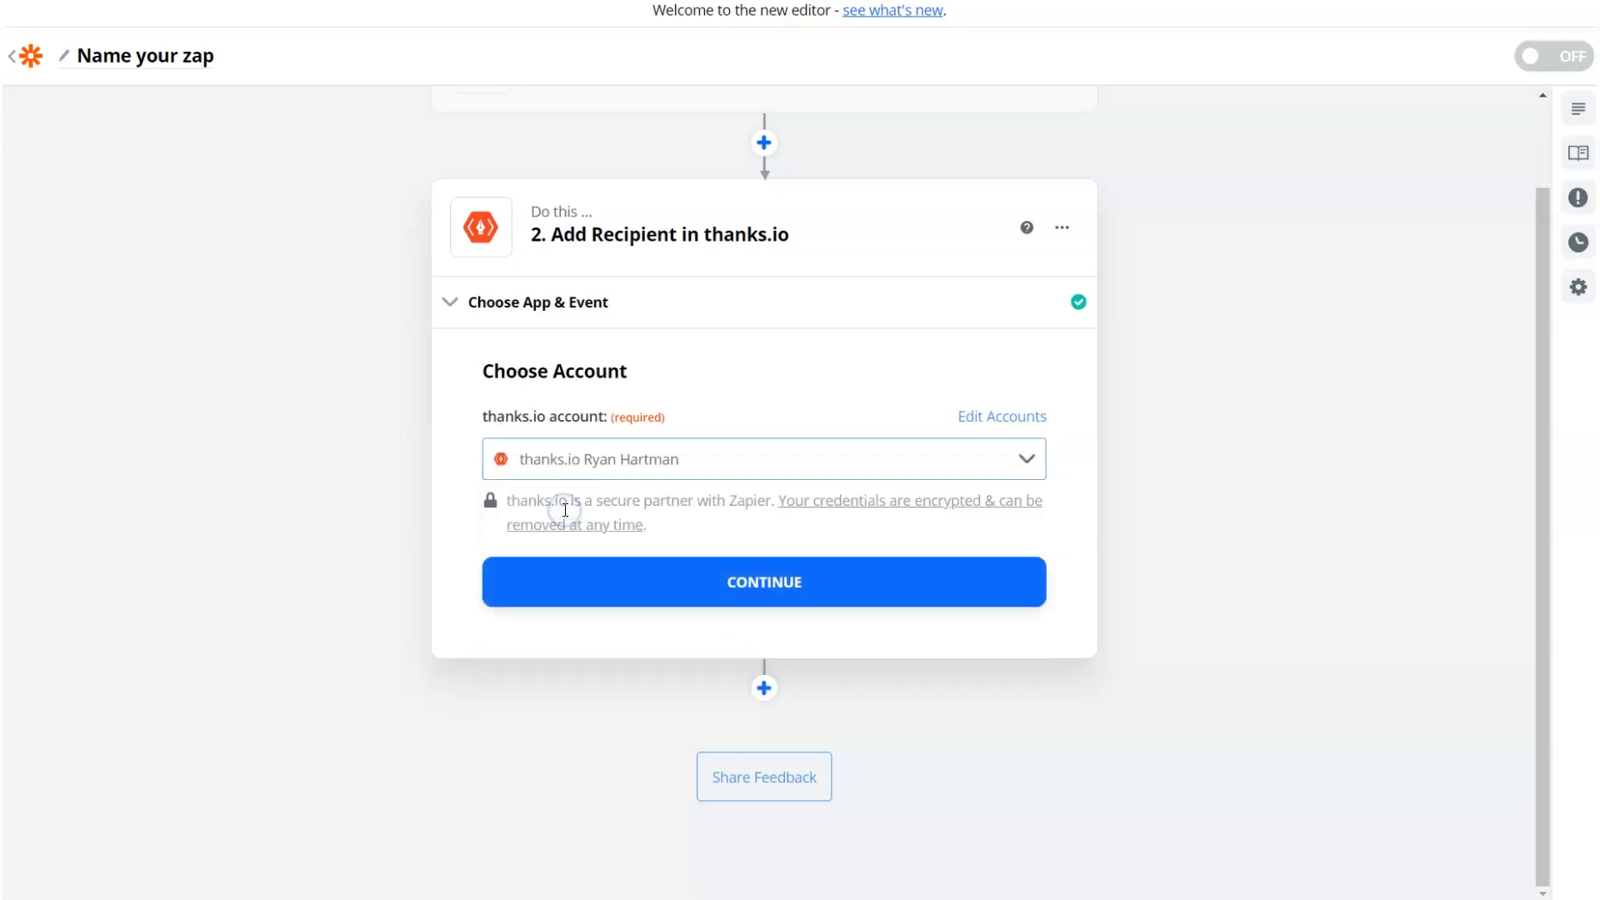
{"action": "left_click", "coordinate": [575, 500]}
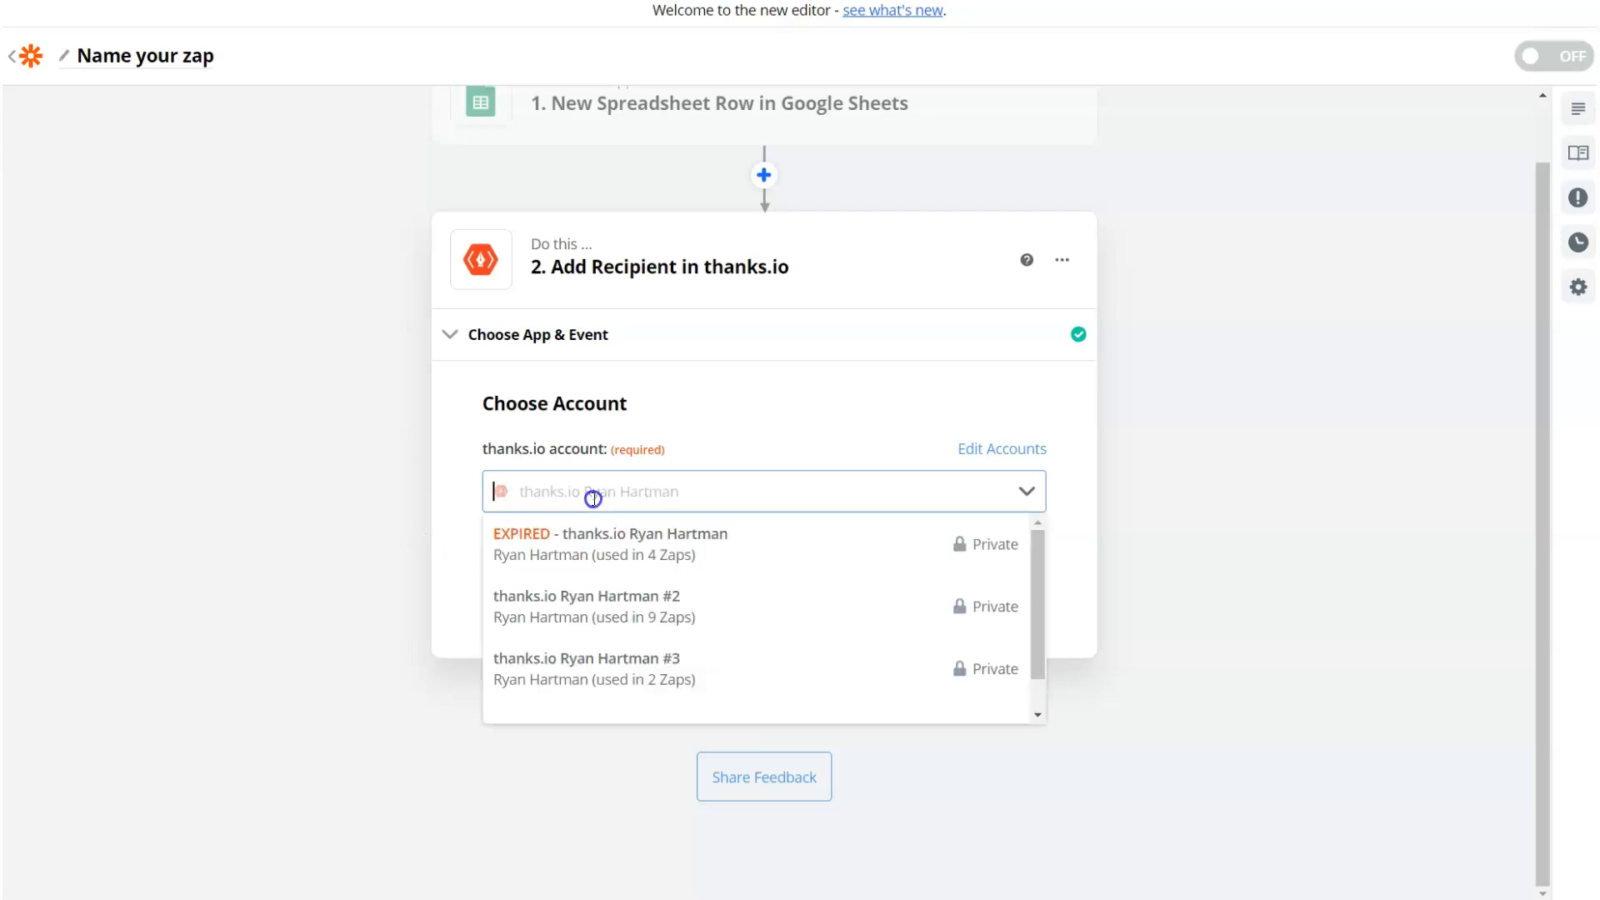
{"action": "left_click", "coordinate": [602, 666]}
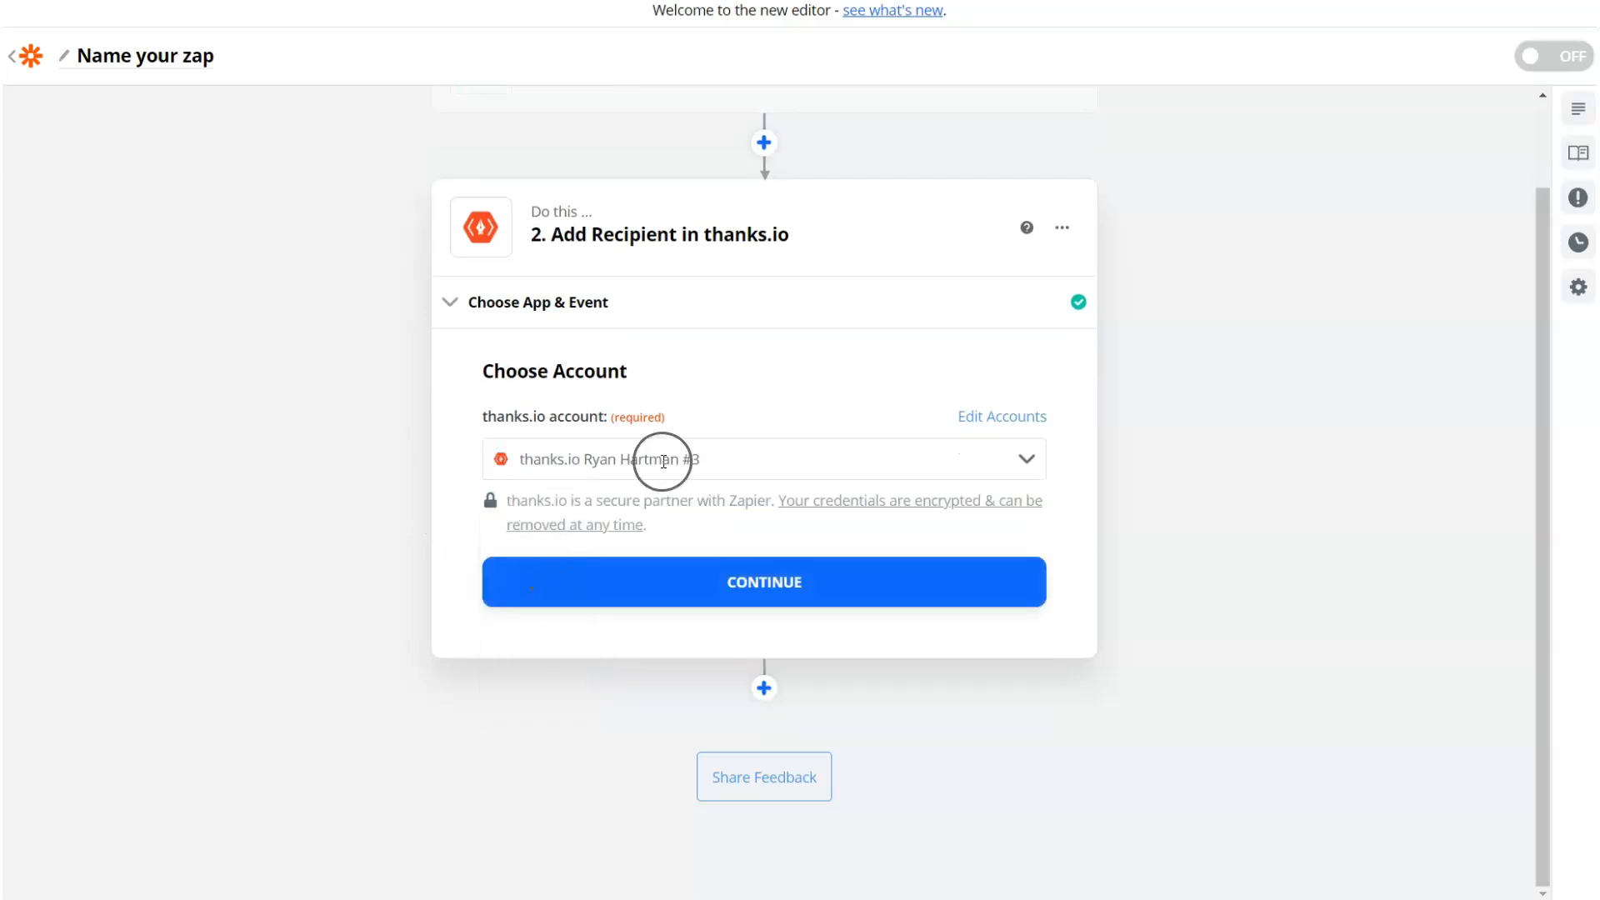
{"action": "left_click", "coordinate": [692, 582]}
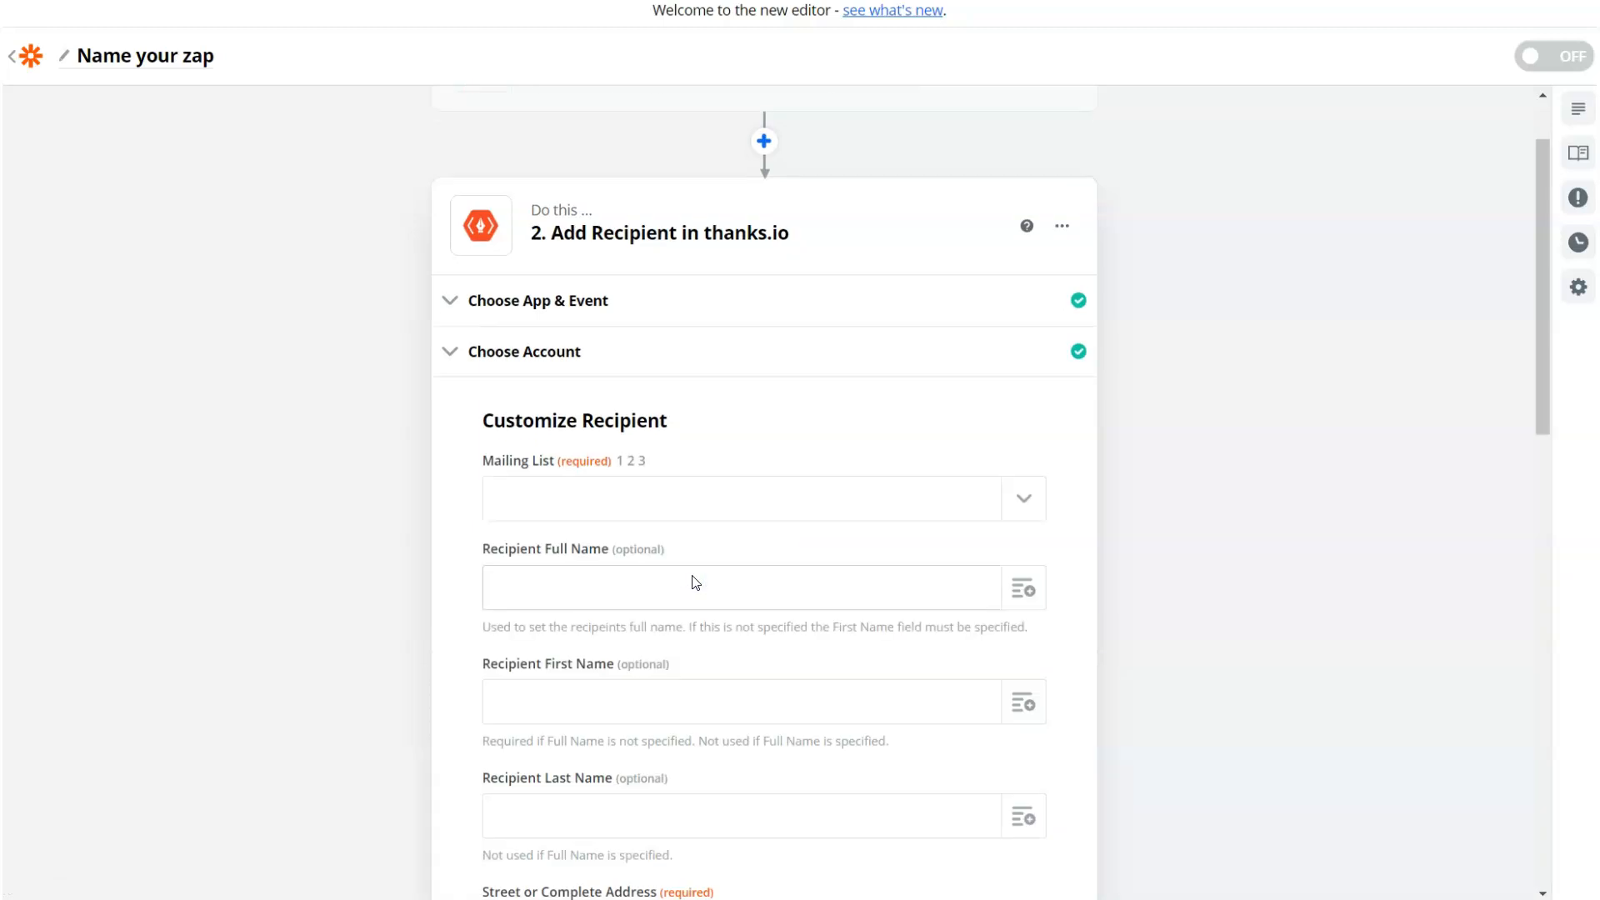
Step: Set the recipient's required mailing list to rekekek
{"action": "scroll", "coordinate": [696, 581], "scroll_direction": "down", "scroll_amount": 3}
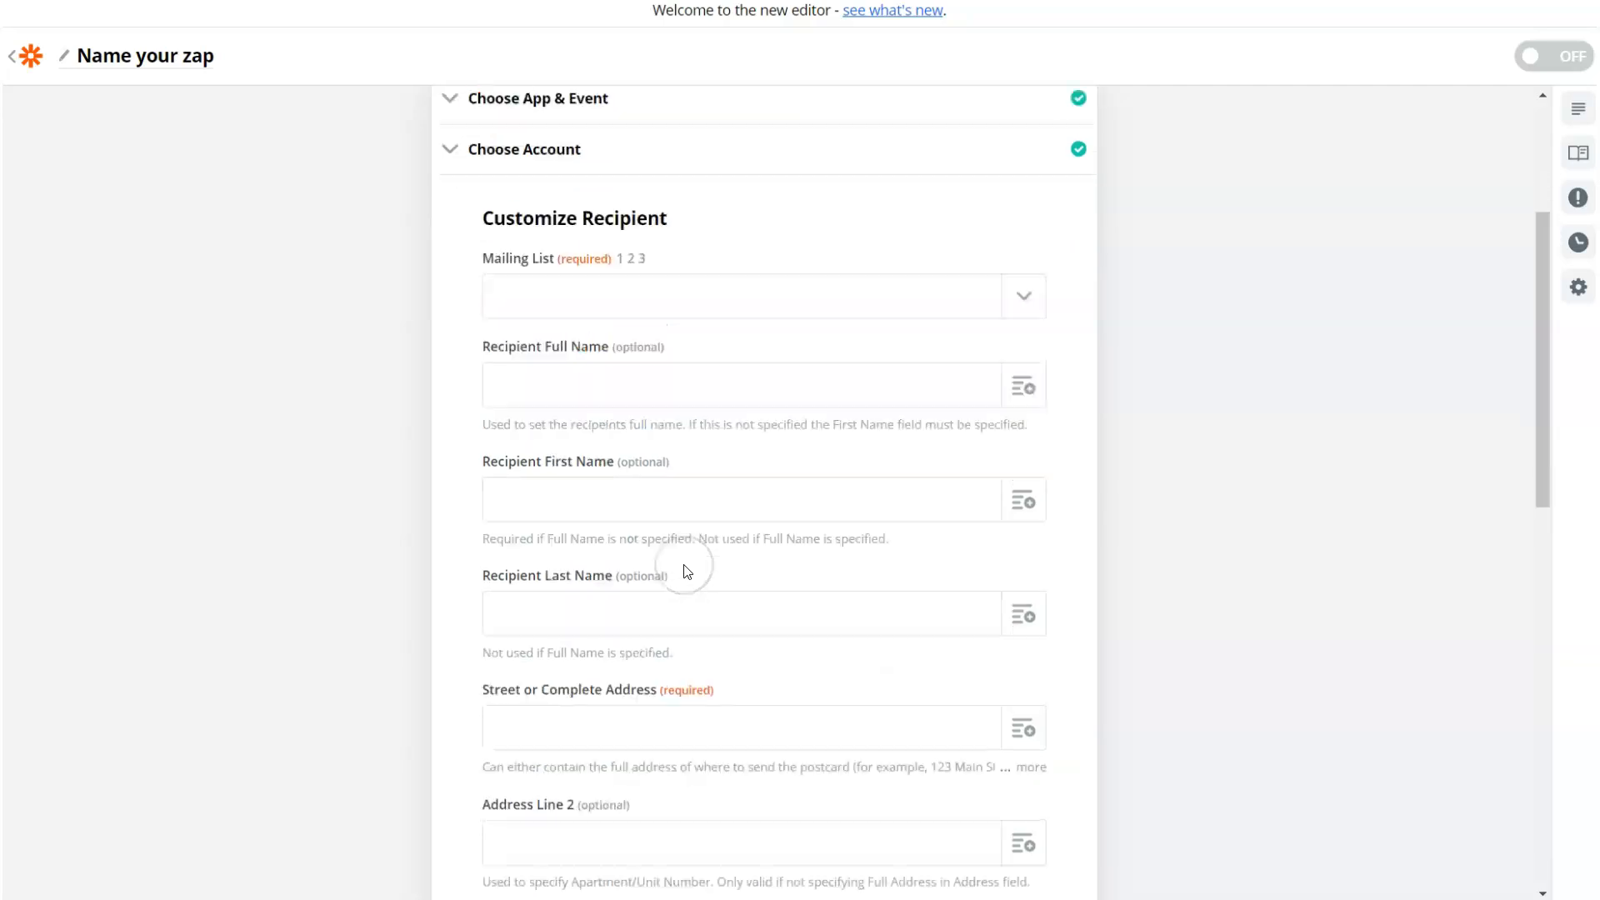
{"action": "scroll", "coordinate": [637, 368], "scroll_direction": "up", "scroll_amount": 2}
{"action": "left_click", "coordinate": [893, 400]}
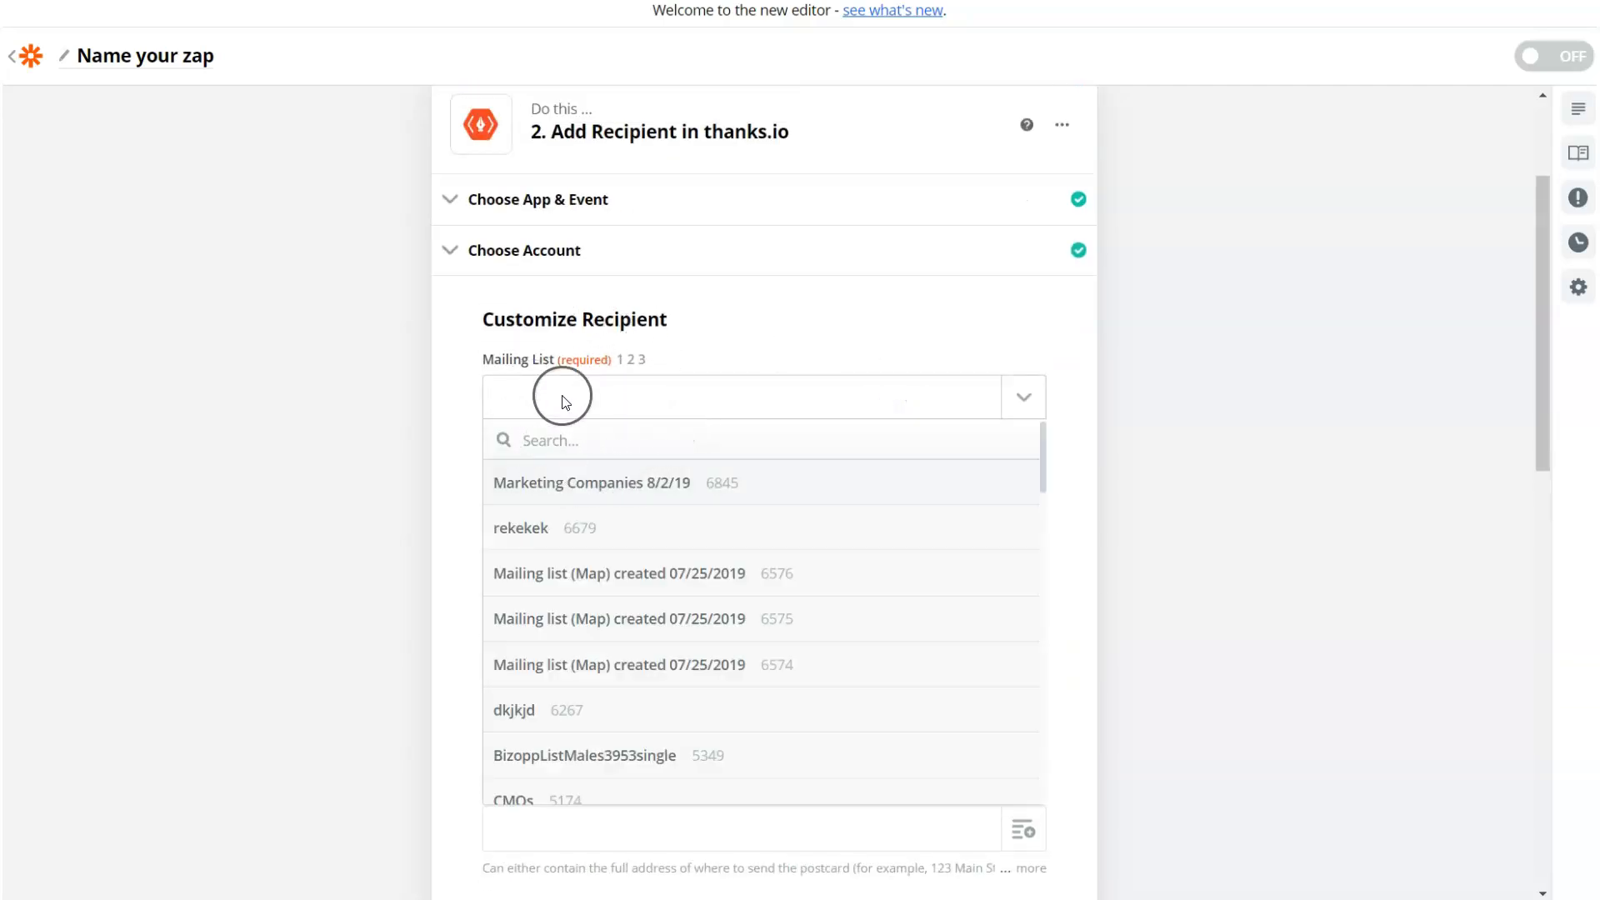
{"action": "scroll", "coordinate": [578, 500], "scroll_direction": "down", "scroll_amount": 1}
{"action": "scroll", "coordinate": [561, 491], "scroll_direction": "up", "scroll_amount": 1}
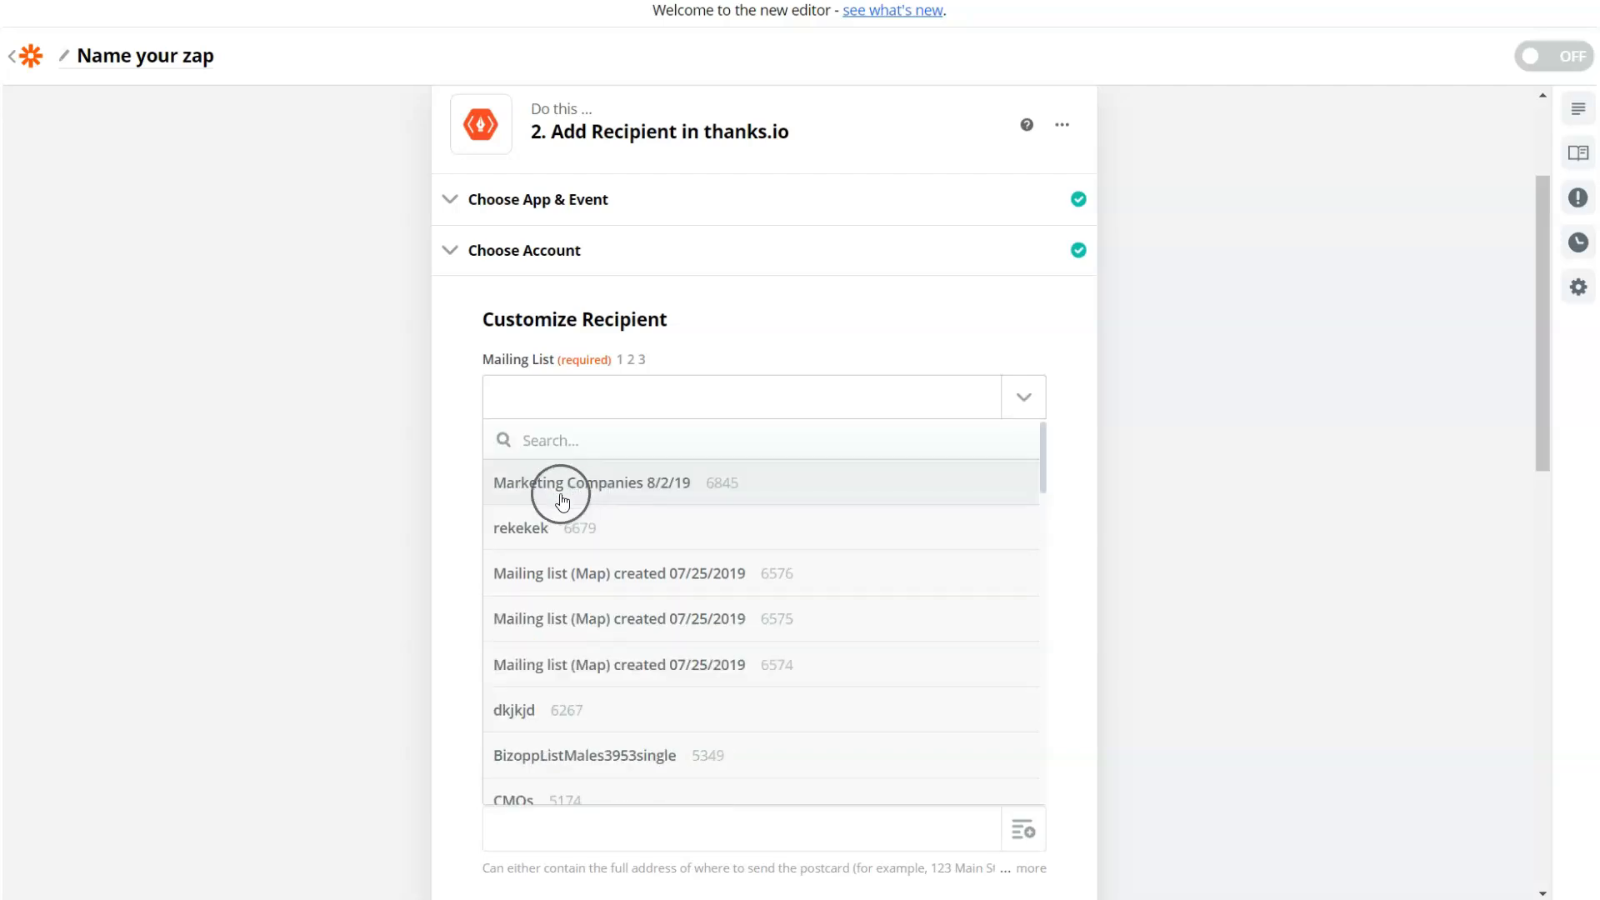
{"action": "left_click", "coordinate": [538, 527]}
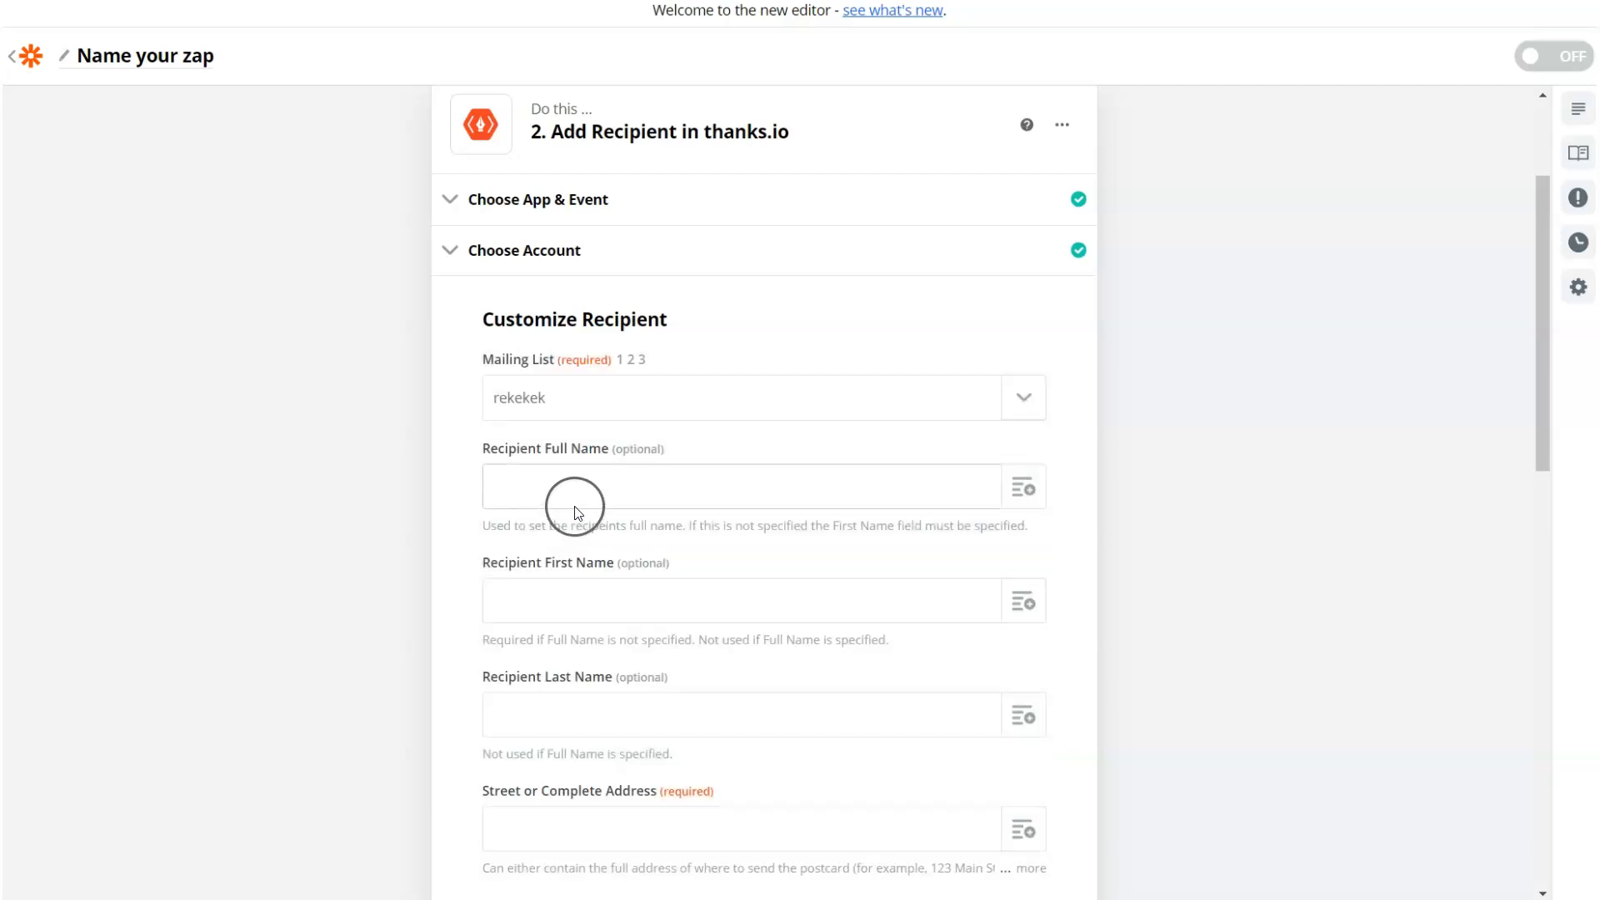
Step: Map the Recipient First Name field to the Name column of the new spreadsheet row
{"action": "scroll", "coordinate": [584, 525], "scroll_direction": "down", "scroll_amount": 2}
{"action": "scroll", "coordinate": [520, 583], "scroll_direction": "up", "scroll_amount": 2}
{"action": "scroll", "coordinate": [538, 483], "scroll_direction": "down", "scroll_amount": 2}
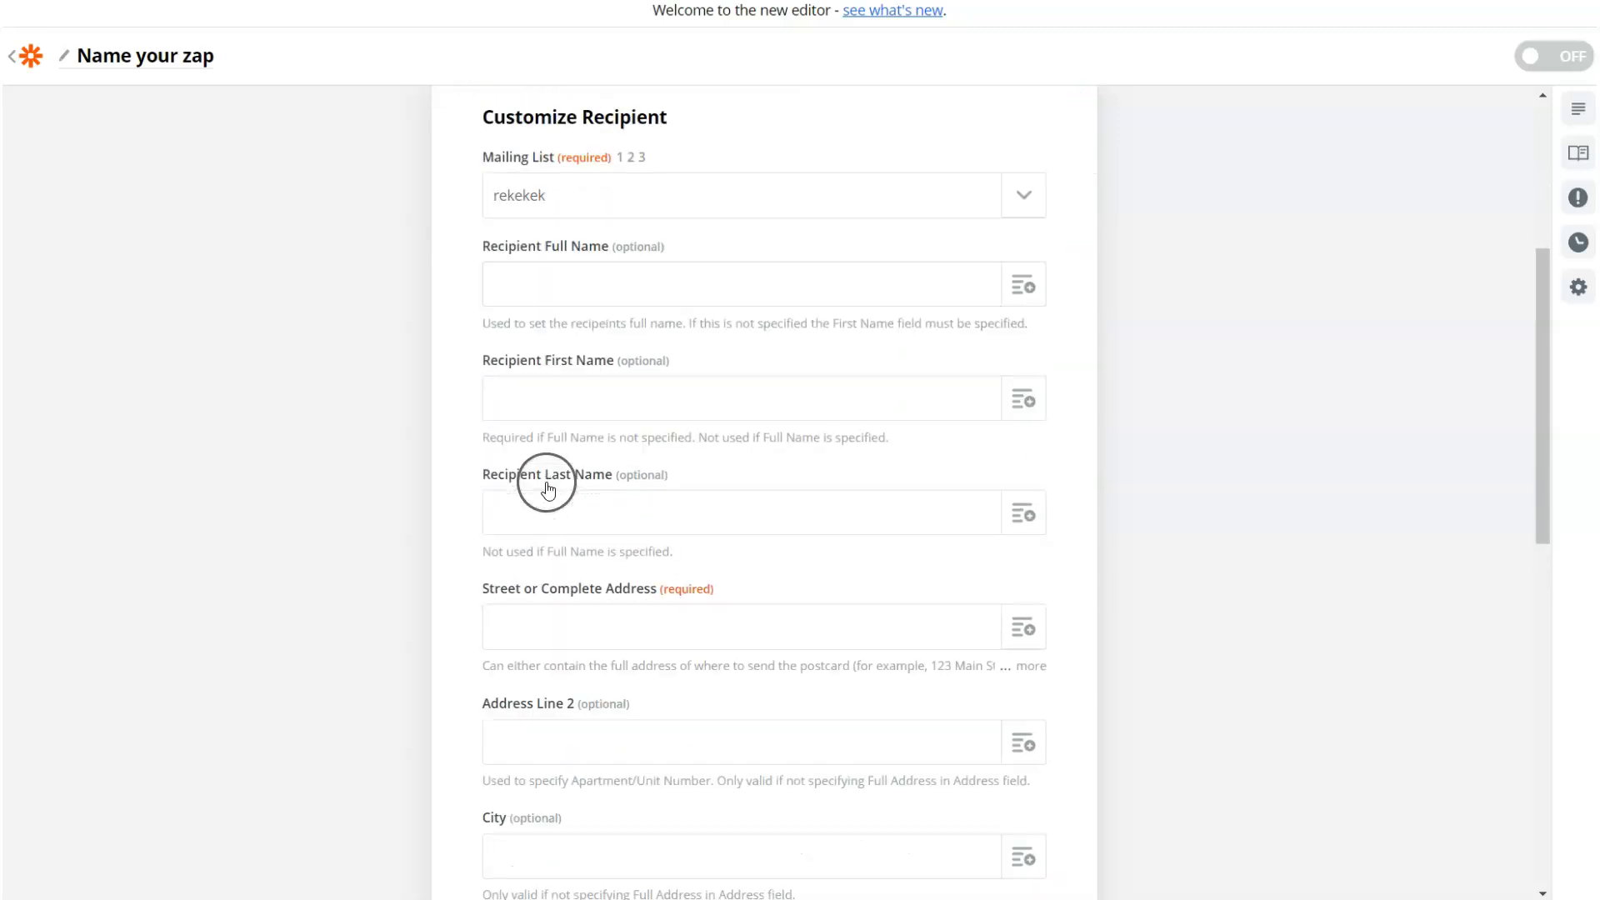
{"action": "left_click", "coordinate": [1020, 403]}
{"action": "scroll", "coordinate": [521, 659], "scroll_direction": "down", "scroll_amount": 1}
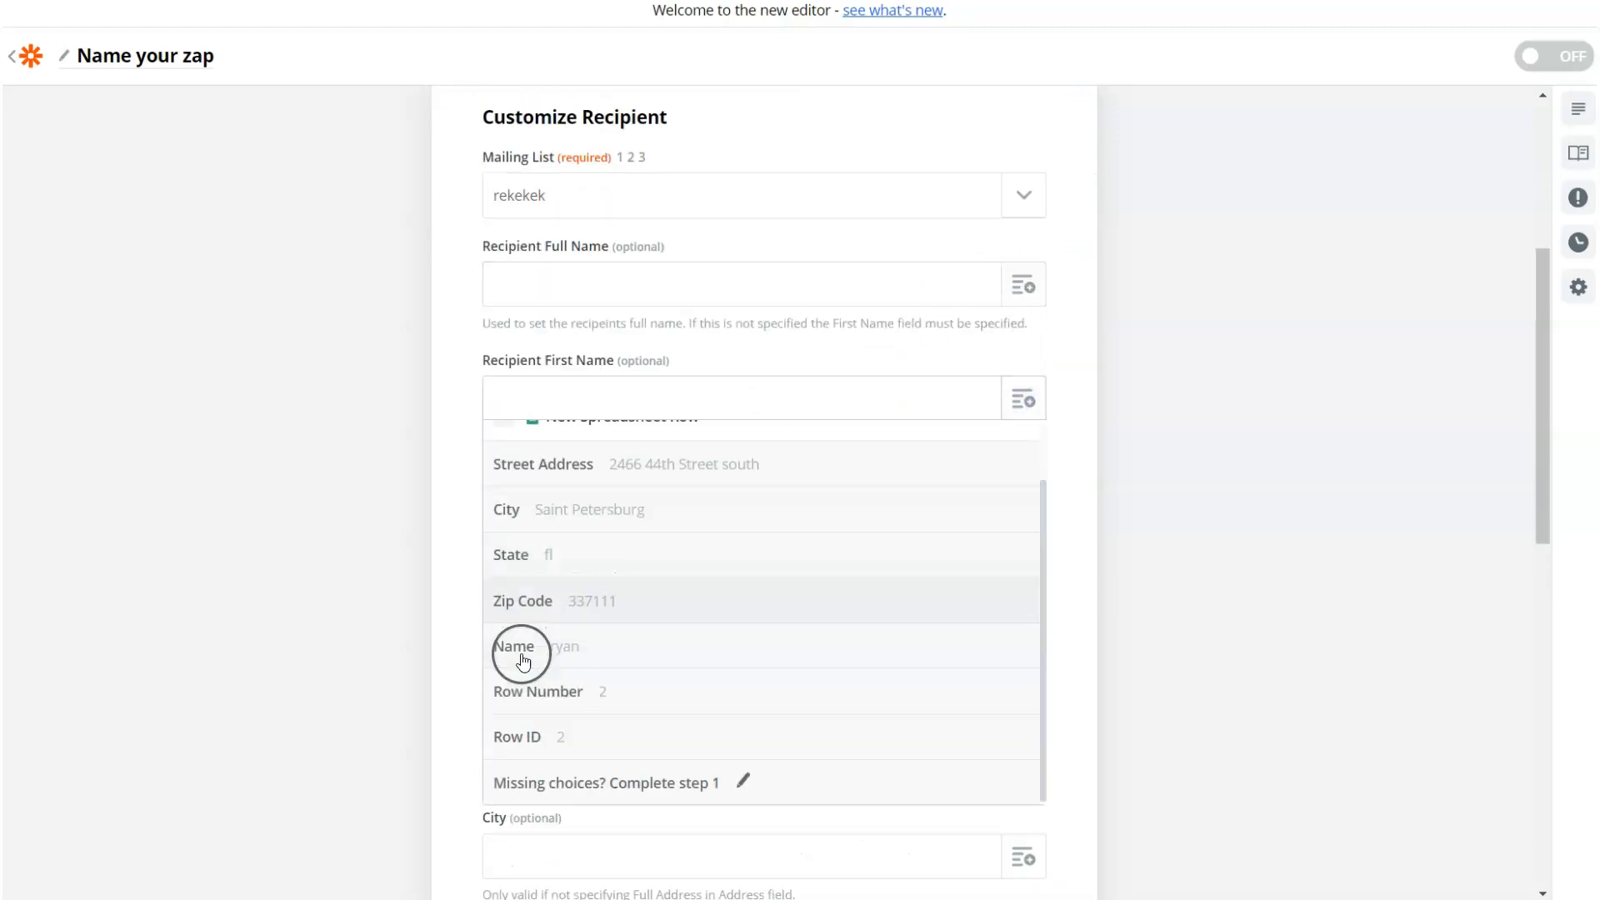
{"action": "left_click", "coordinate": [522, 658]}
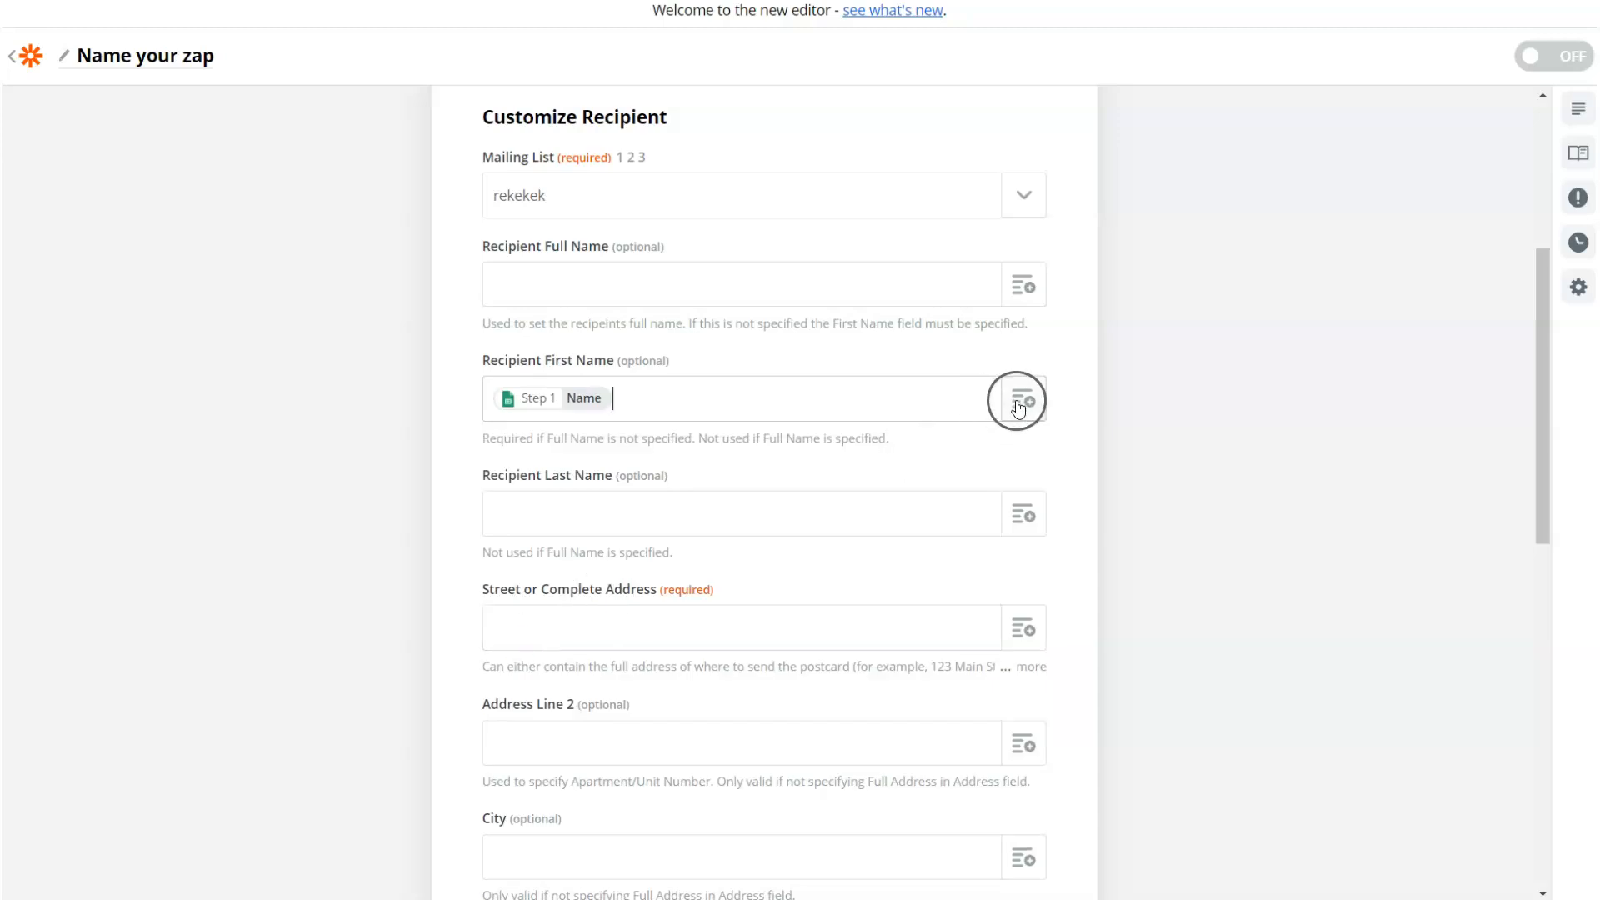
Step: Map Street or Complete Address to the sheet's Street Address column and City to its City column
{"action": "scroll", "coordinate": [1013, 450], "scroll_direction": "down", "scroll_amount": 1}
{"action": "left_click", "coordinate": [1024, 533]}
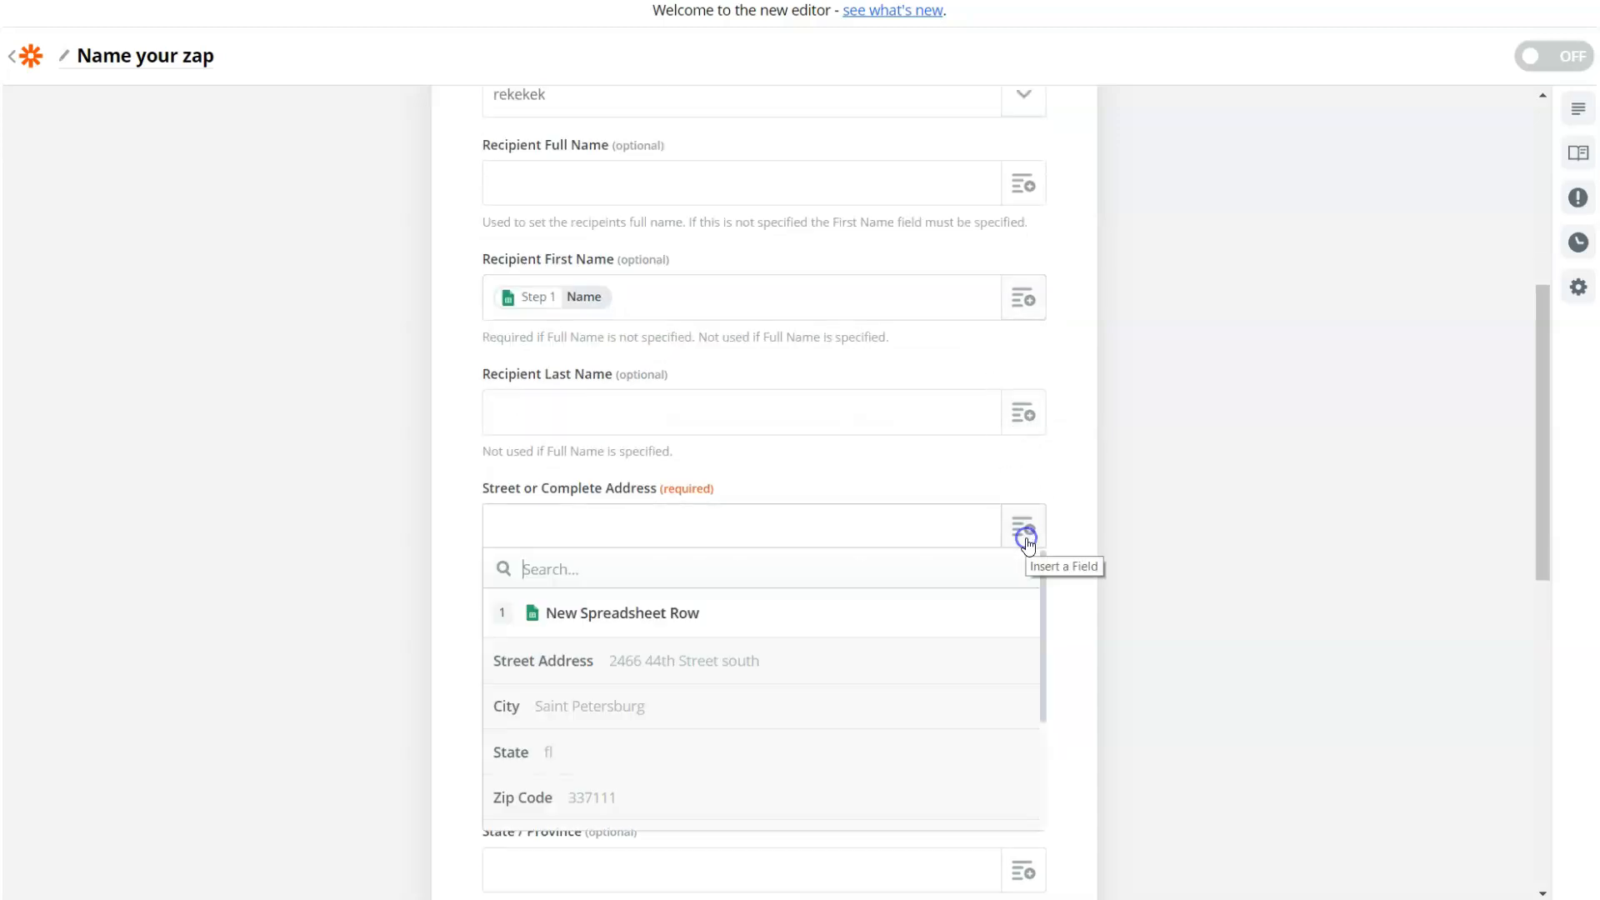
{"action": "left_click", "coordinate": [621, 661]}
{"action": "scroll", "coordinate": [689, 590], "scroll_direction": "down", "scroll_amount": 3}
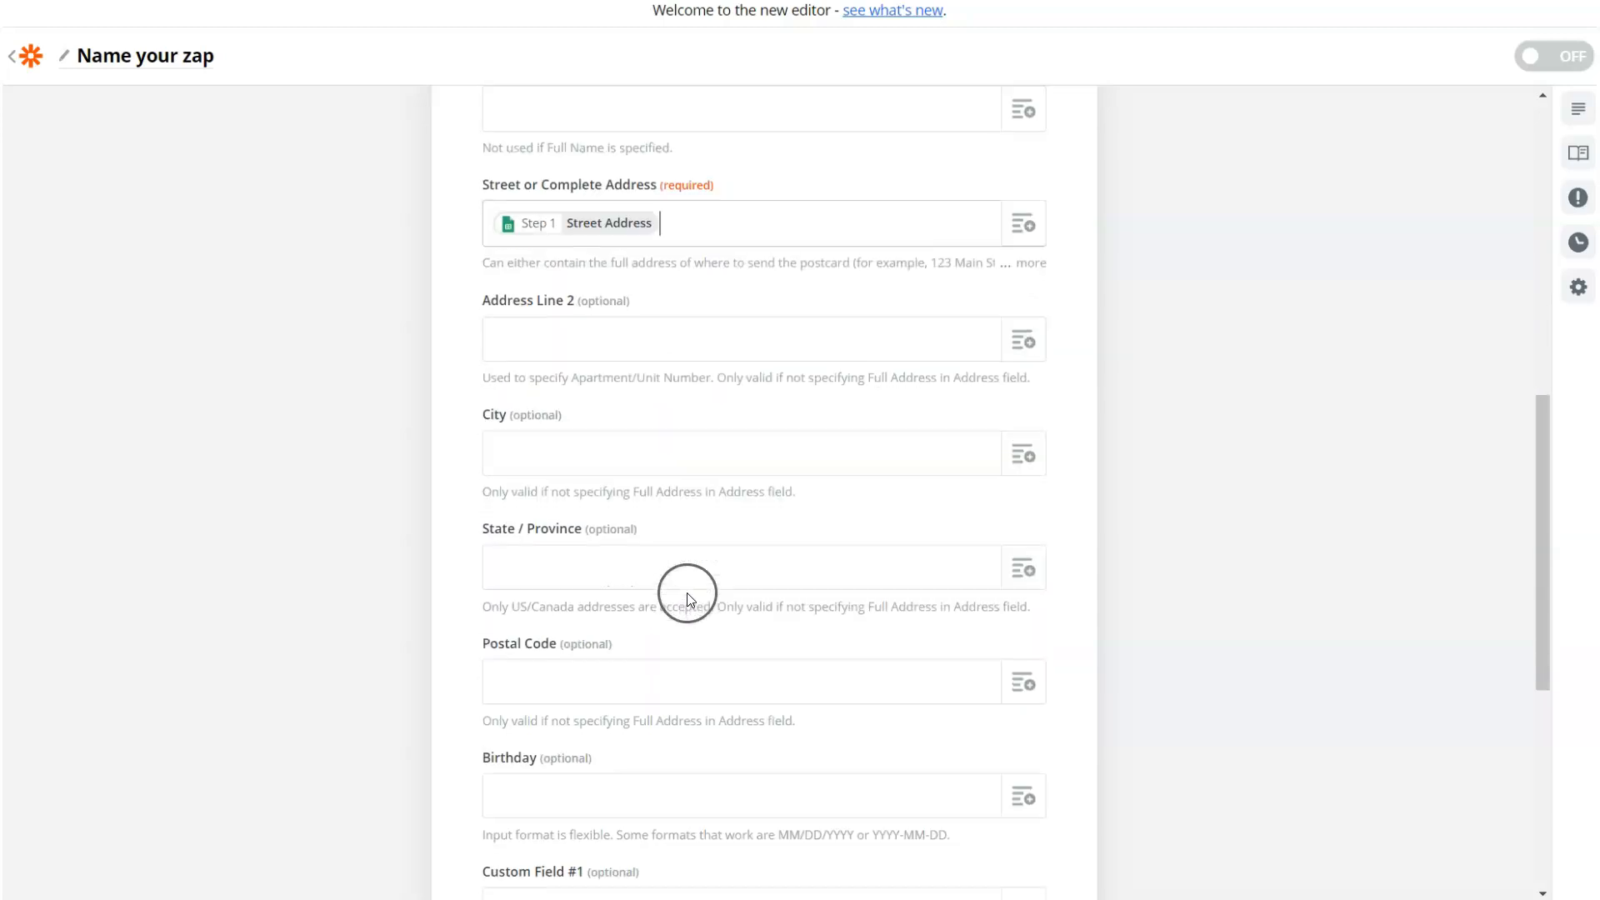
{"action": "left_click", "coordinate": [1021, 457]}
{"action": "left_click", "coordinate": [568, 626]}
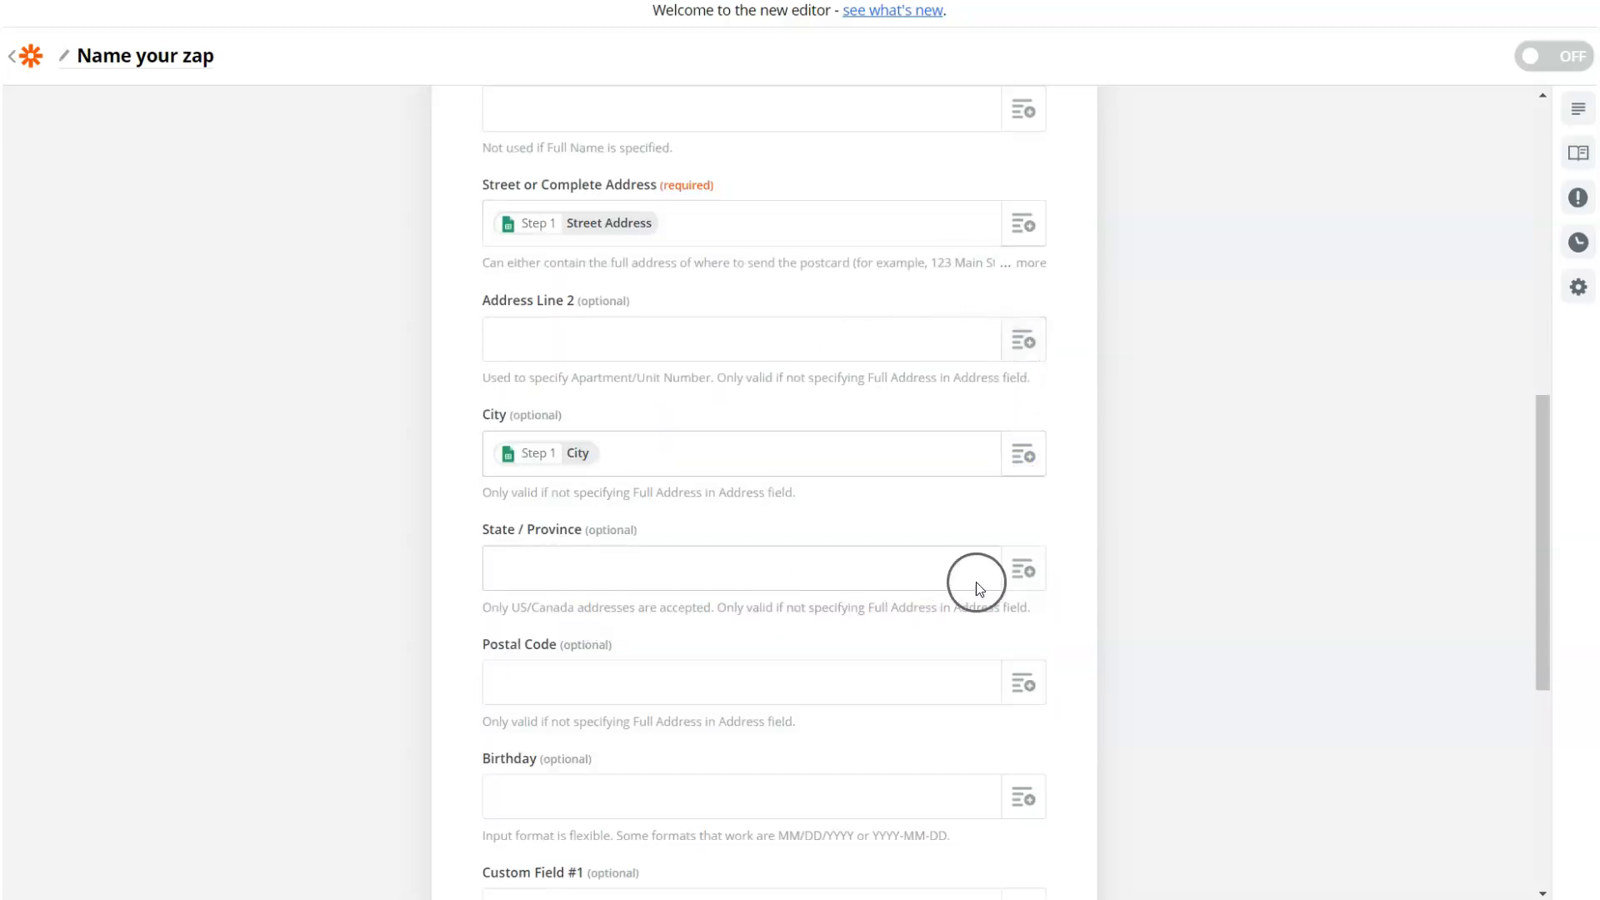
Step: Map State / Province to the sheet's State column and Postal Code to its Zip Code column
{"action": "left_click", "coordinate": [1009, 575]}
{"action": "left_click", "coordinate": [525, 792]}
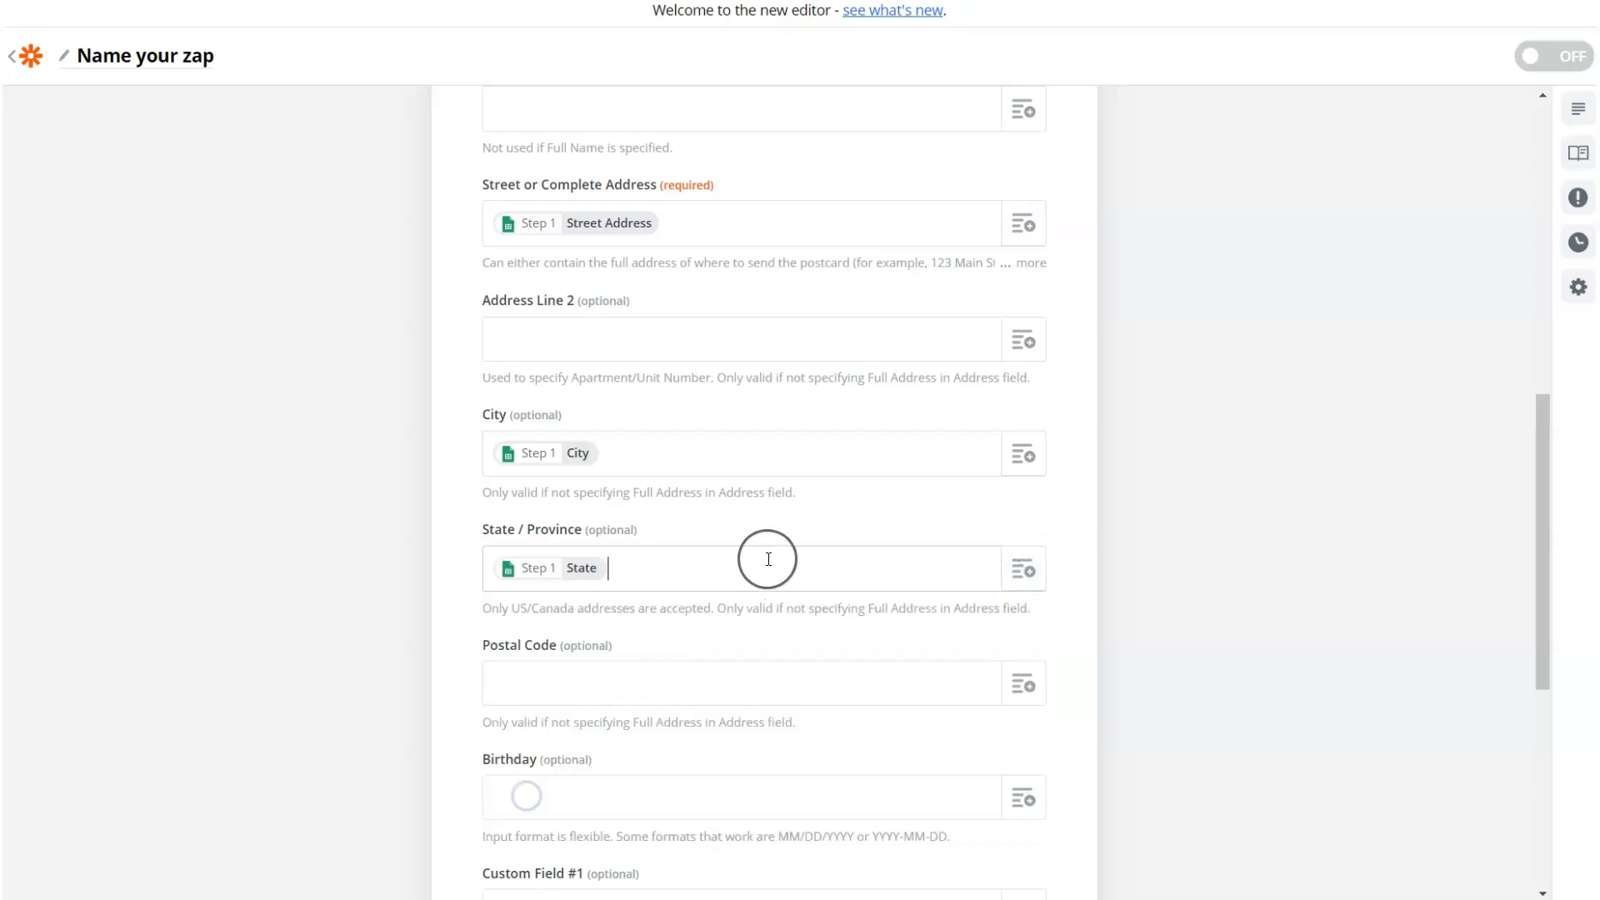
{"action": "scroll", "coordinate": [959, 528], "scroll_direction": "down", "scroll_amount": 2}
{"action": "left_click", "coordinate": [1023, 480]}
{"action": "scroll", "coordinate": [552, 750], "scroll_direction": "down", "scroll_amount": 2}
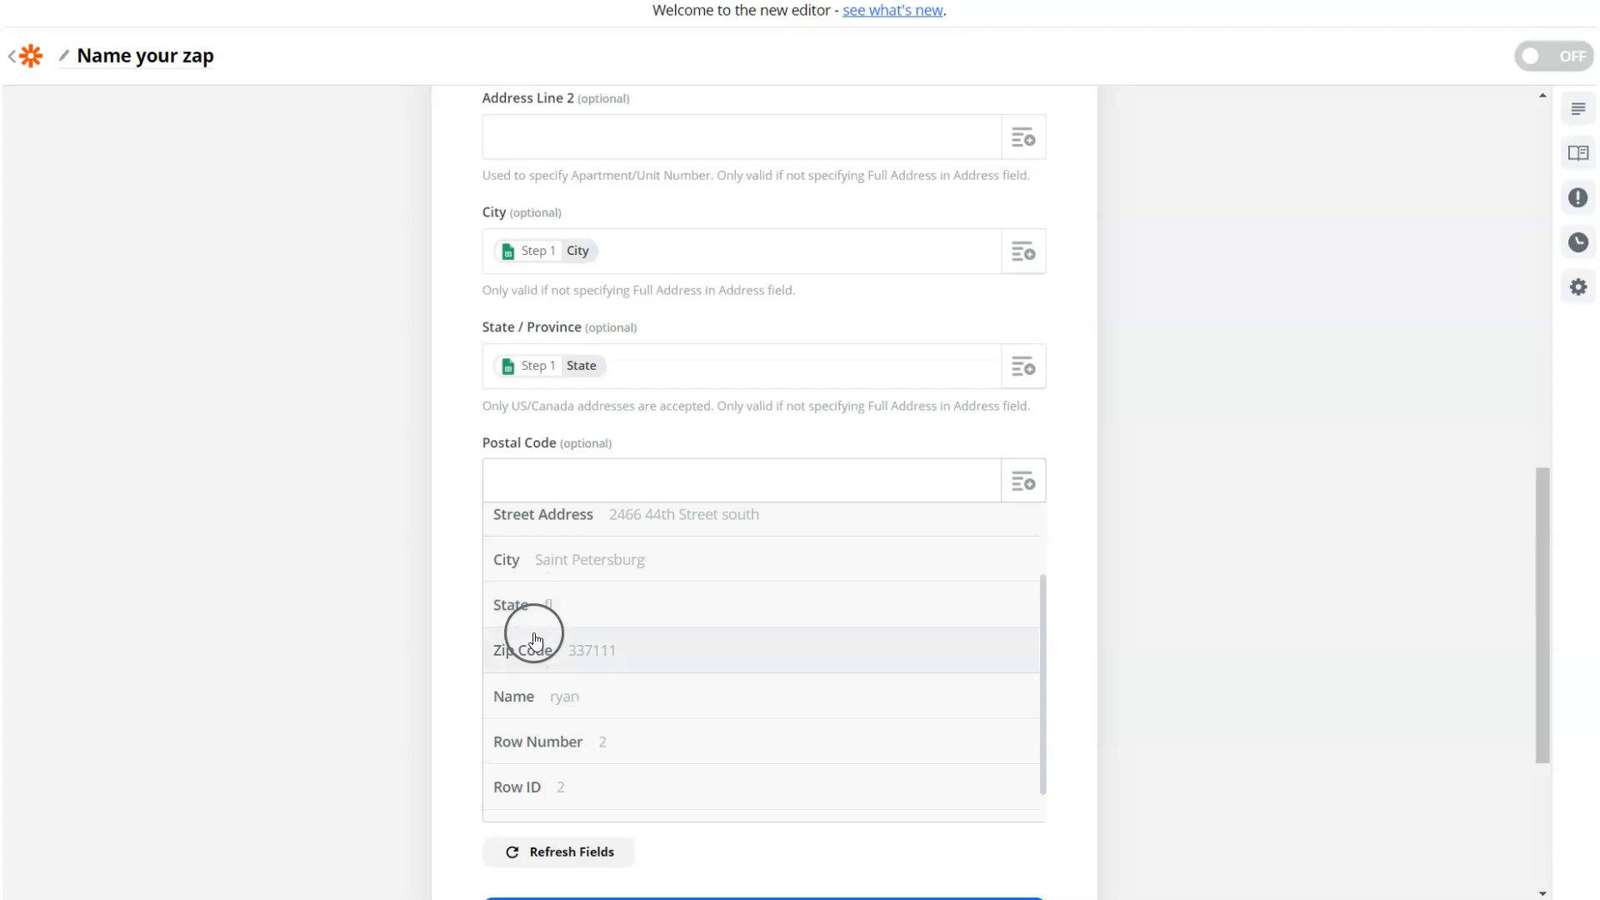
{"action": "scroll", "coordinate": [540, 642], "scroll_direction": "up", "scroll_amount": 2}
{"action": "left_click", "coordinate": [546, 746]}
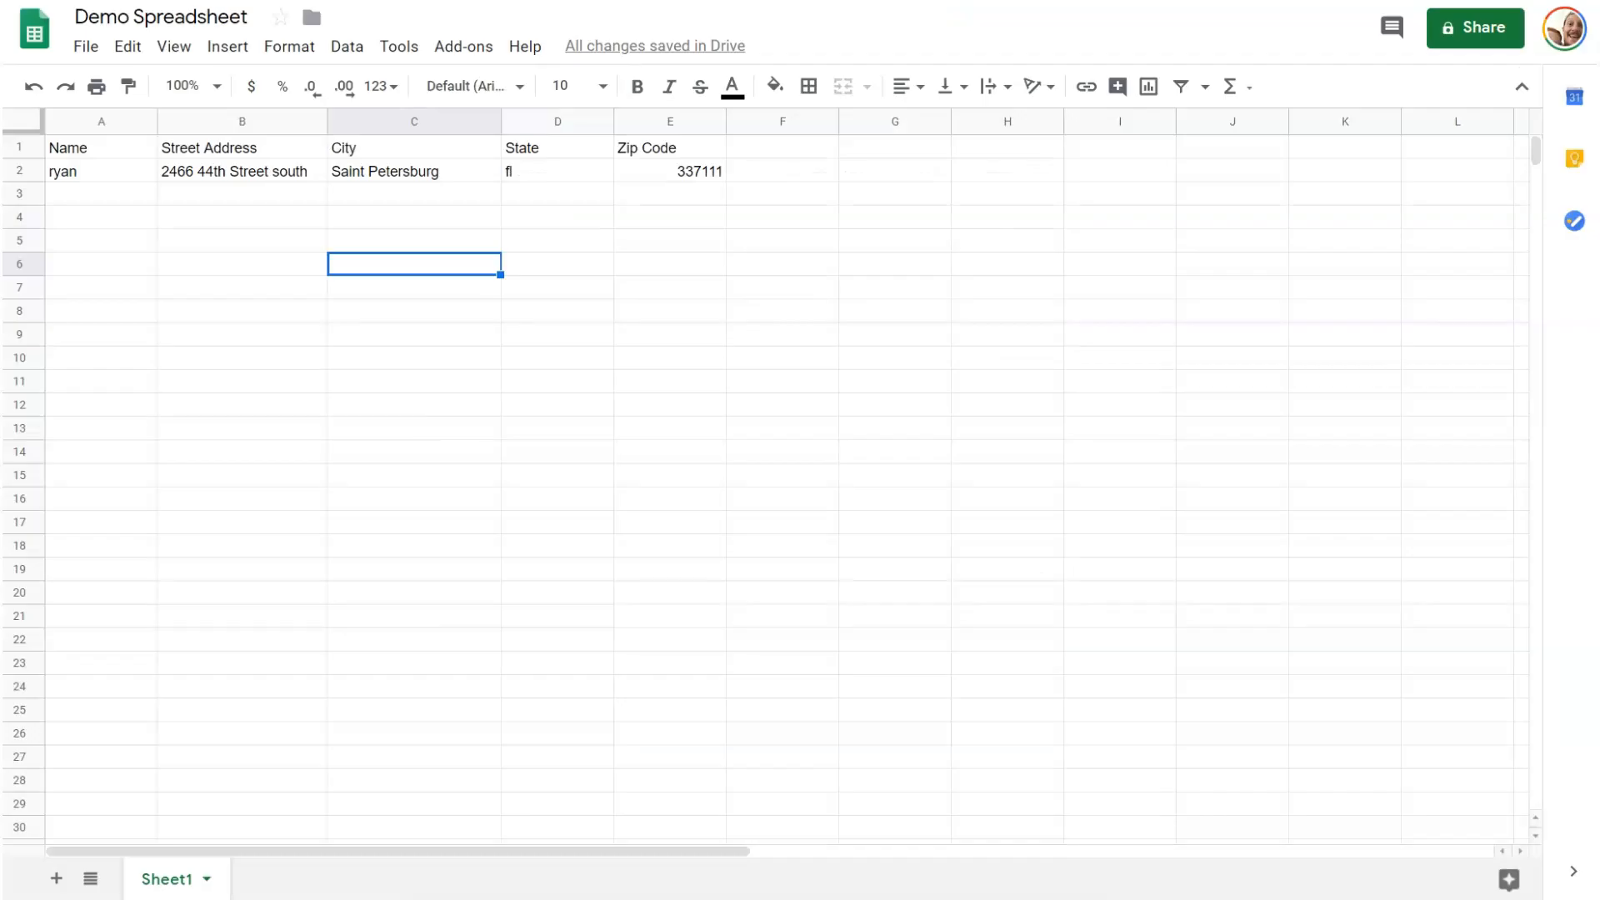
Step: Switch to the Demo Spreadsheet and check the free header cells F1 and G1 beside Zip Code
{"action": "double_click", "coordinate": [760, 149]}
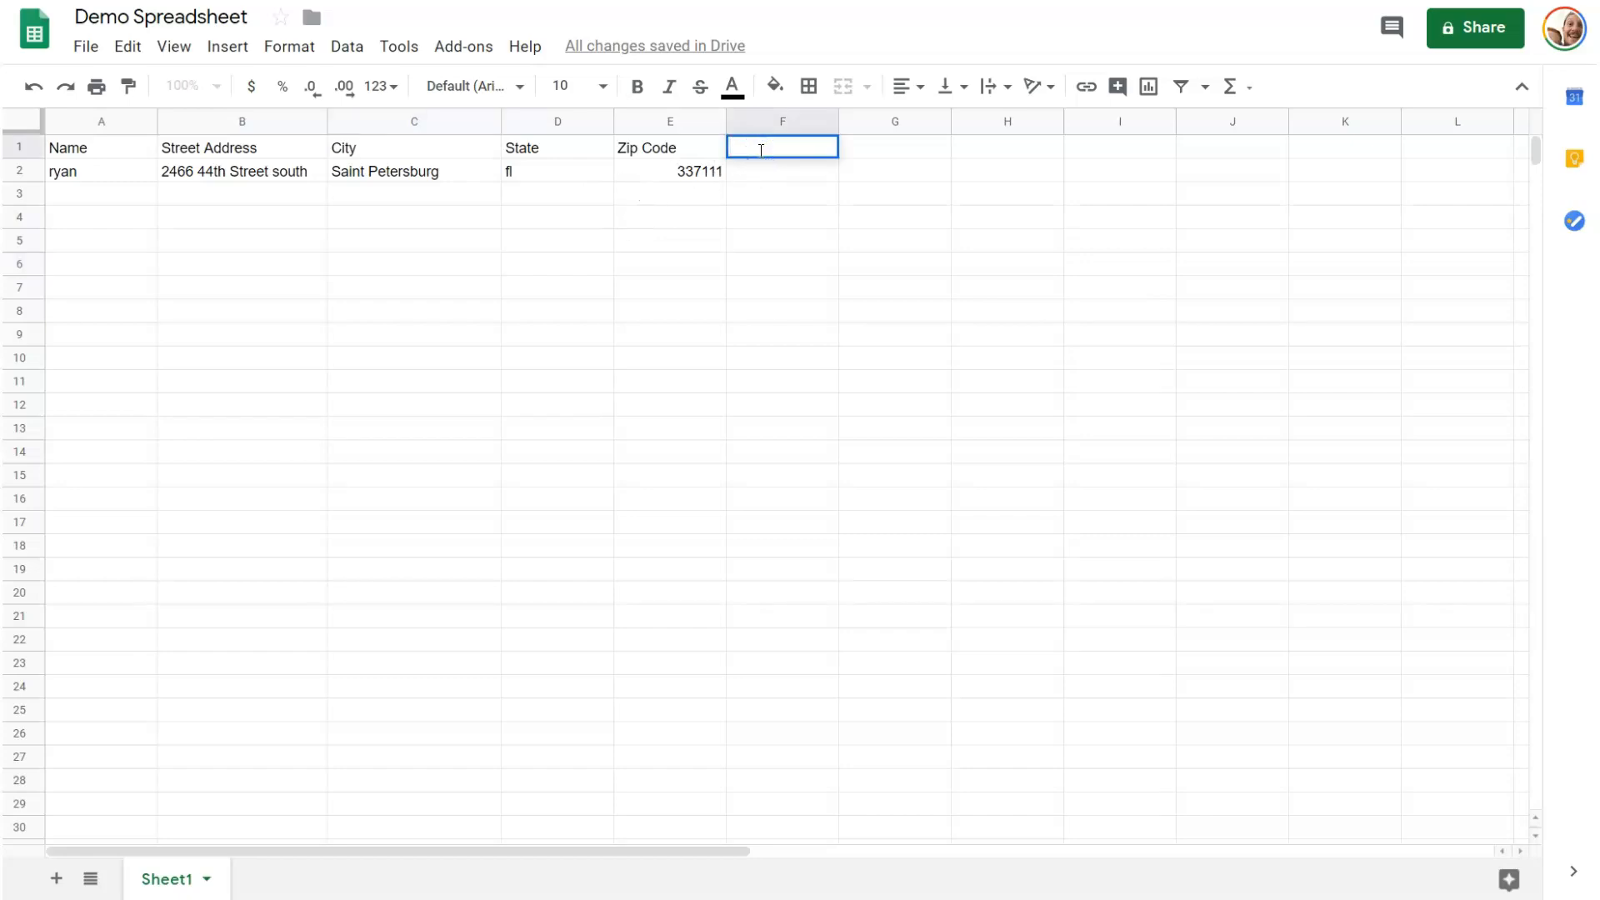
{"action": "left_click", "coordinate": [868, 154]}
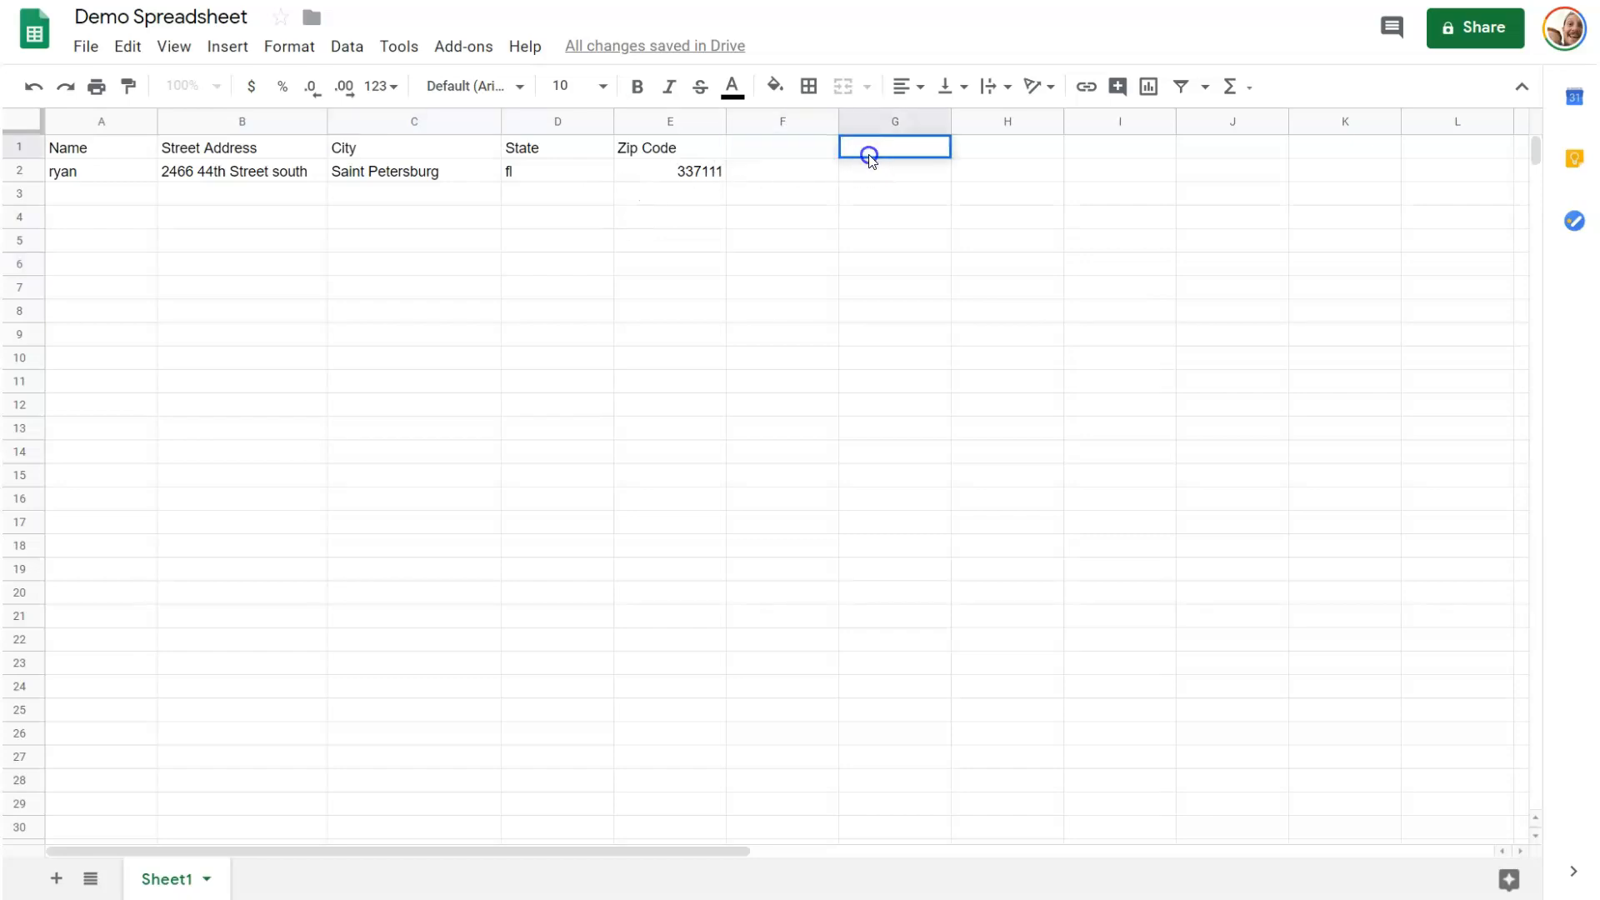
{"action": "double_click", "coordinate": [772, 157]}
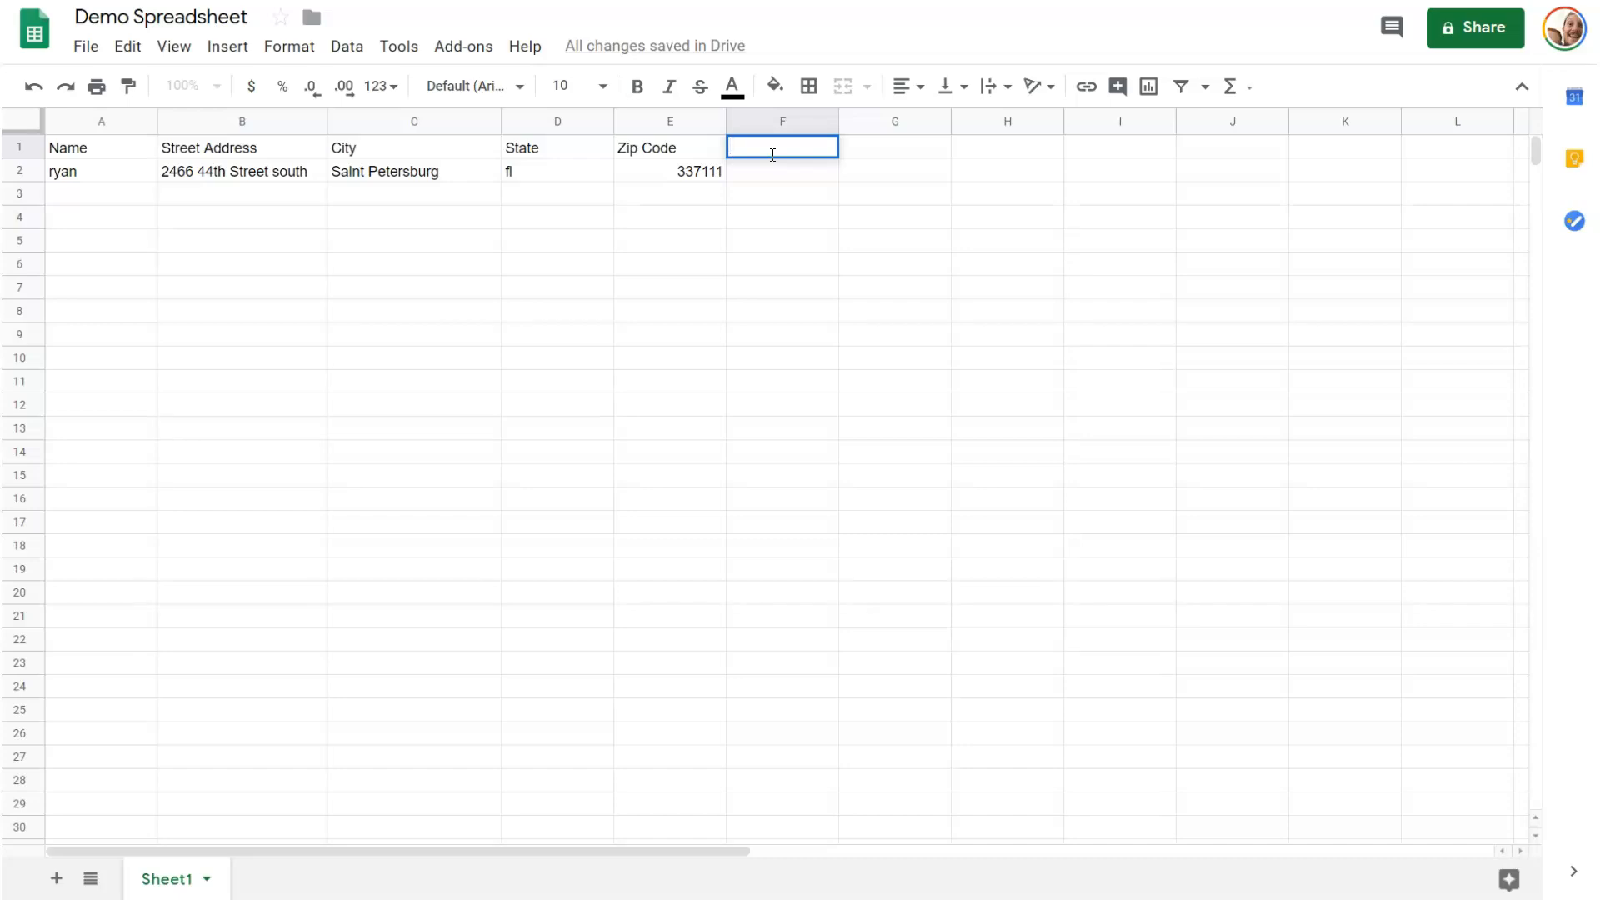
{"action": "left_click", "coordinate": [875, 131]}
{"action": "left_click", "coordinate": [774, 143]}
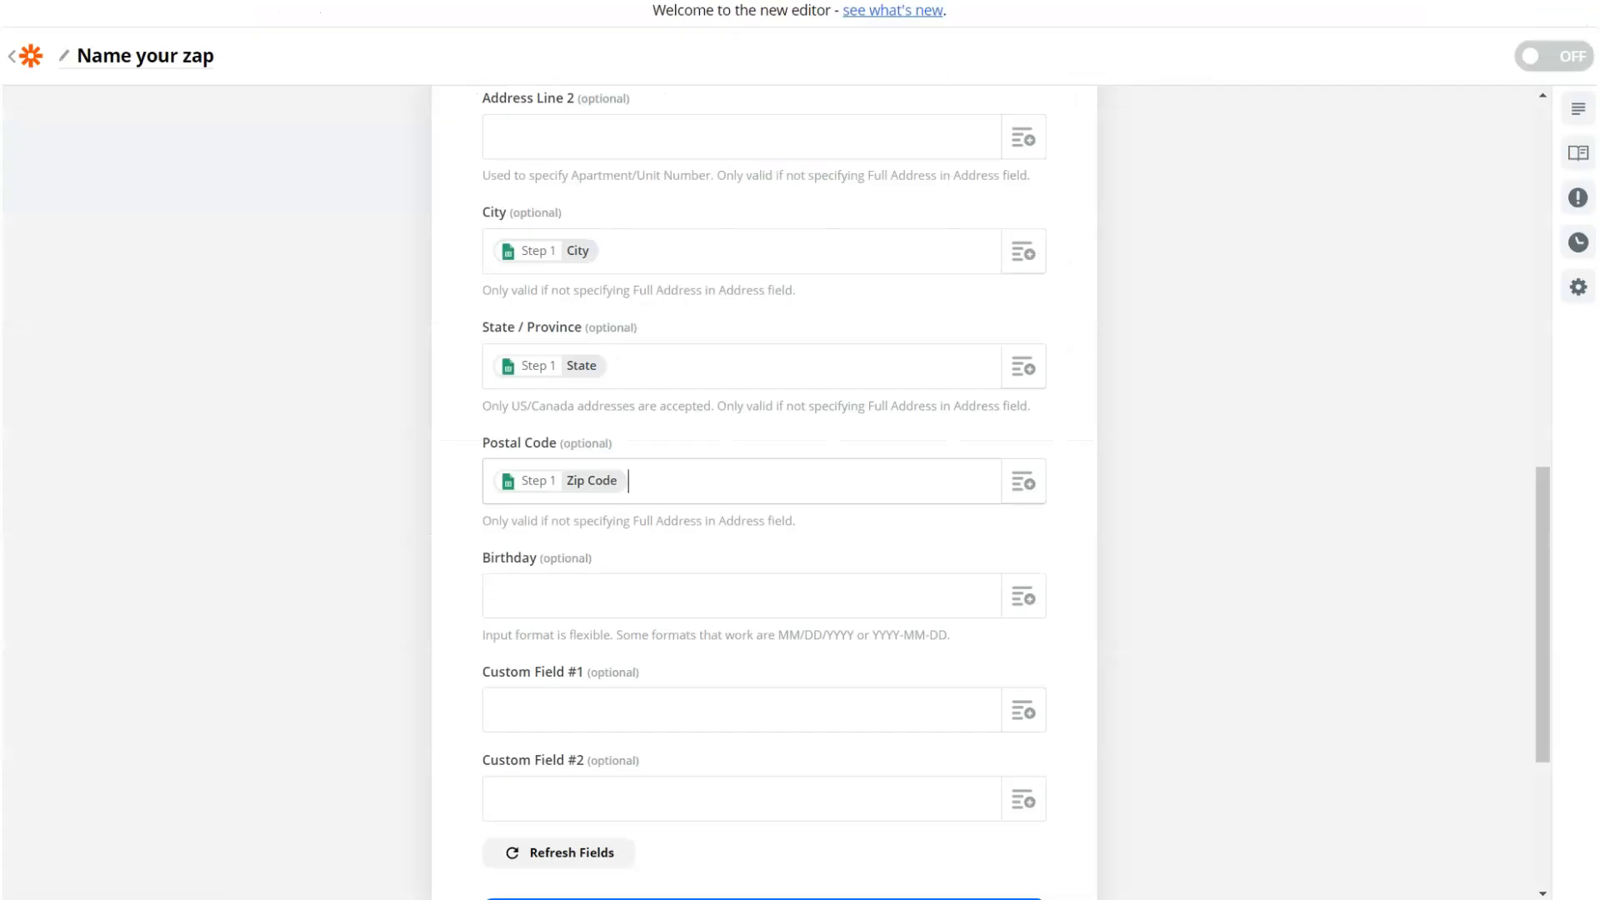
Step: Return to the zap, leave the birthday and custom fields empty, and send a test recipient to thanks.io
{"action": "scroll", "coordinate": [637, 552], "scroll_direction": "down", "scroll_amount": 5}
{"action": "scroll", "coordinate": [637, 552], "scroll_direction": "up", "scroll_amount": 2}
{"action": "scroll", "coordinate": [664, 502], "scroll_direction": "down", "scroll_amount": 2}
{"action": "scroll", "coordinate": [664, 501], "scroll_direction": "down", "scroll_amount": 2}
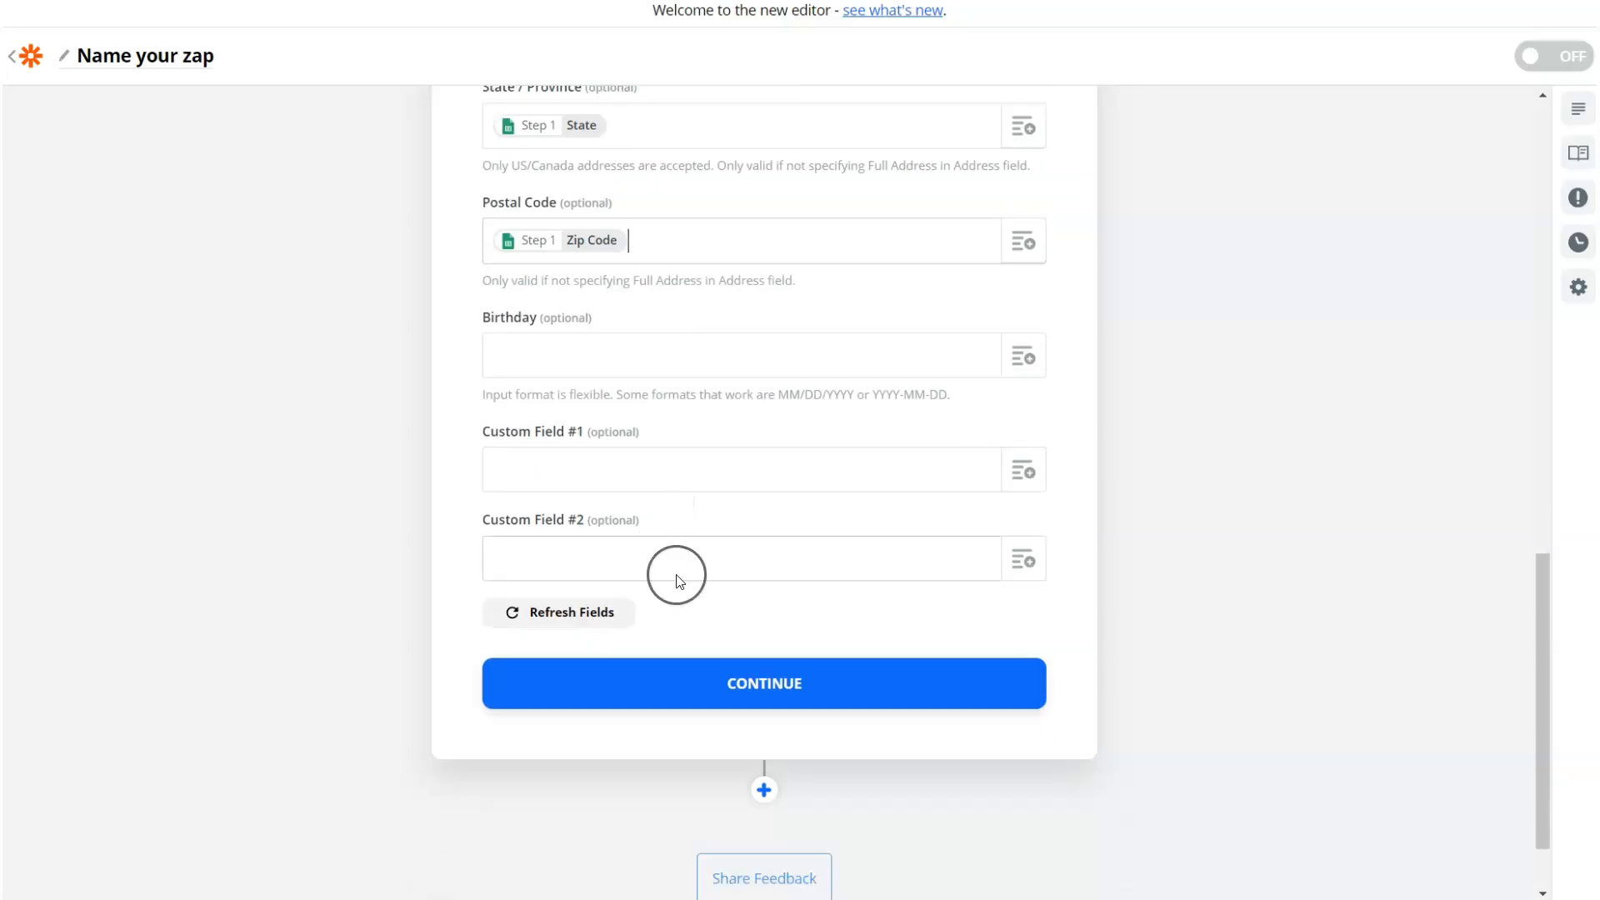
{"action": "left_click", "coordinate": [700, 687]}
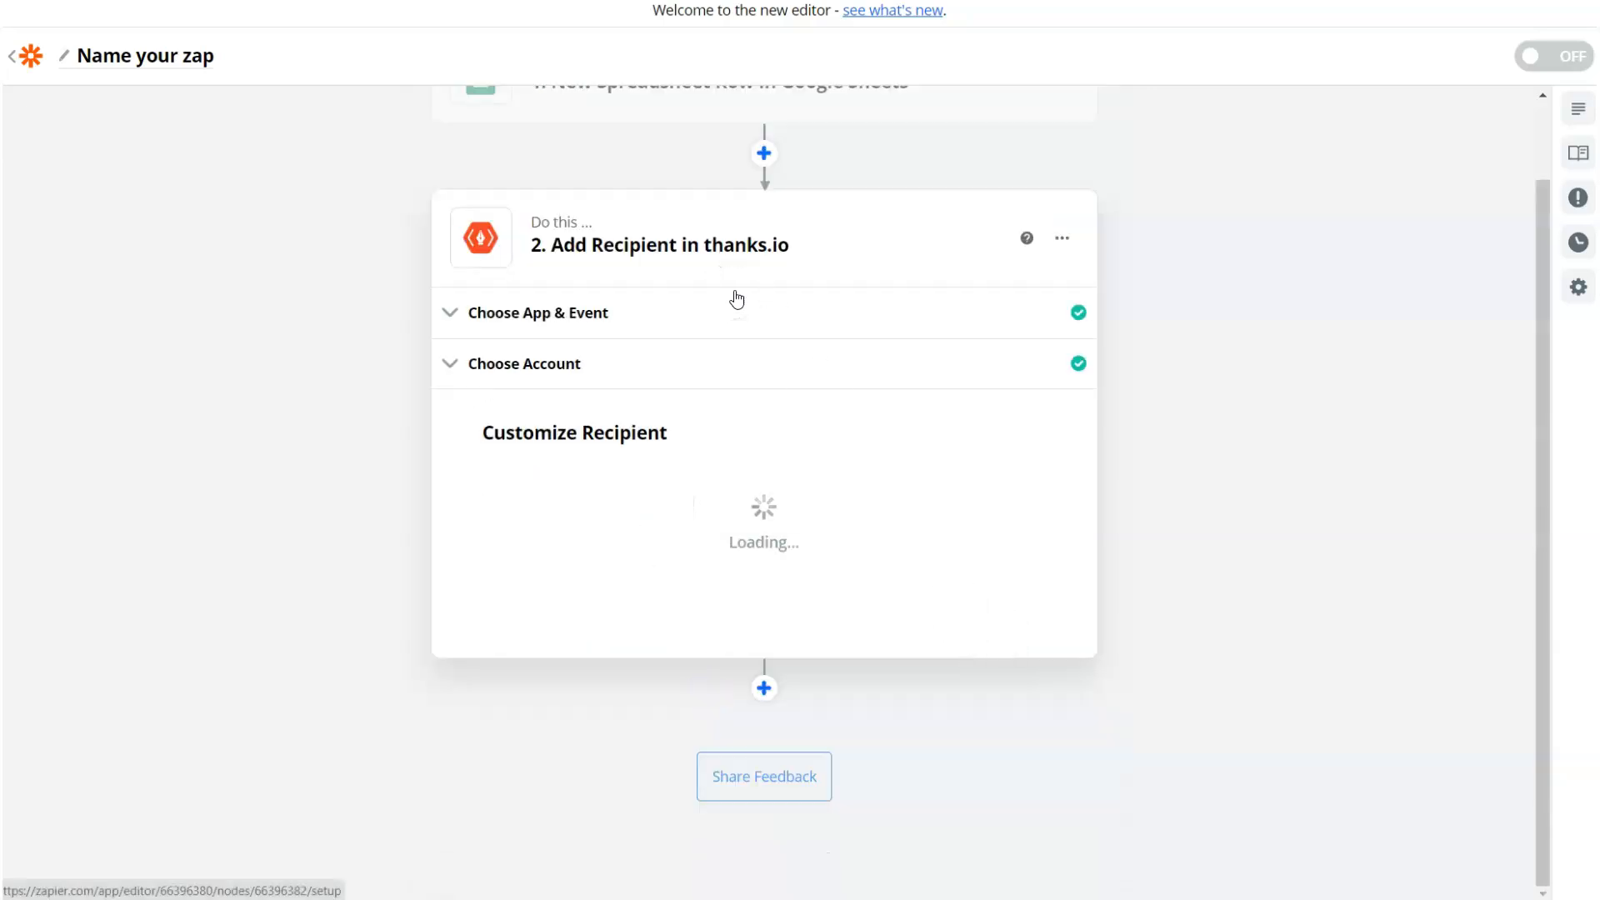
{"action": "left_click", "coordinate": [889, 587]}
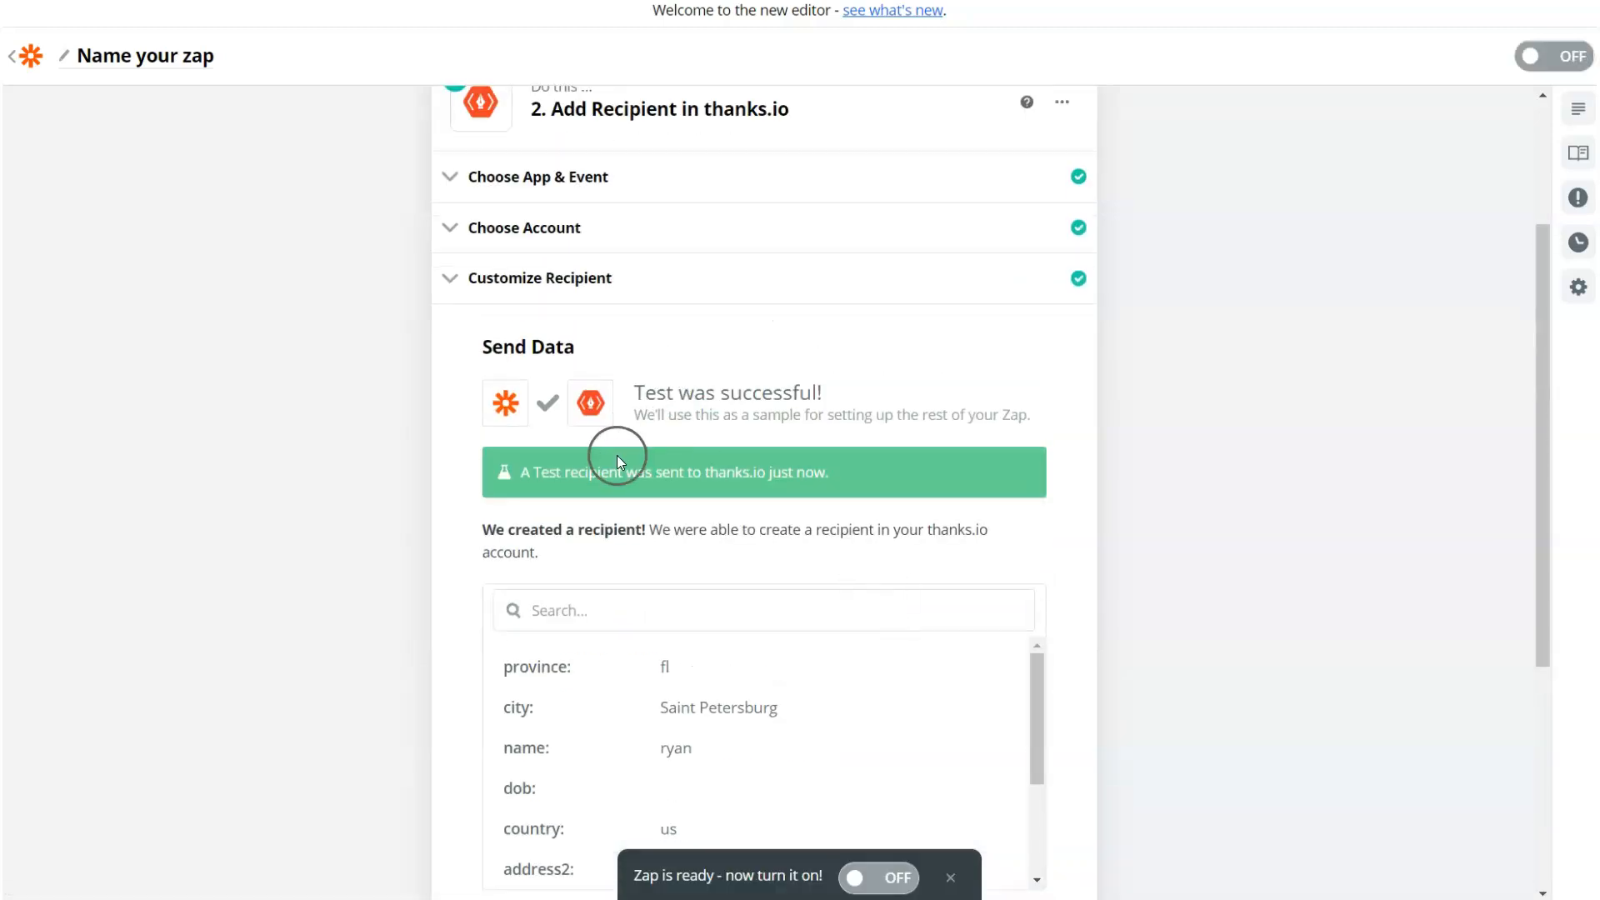
Step: Review the recipient test result and turn the zap on
{"action": "scroll", "coordinate": [969, 463], "scroll_direction": "down", "scroll_amount": 5}
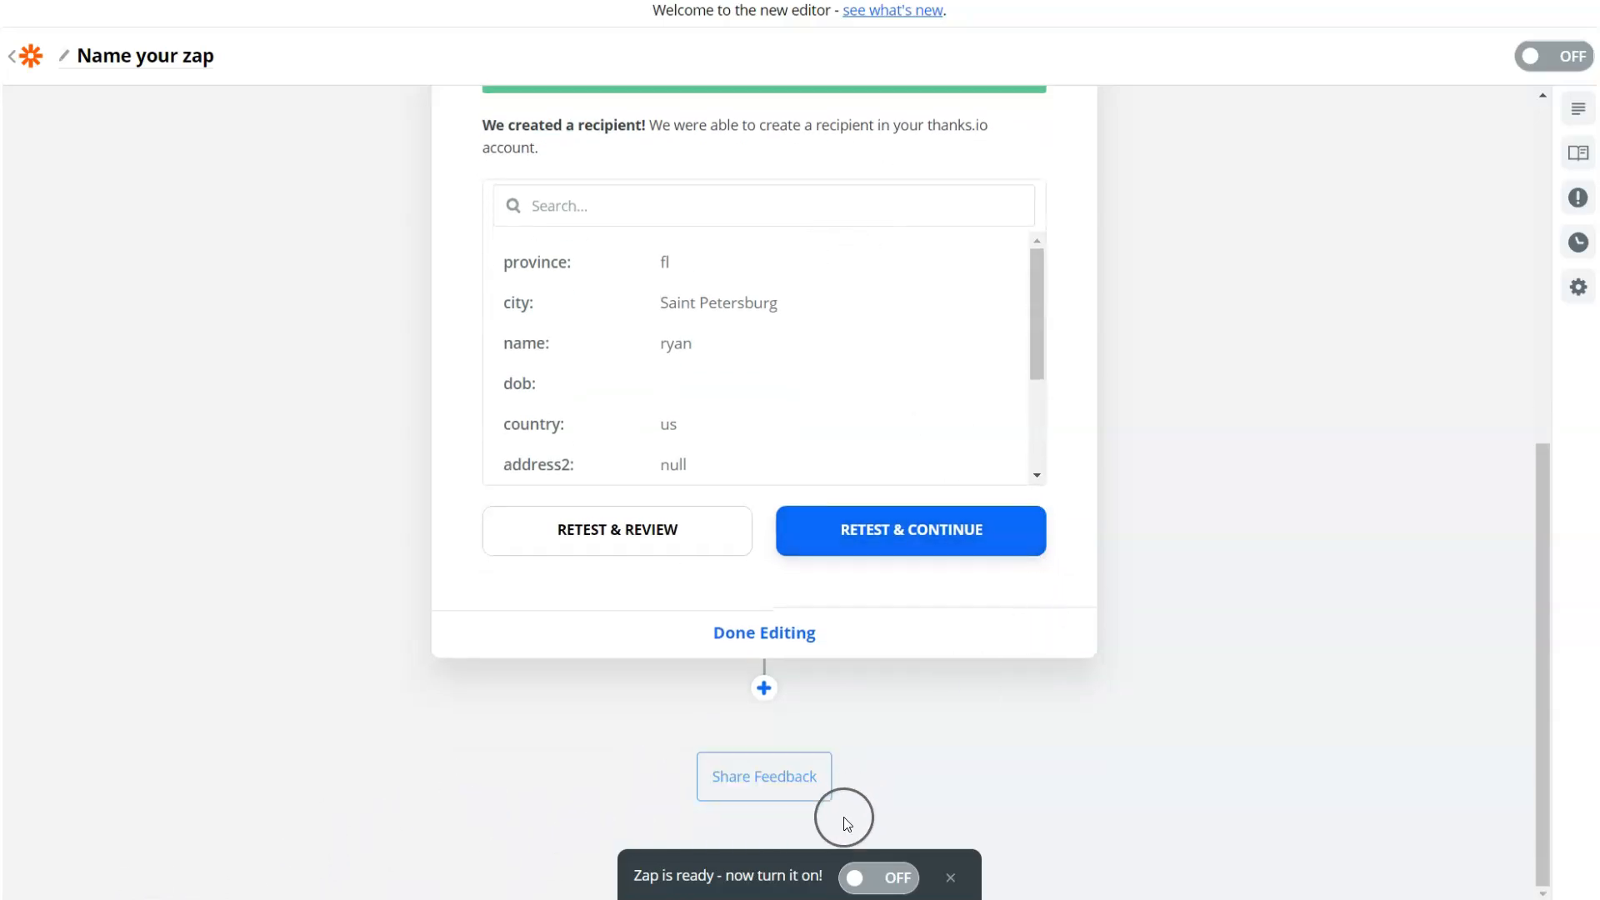
{"action": "left_click", "coordinate": [877, 878]}
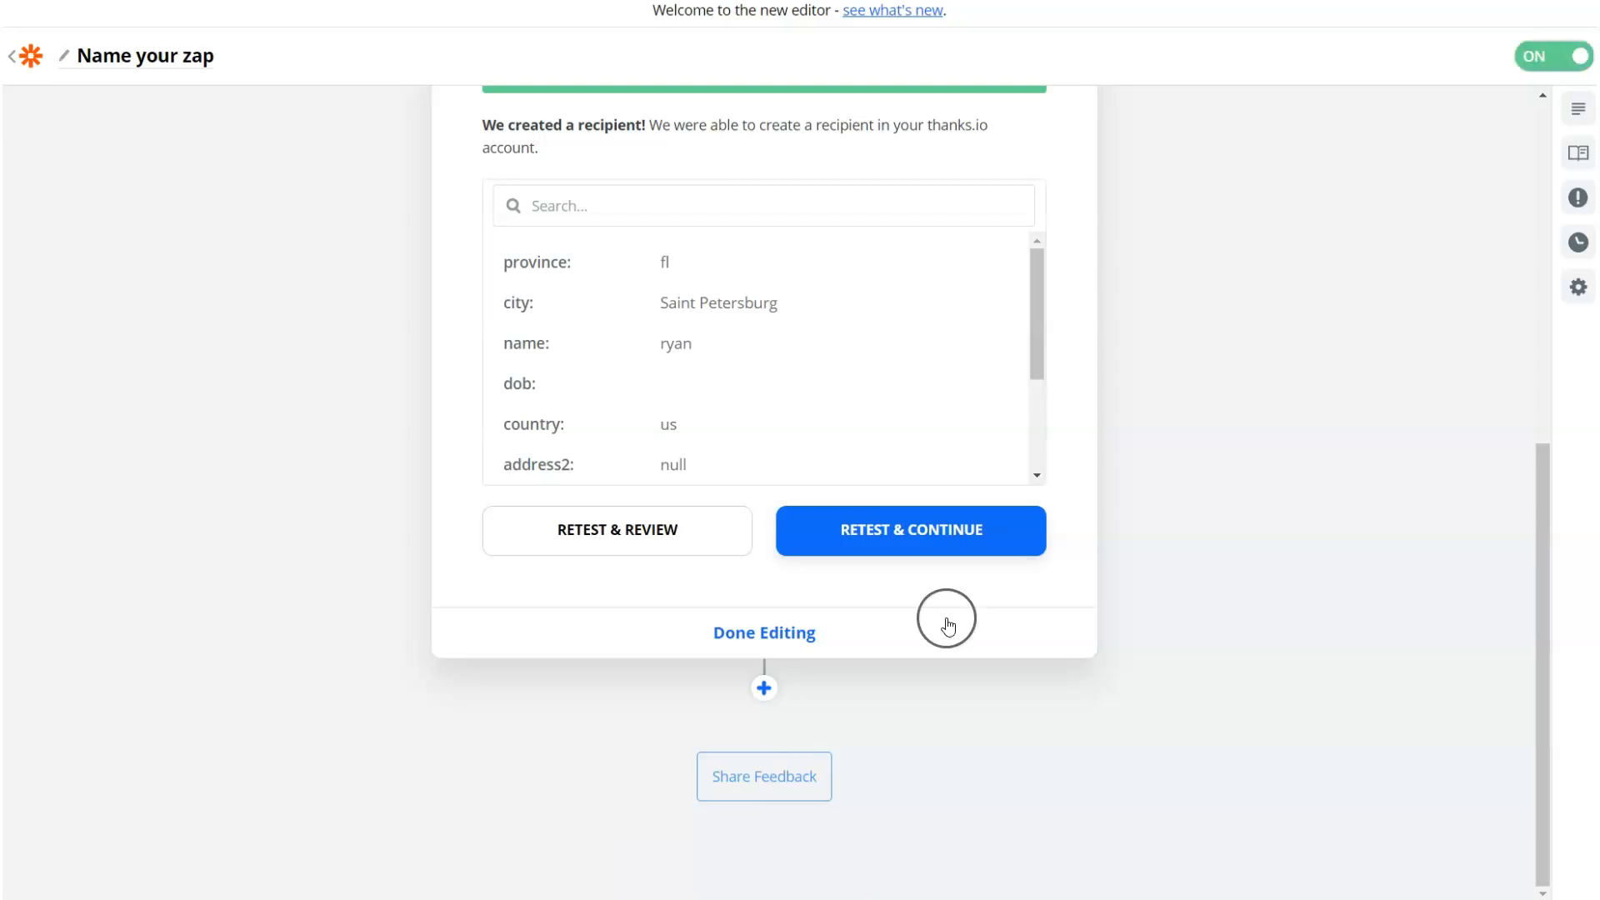
{"action": "scroll", "coordinate": [947, 617], "scroll_direction": "up", "scroll_amount": 8}
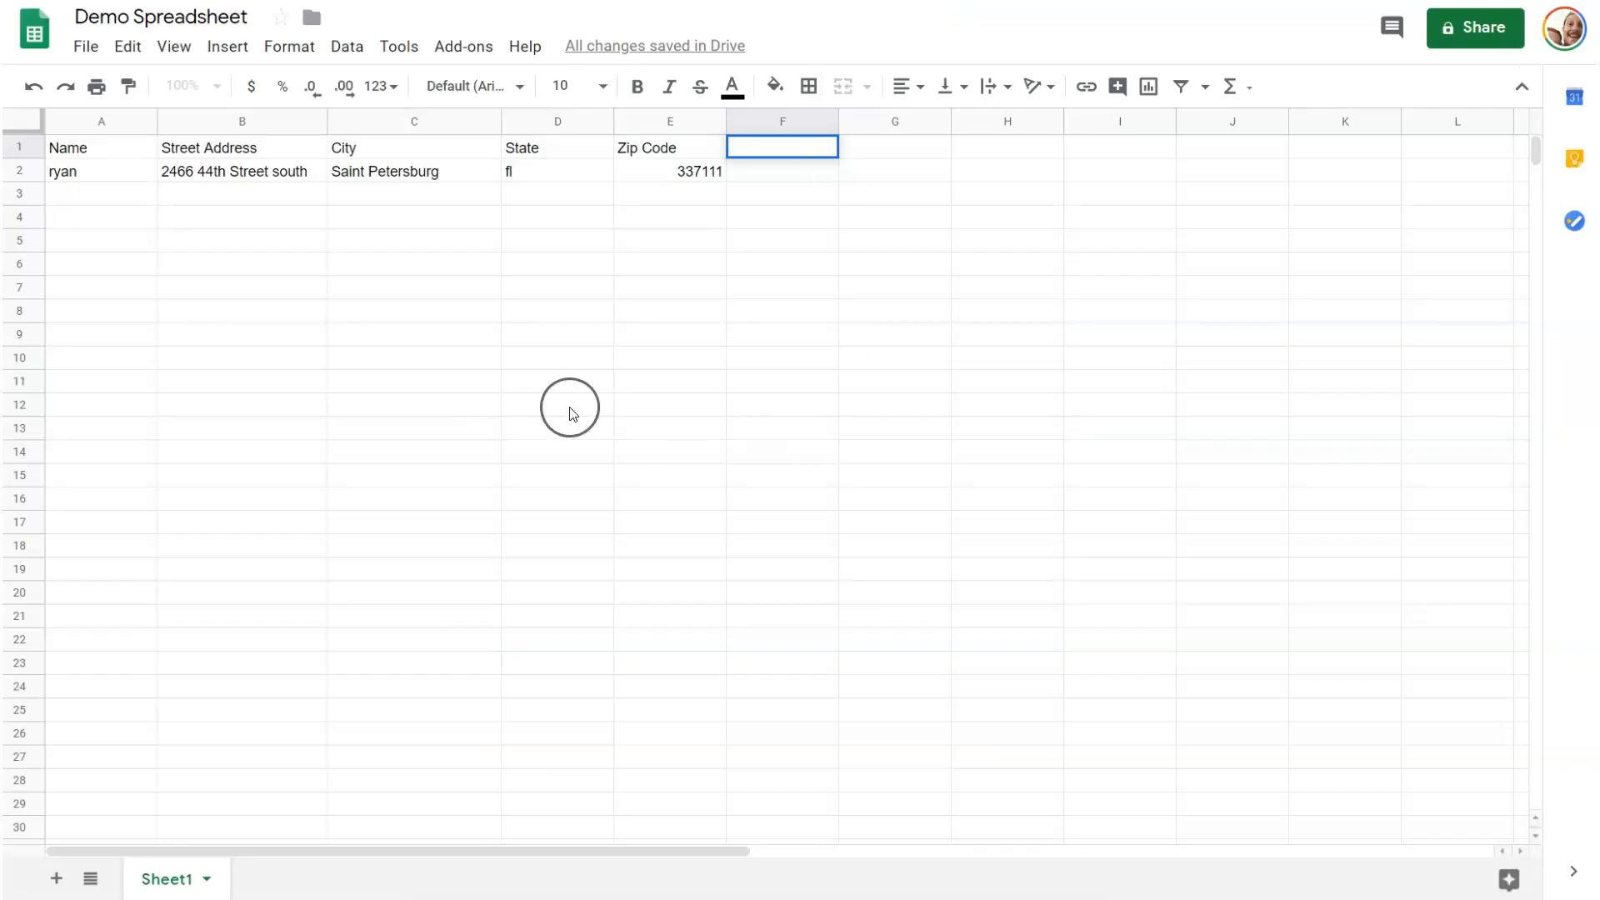
Step: Examine row 3's empty cells under each header in the Demo Spreadsheet, then return to the zap editor
{"action": "left_click", "coordinate": [572, 404]}
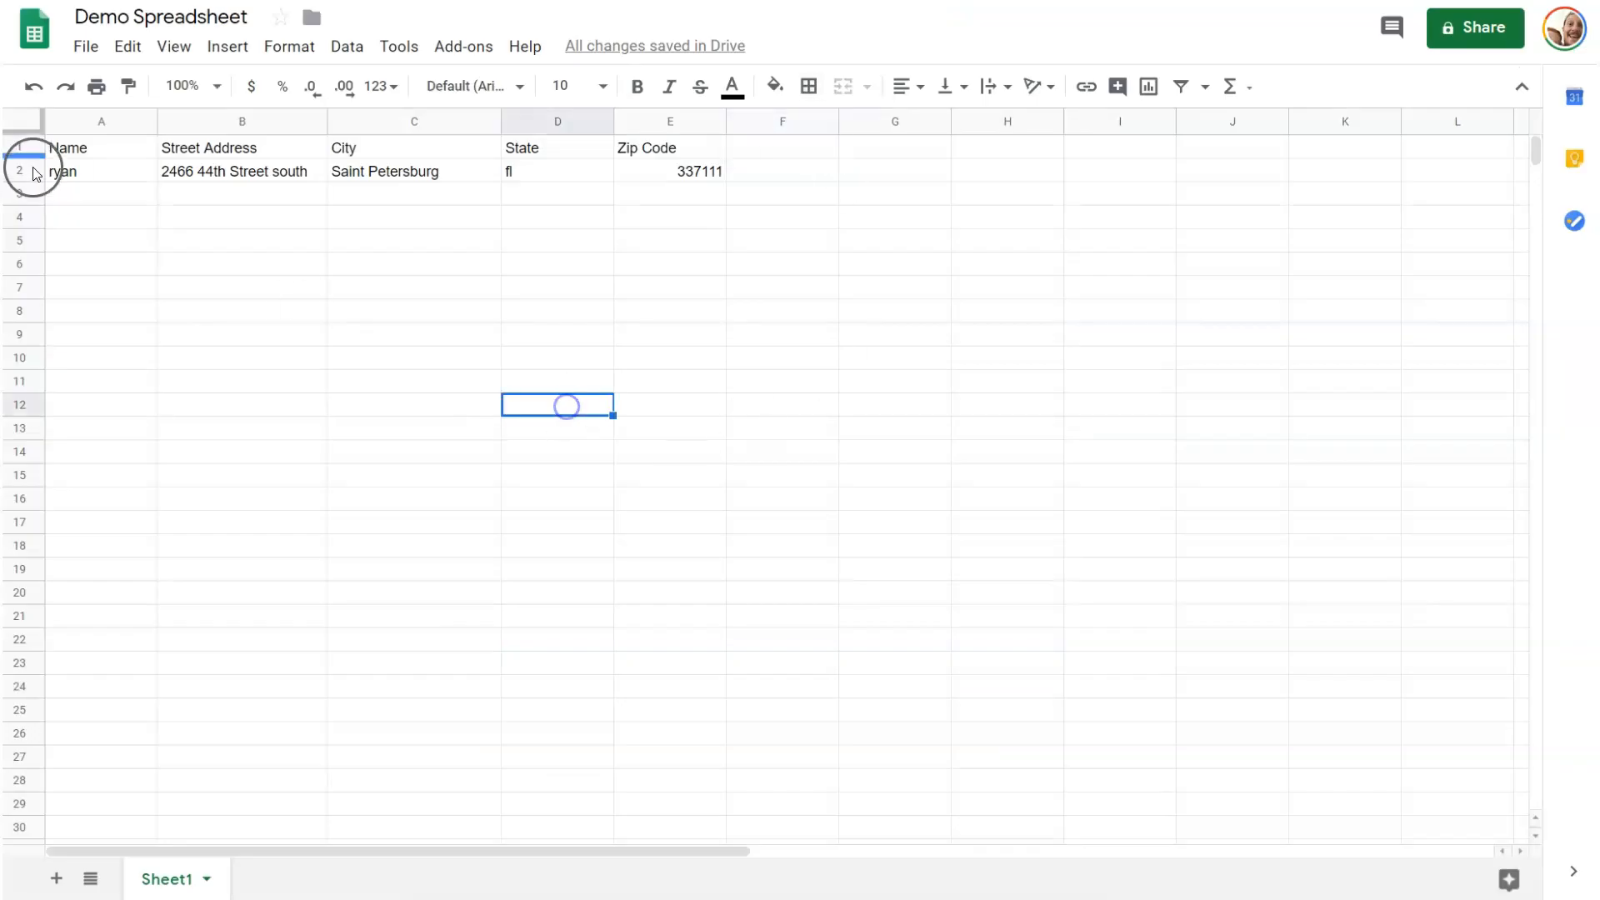
{"action": "left_click", "coordinate": [70, 195]}
{"action": "left_click", "coordinate": [288, 197]}
{"action": "left_click", "coordinate": [386, 192]}
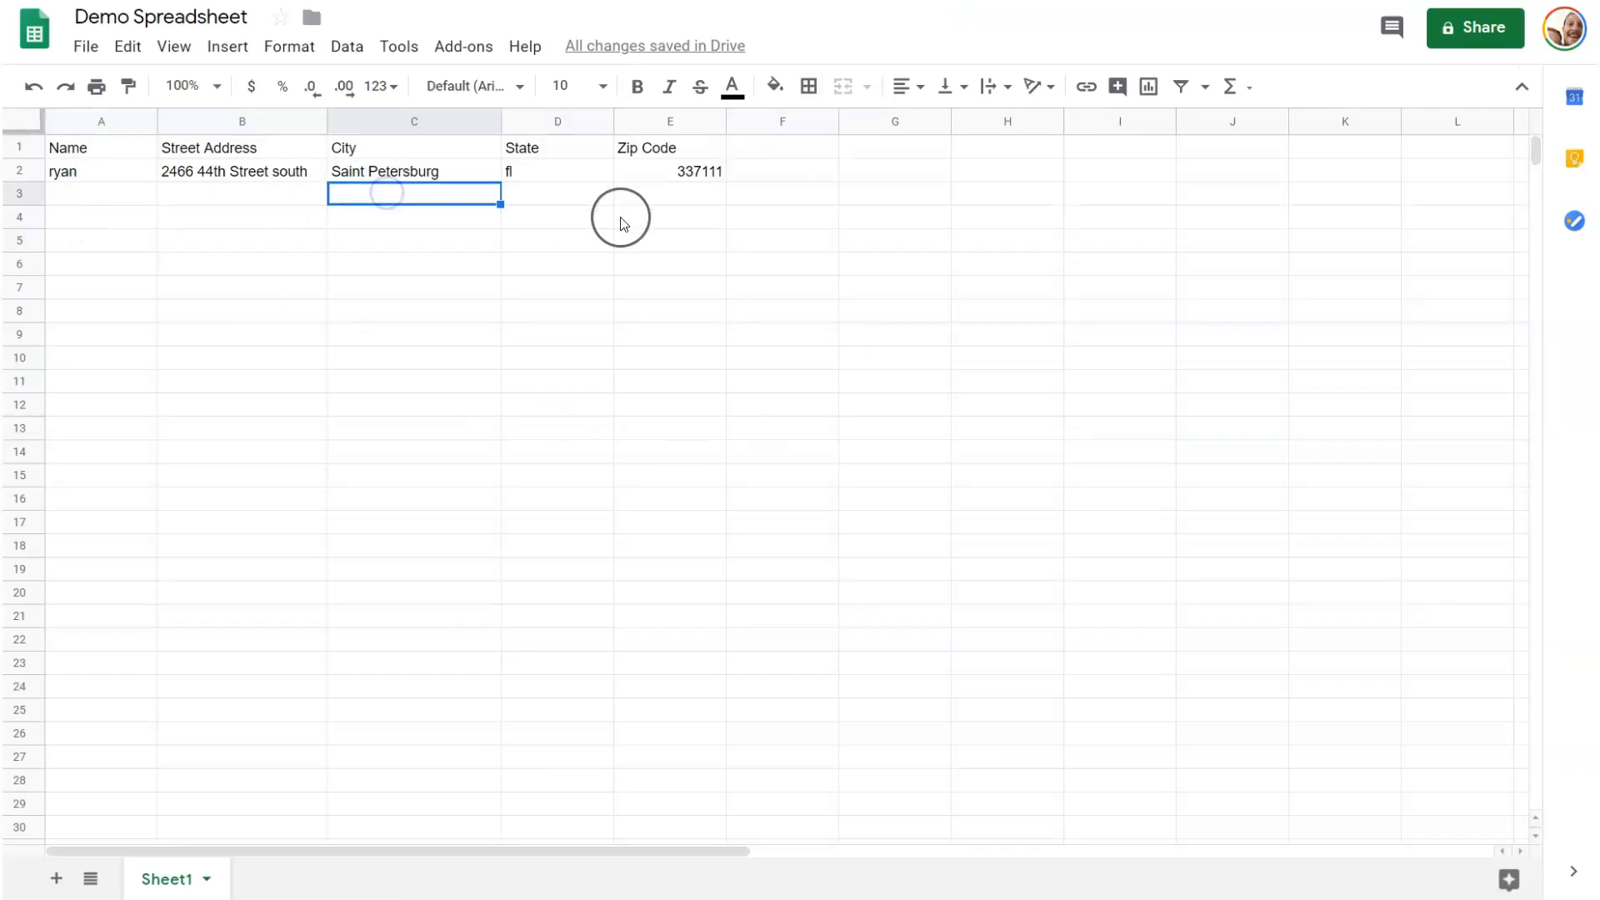
{"action": "left_click", "coordinate": [575, 200]}
{"action": "left_click", "coordinate": [659, 198]}
{"action": "left_click", "coordinate": [504, 310]}
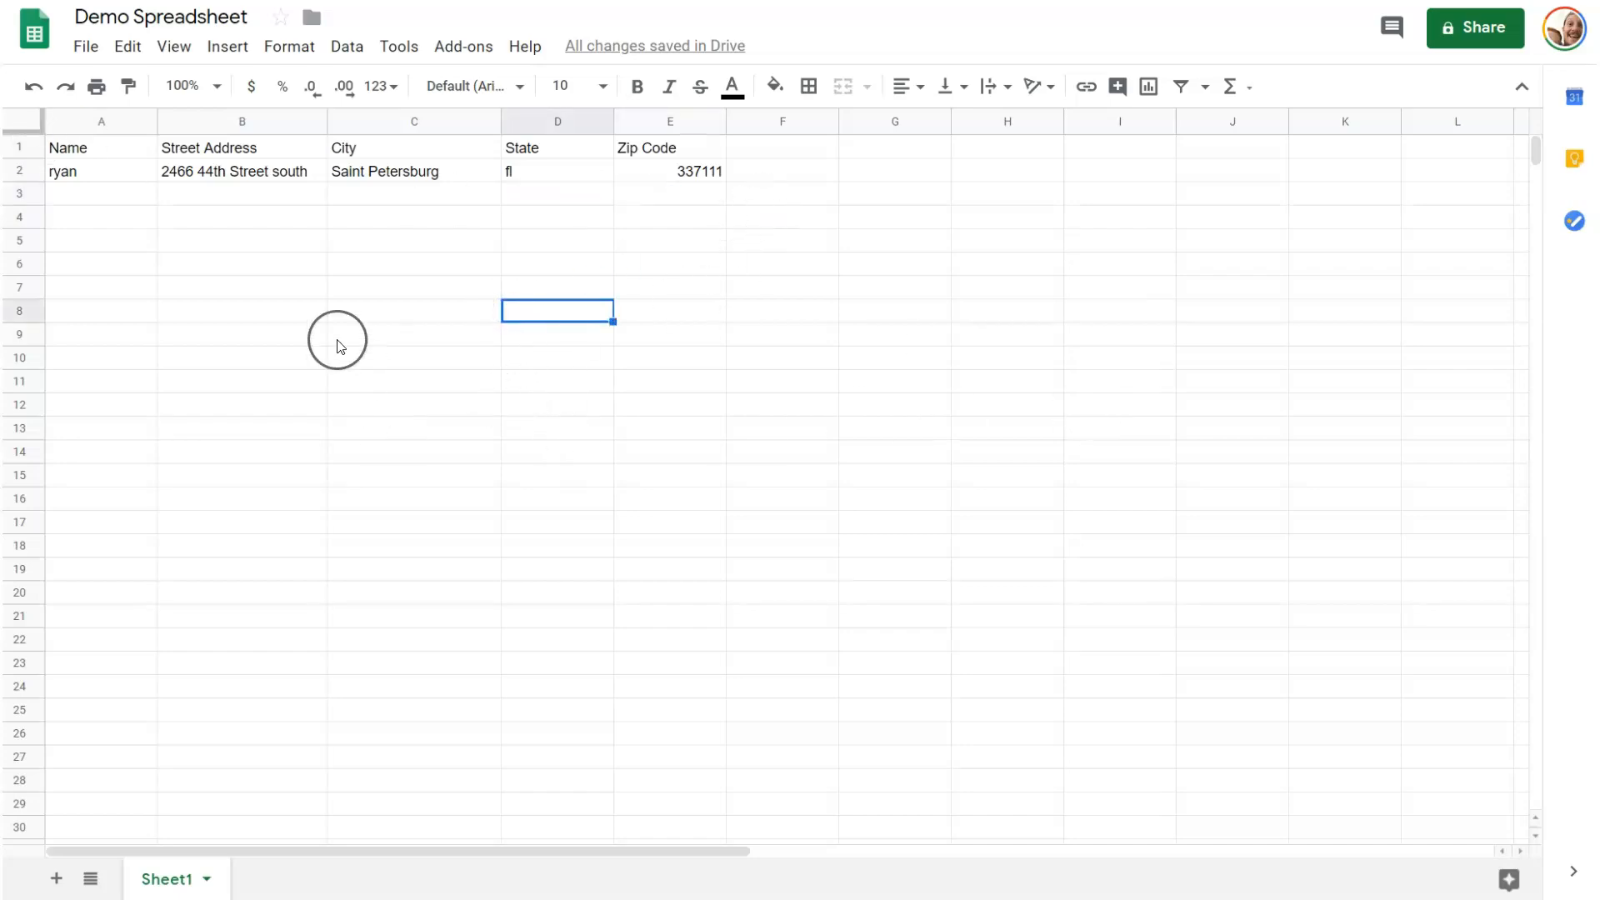
{"action": "left_click", "coordinate": [65, 198]}
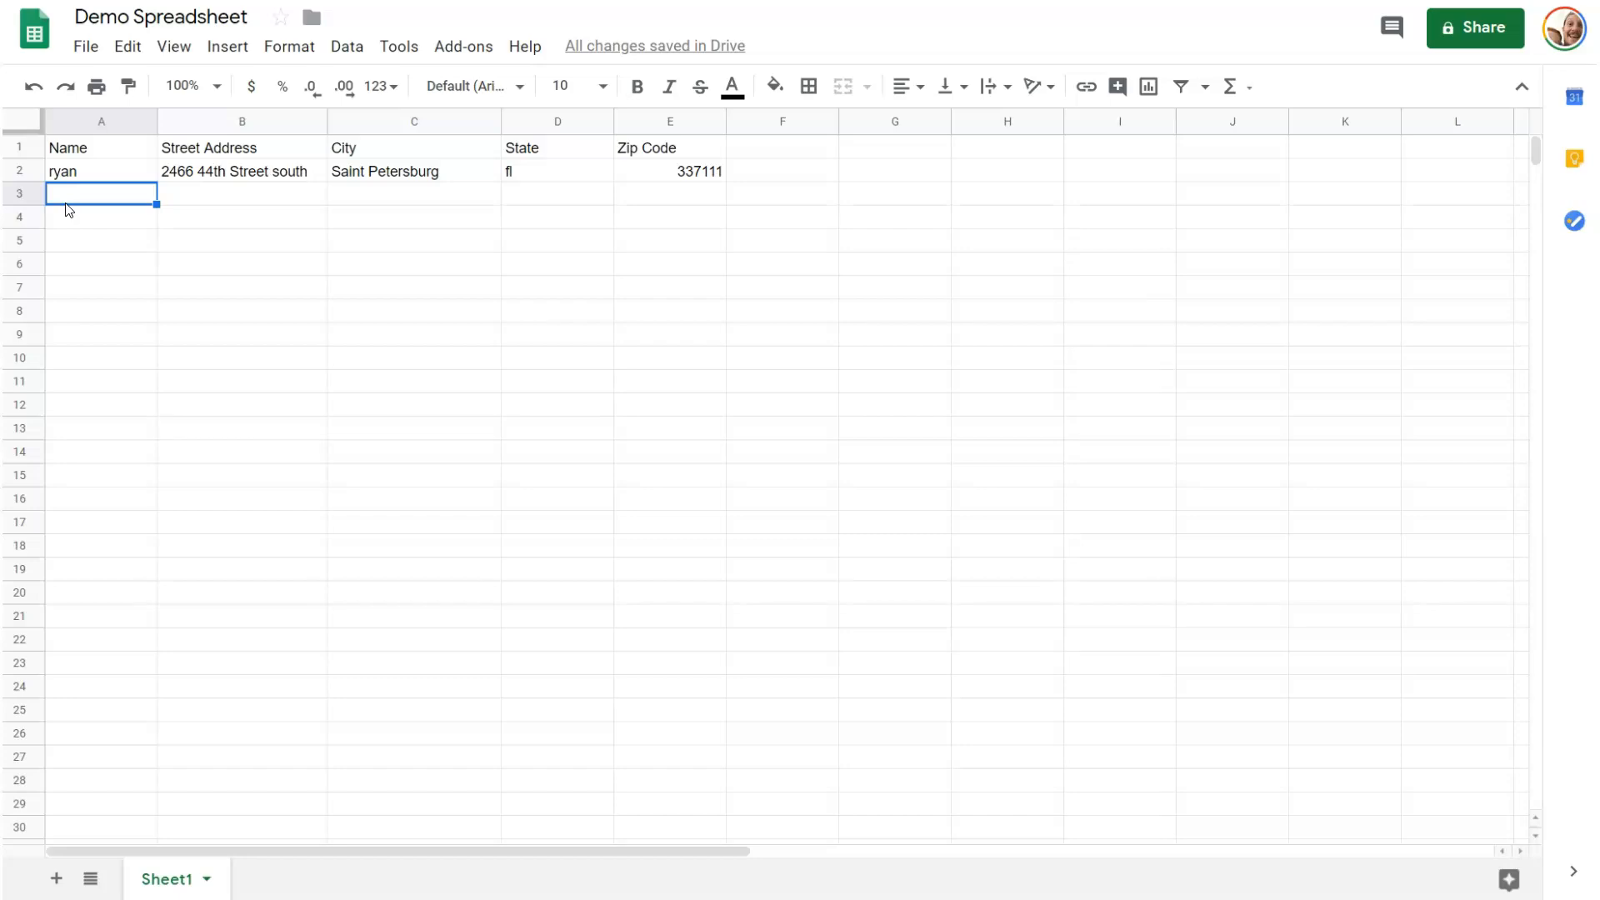
{"action": "left_click", "coordinate": [347, 47]}
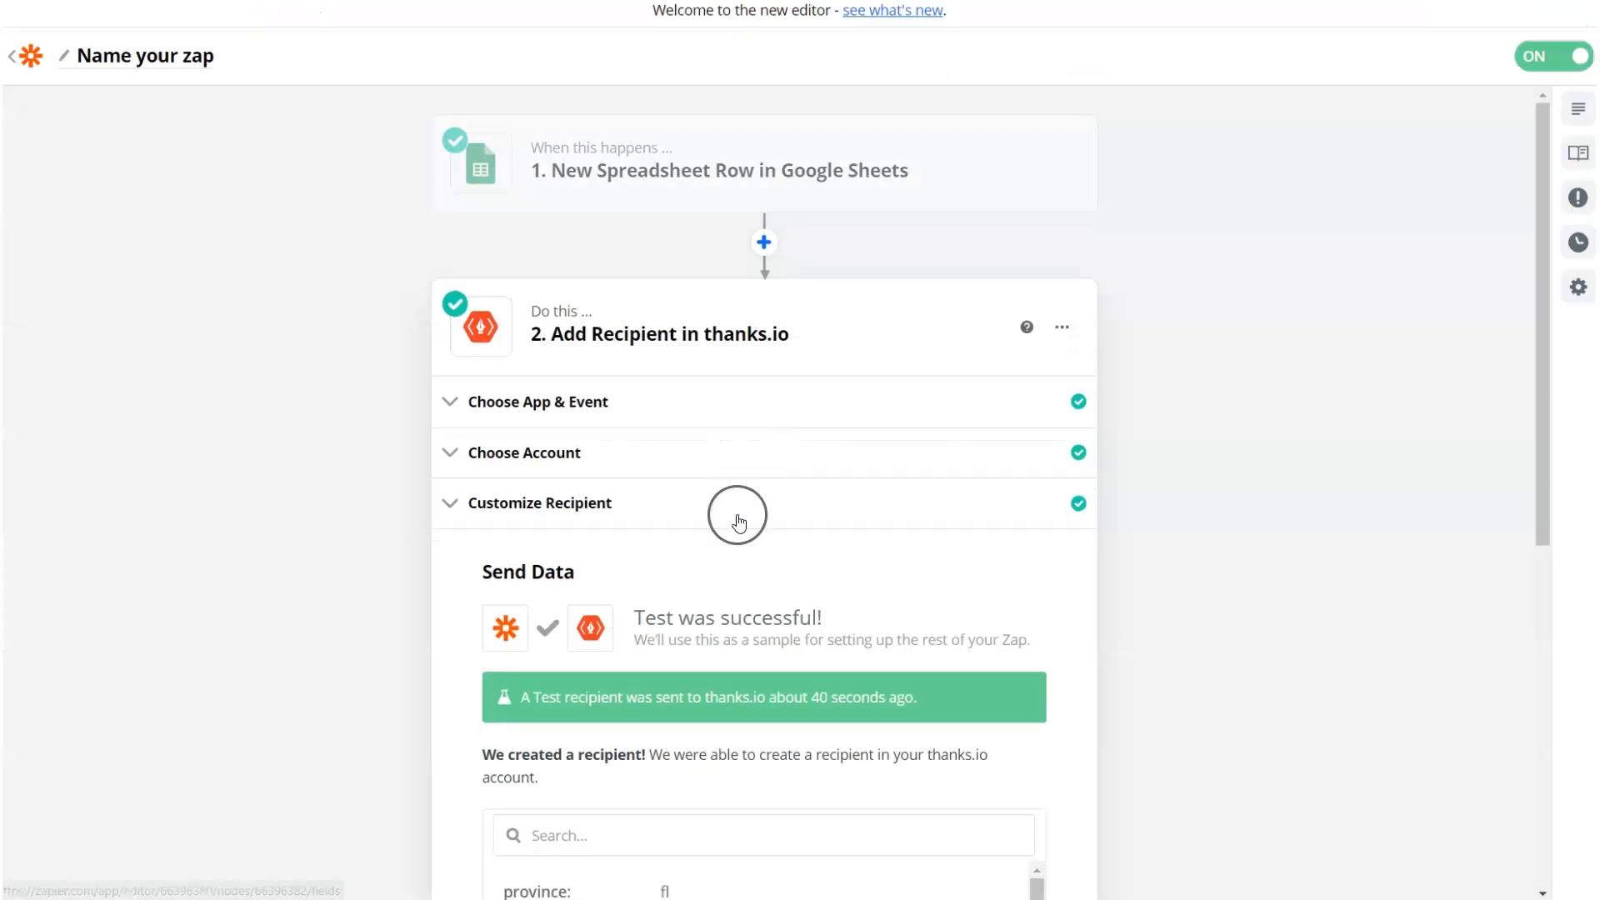
Step: Change the thanks.io step's action event from Add Recipient to Send Postcard and continue with the already selected thanks.io account
{"action": "scroll", "coordinate": [737, 517], "scroll_direction": "down", "scroll_amount": 6}
{"action": "scroll", "coordinate": [737, 517], "scroll_direction": "up", "scroll_amount": 7}
{"action": "scroll", "coordinate": [736, 518], "scroll_direction": "down", "scroll_amount": 4}
{"action": "scroll", "coordinate": [708, 404], "scroll_direction": "up", "scroll_amount": 4}
{"action": "left_click", "coordinate": [517, 492]}
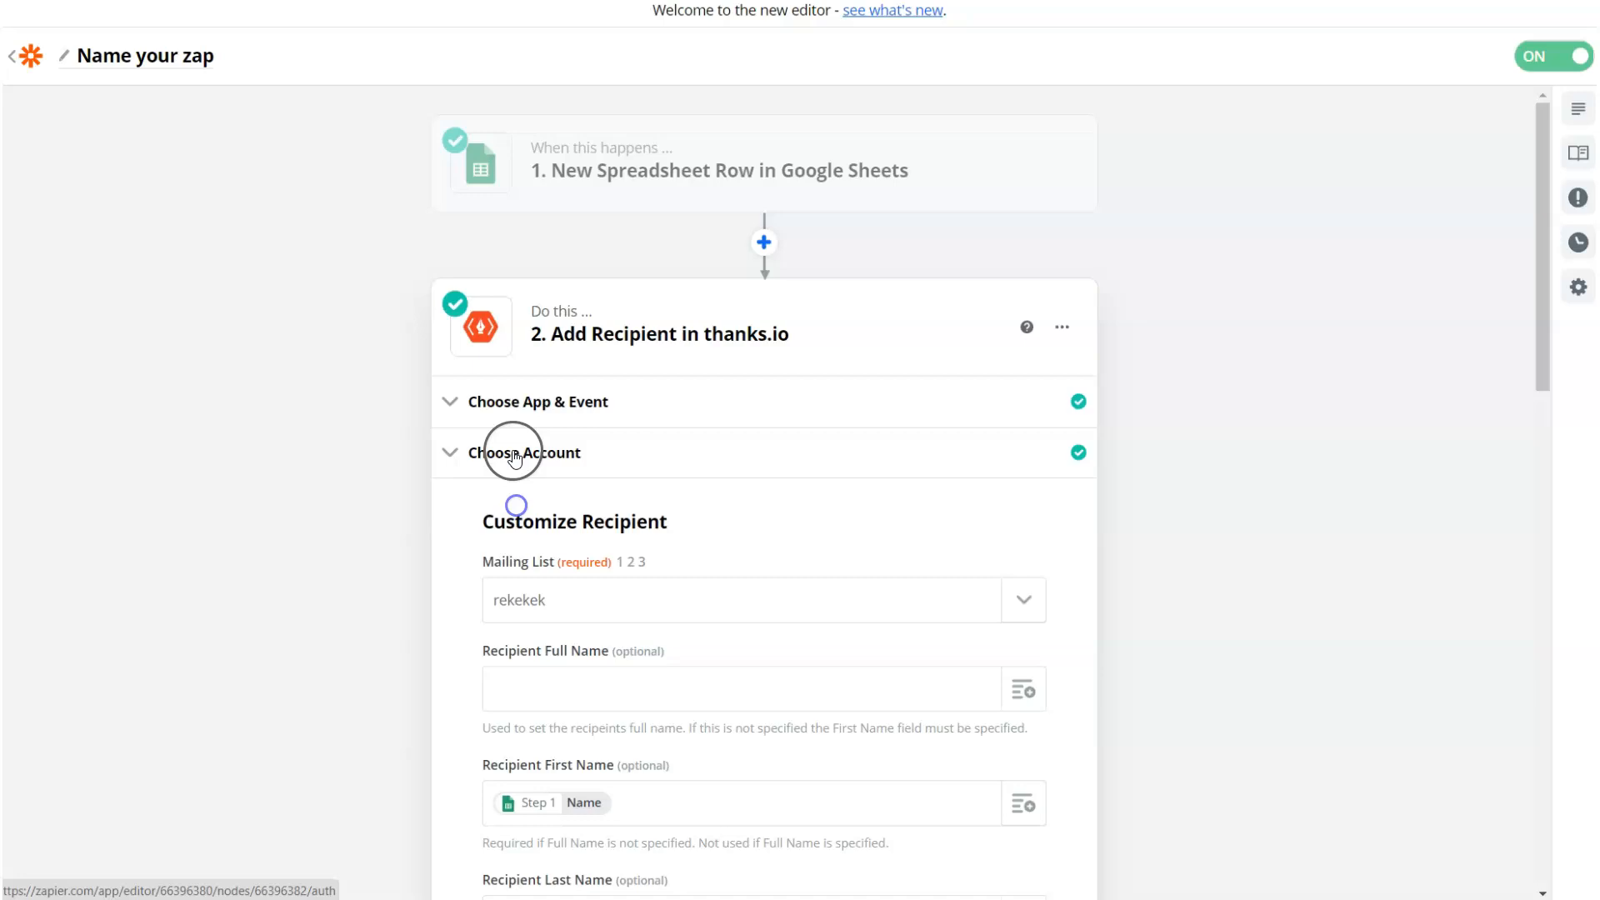
{"action": "left_click", "coordinate": [506, 401]}
{"action": "left_click", "coordinate": [525, 619]}
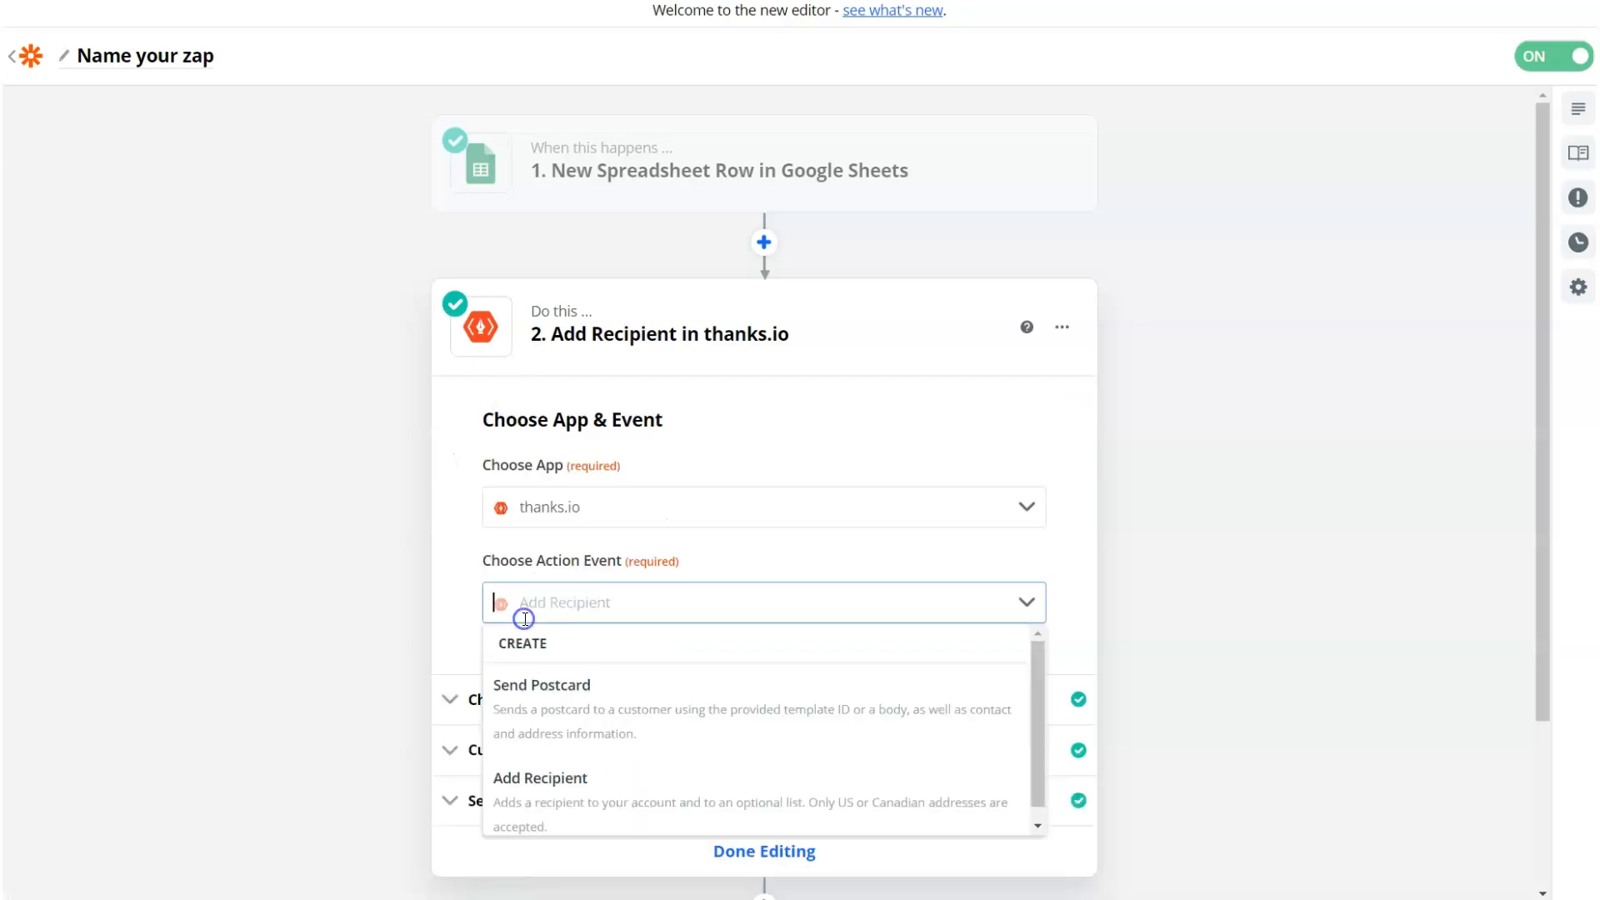
{"action": "left_click", "coordinate": [548, 710]}
{"action": "left_click", "coordinate": [635, 693]}
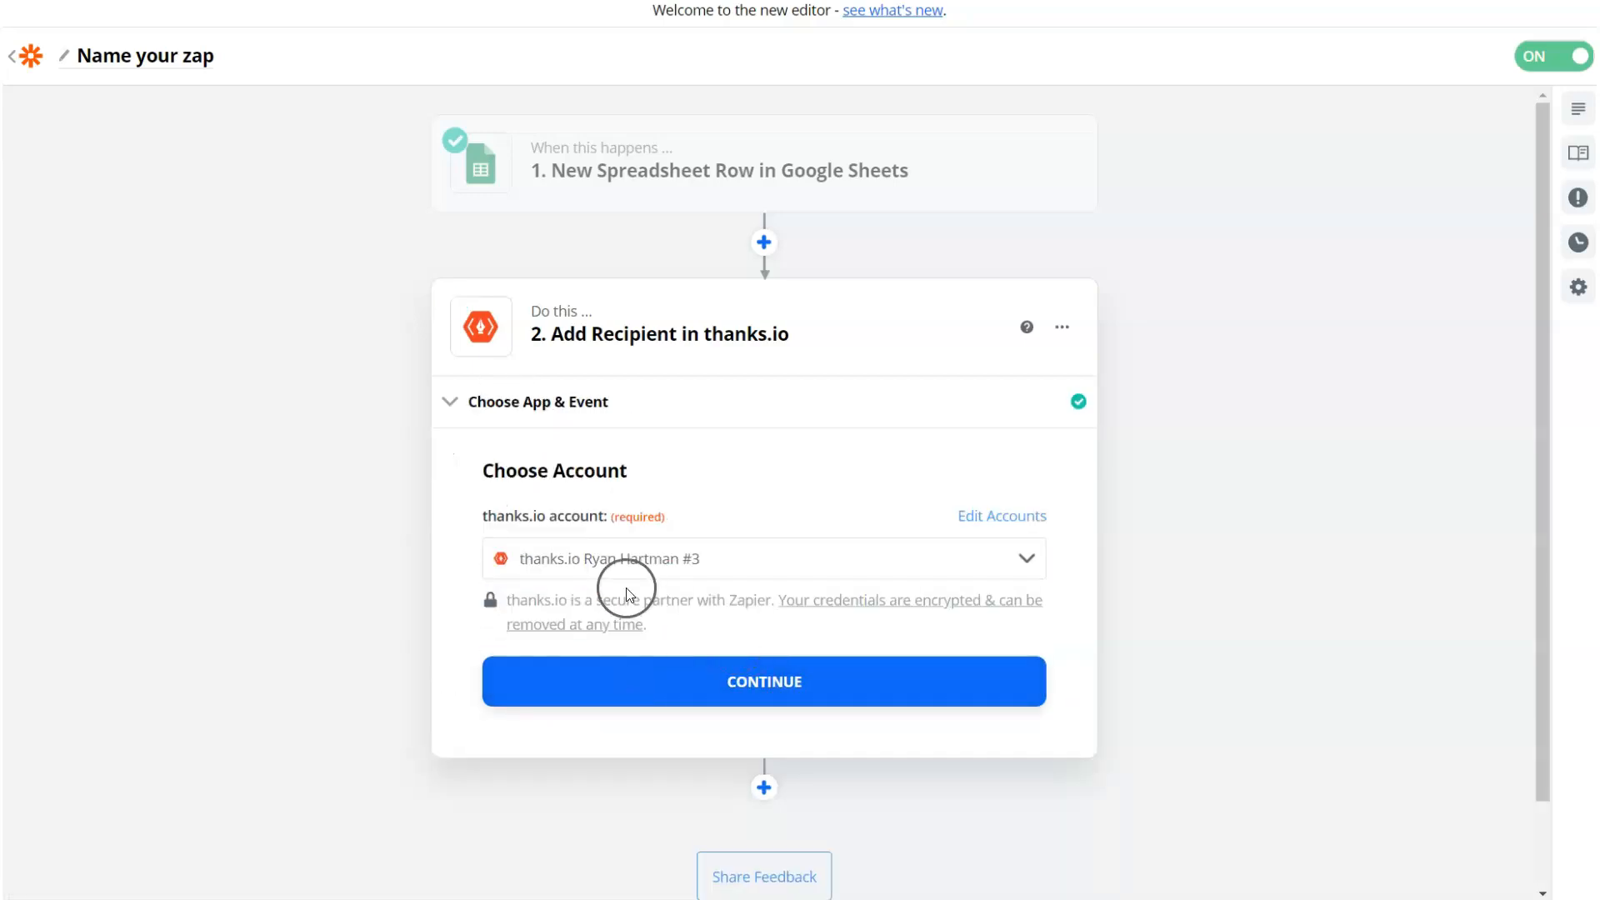
{"action": "left_click", "coordinate": [661, 590]}
Step: Examine the Customize Postcard fields from the recipient name and address through the message and image templates to the custom fields
{"action": "scroll", "coordinate": [733, 575], "scroll_direction": "down", "scroll_amount": 12}
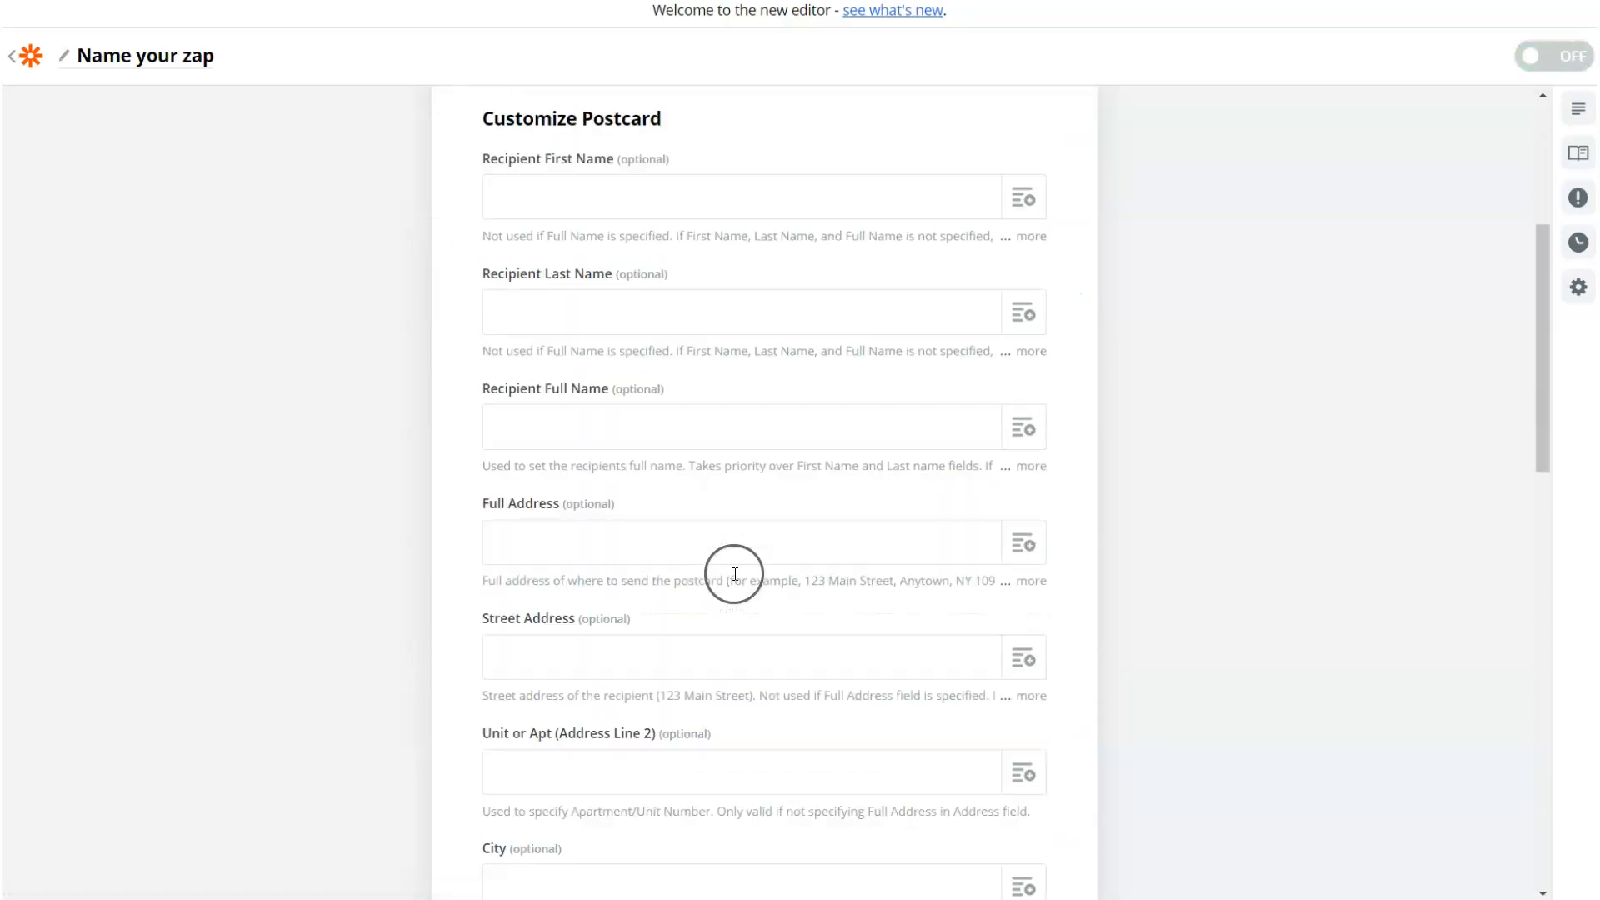
{"action": "scroll", "coordinate": [733, 575], "scroll_direction": "down", "scroll_amount": 5}
{"action": "left_click", "coordinate": [612, 164]}
{"action": "left_click", "coordinate": [327, 644]}
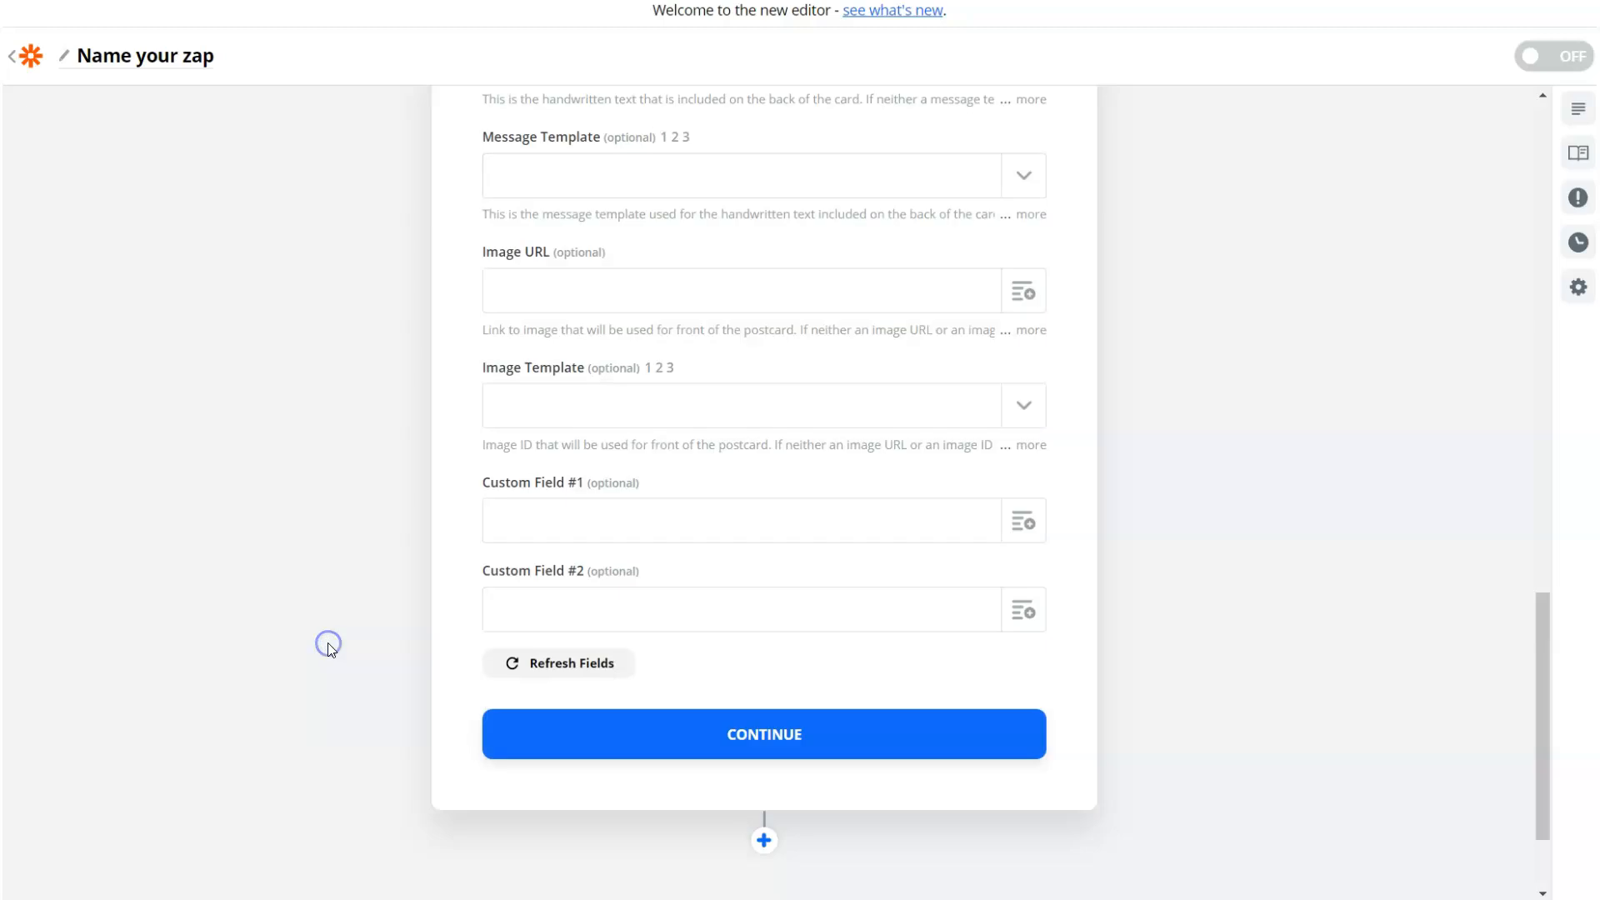
{"action": "scroll", "coordinate": [330, 647], "scroll_direction": "up", "scroll_amount": 10}
{"action": "scroll", "coordinate": [331, 650], "scroll_direction": "up", "scroll_amount": 2}
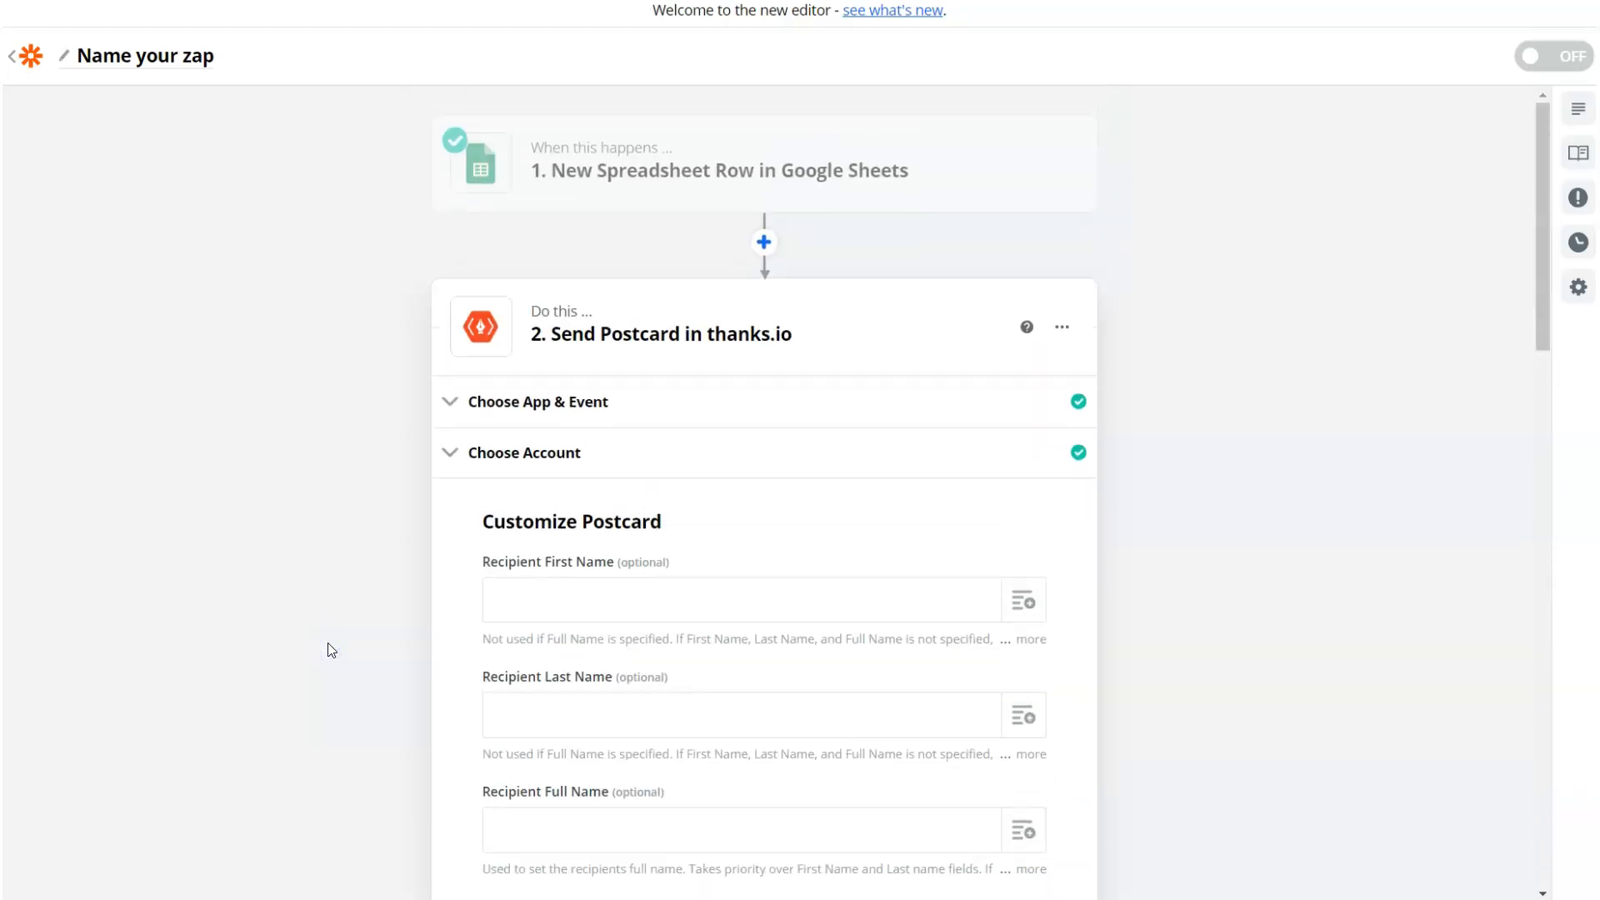